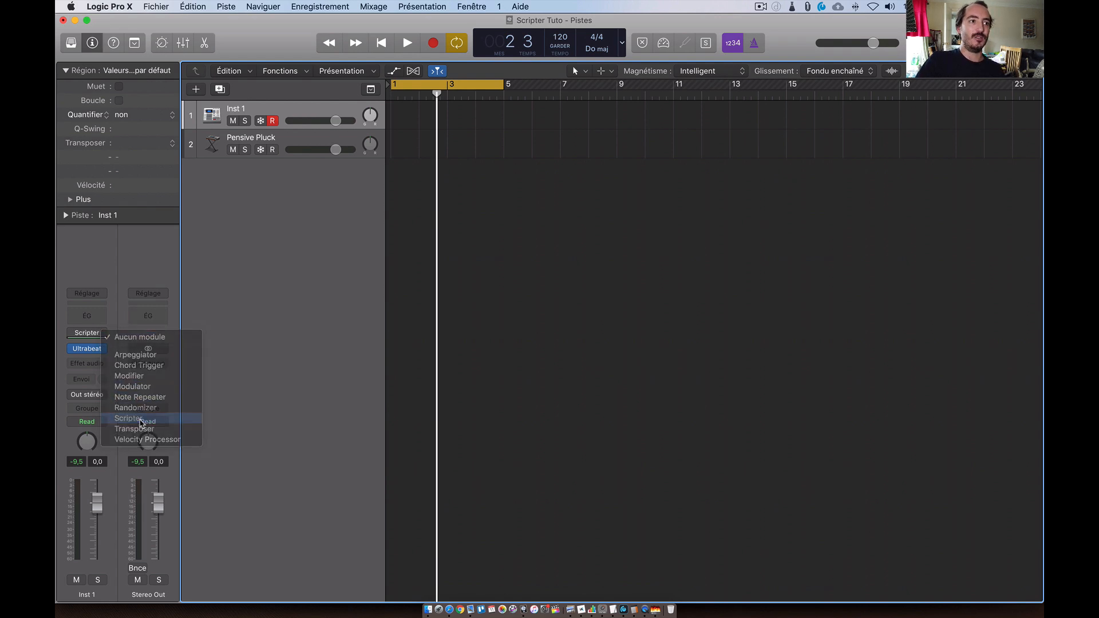
# - Insert a second Scripter MIDI effect on the Inst 1 channel strip and close its script editor
pyautogui.click(141, 422)
pyautogui.click(240, 221)
pyautogui.moveTo(240, 221); pyautogui.dragTo(461, 200)
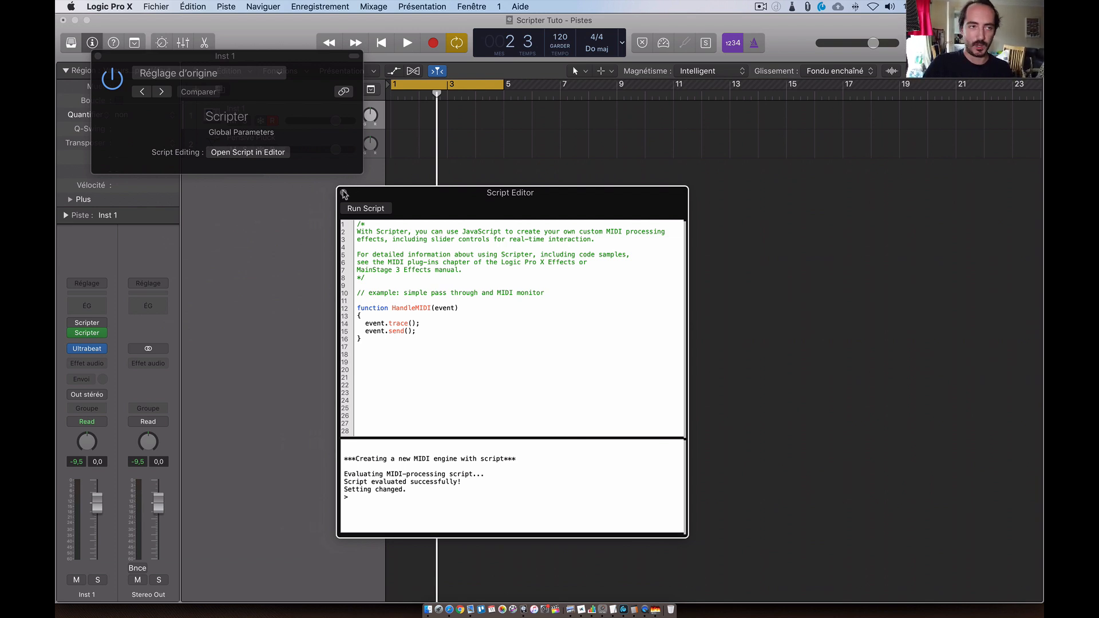
pyautogui.click(344, 193)
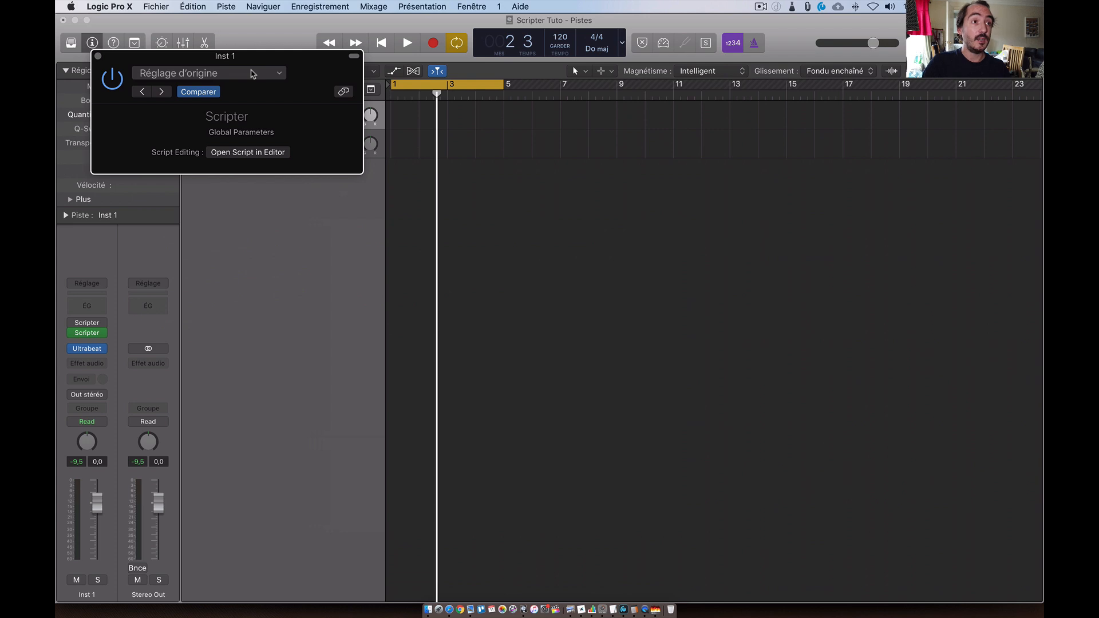
# - Examine the list of factory script presets in the new Scripter and close the effect window
pyautogui.click(252, 74)
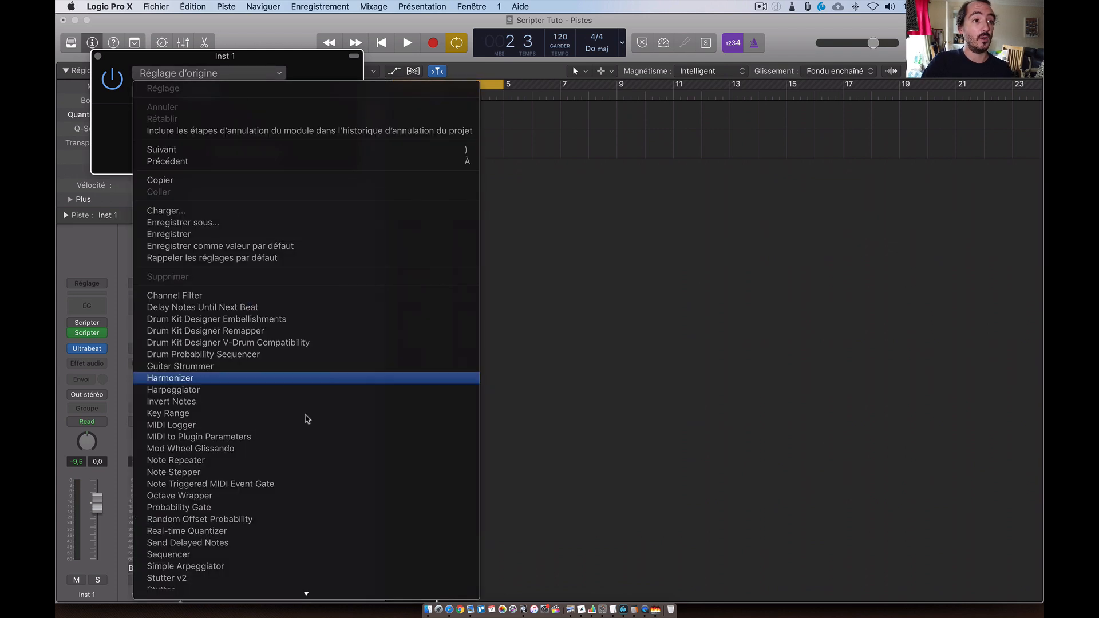
pyautogui.scroll(-1, 313, 284)
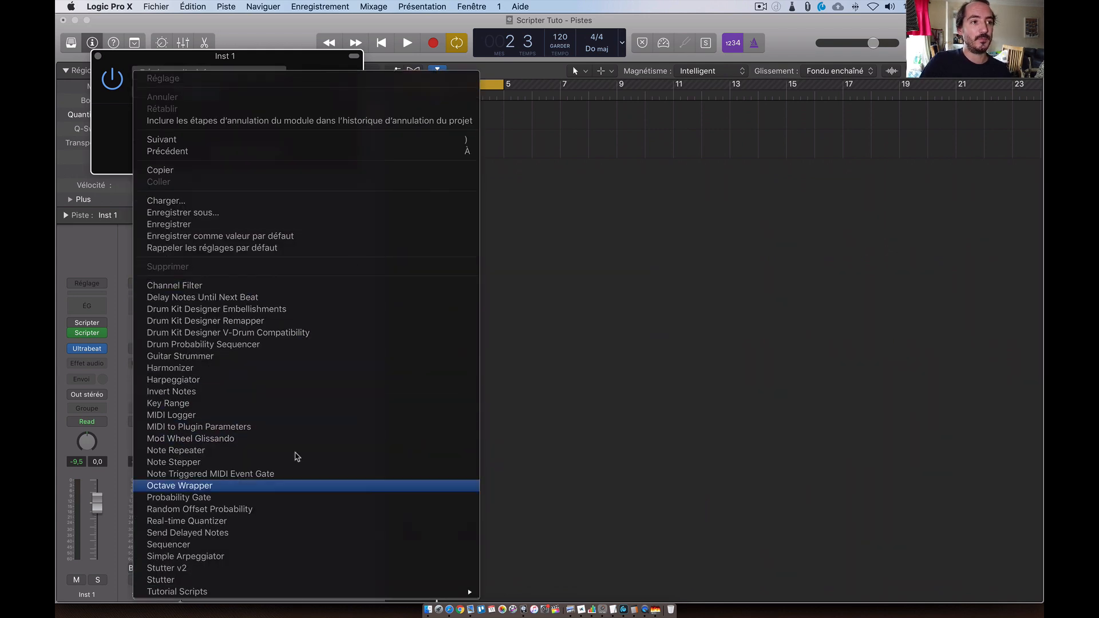
pyautogui.moveTo(291, 594)
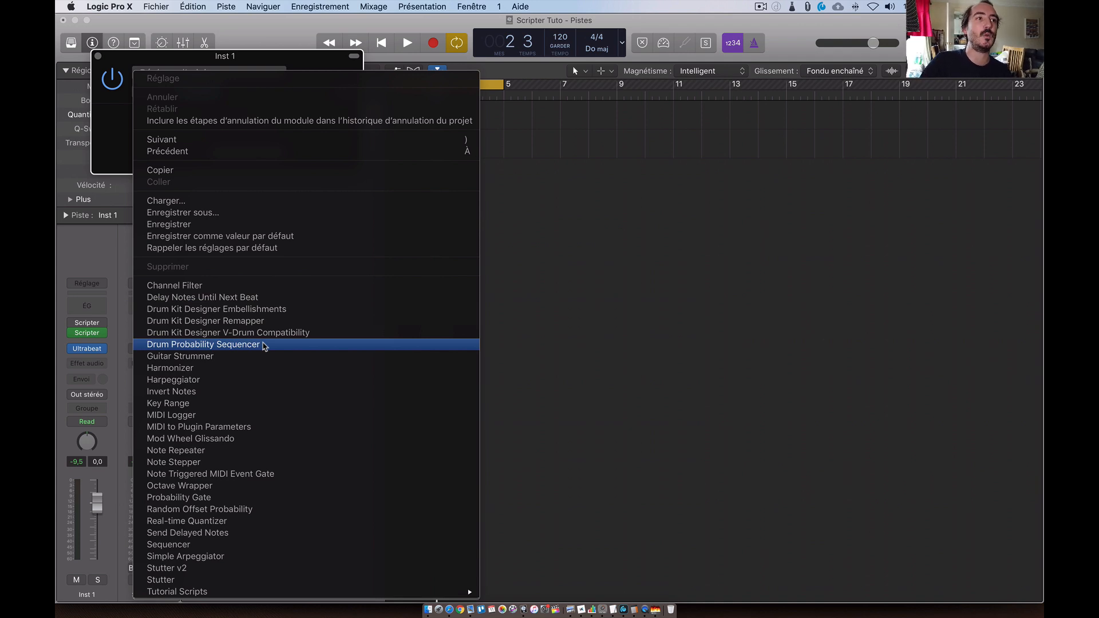
pyautogui.click(128, 106)
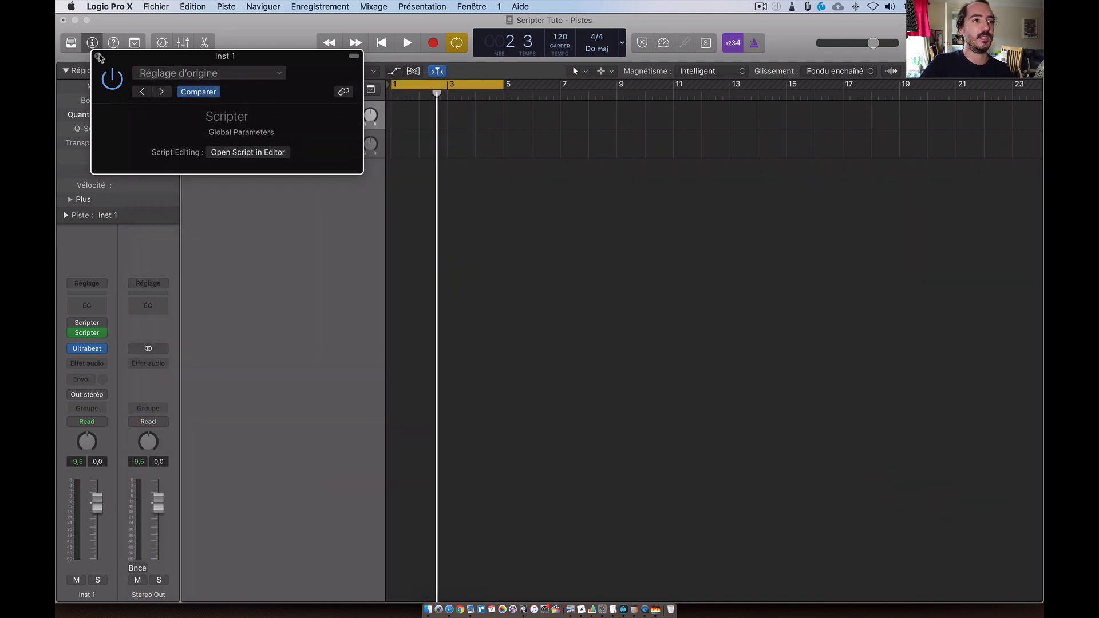
pyautogui.click(98, 57)
# - Switch off the second Scripter on the Inst 1 channel strip and toggle the first one on and off
pyautogui.click(69, 335)
pyautogui.click(69, 335)
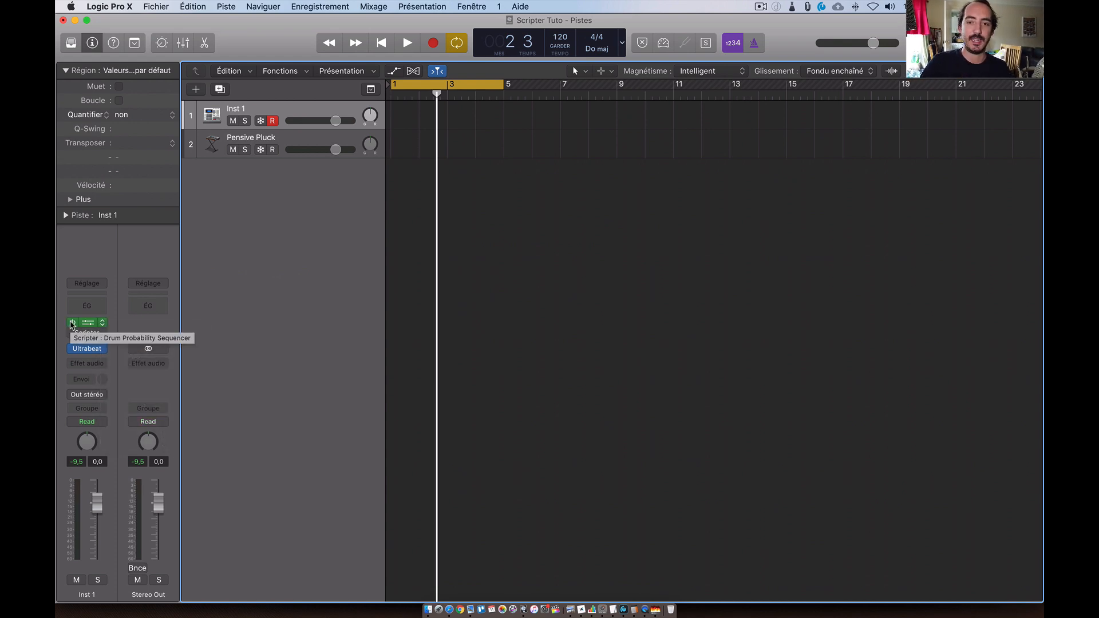
pyautogui.click(72, 324)
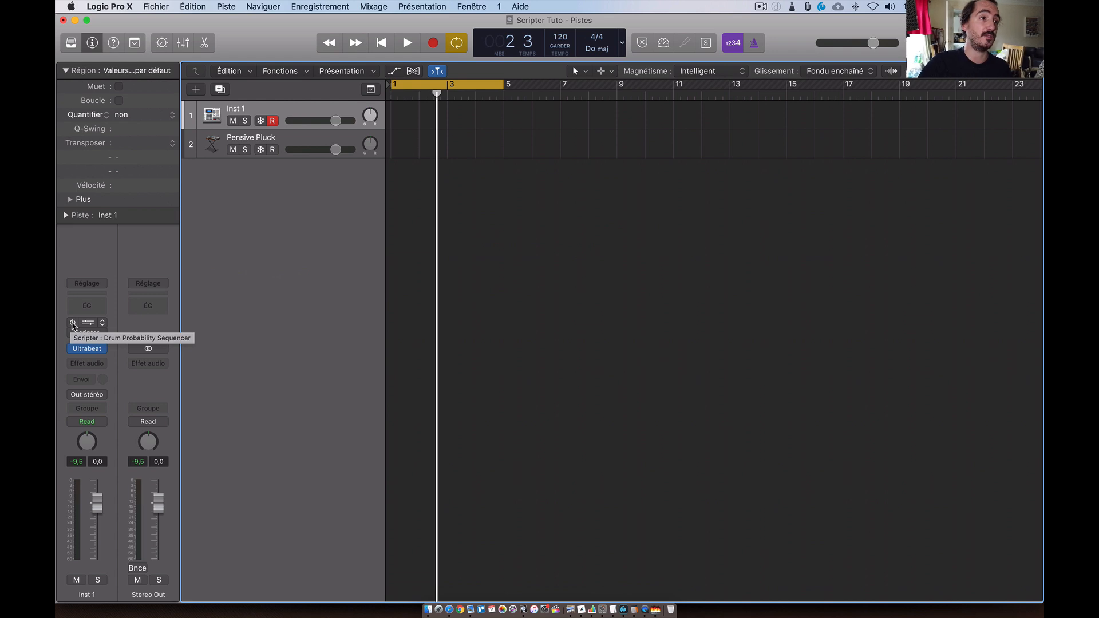
# - Remove the second Scripter from the Inst 1 channel strip, keeping the Drum Probability Sequencer one
pyautogui.click(103, 322)
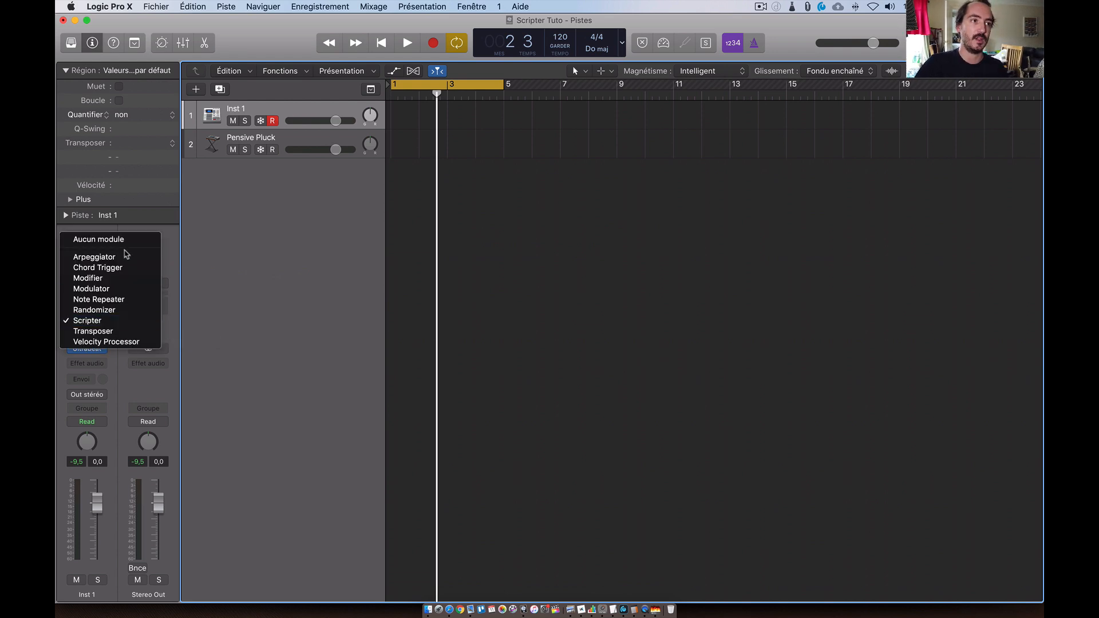
pyautogui.click(350, 318)
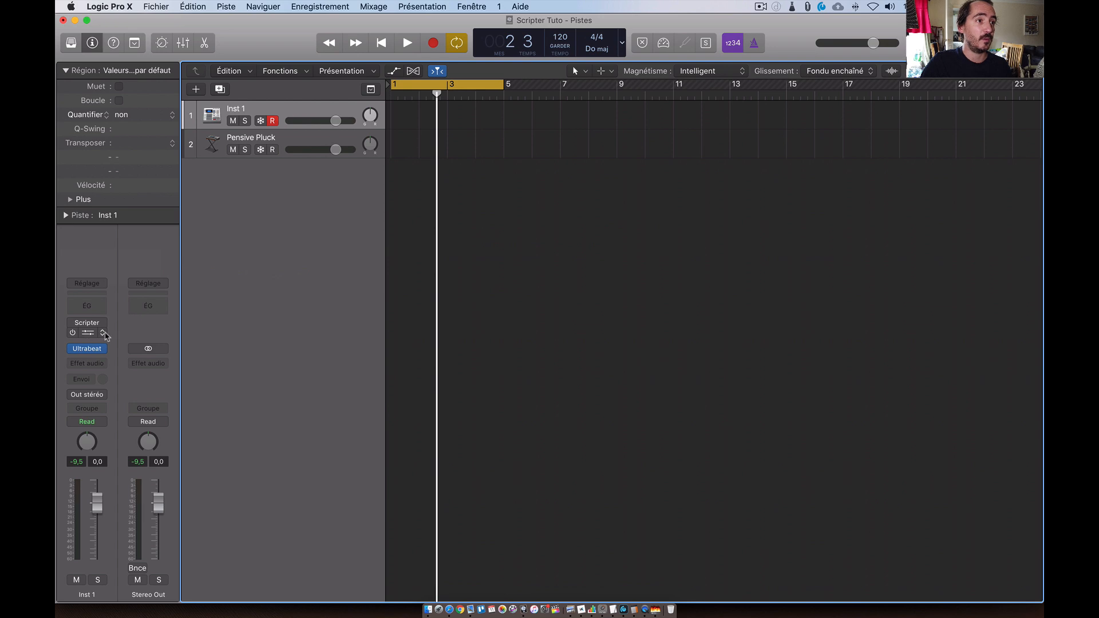
pyautogui.click(103, 333)
pyautogui.click(117, 250)
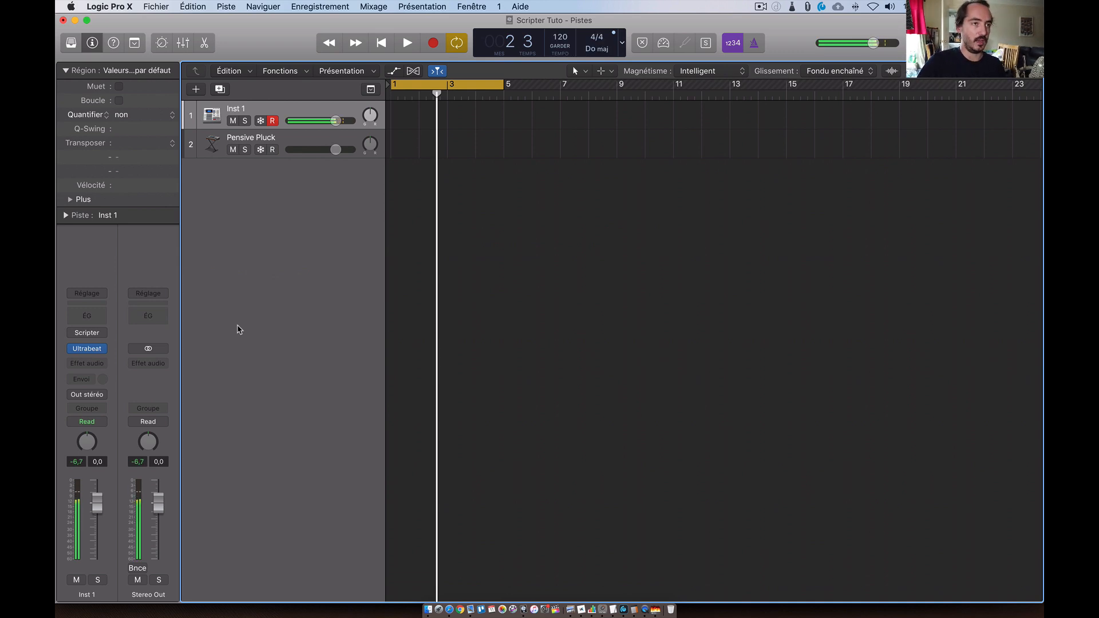
# - Start playback, switch Ultrabeat's built-in step sequencer on and back off, then close Ultrabeat and stop playback
pyautogui.press('space')
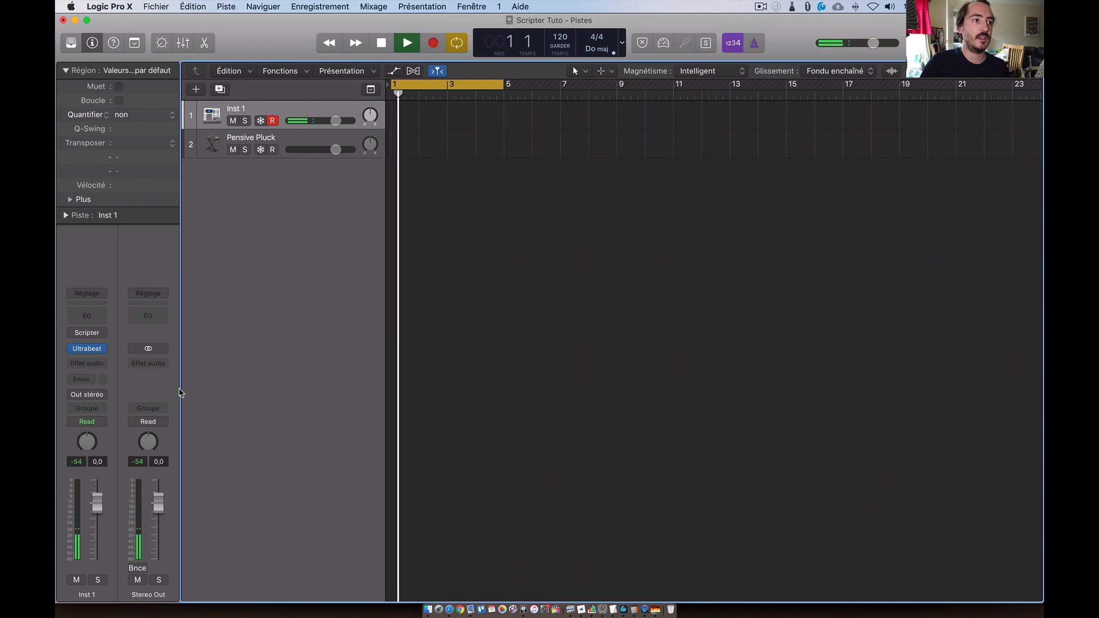
pyautogui.click(87, 348)
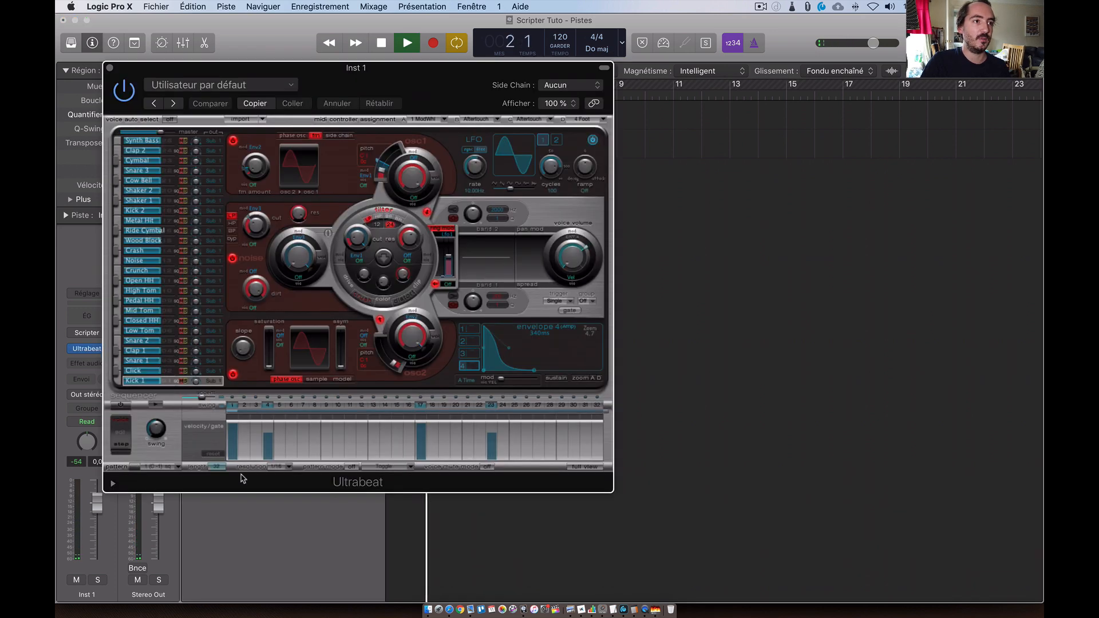
pyautogui.click(121, 404)
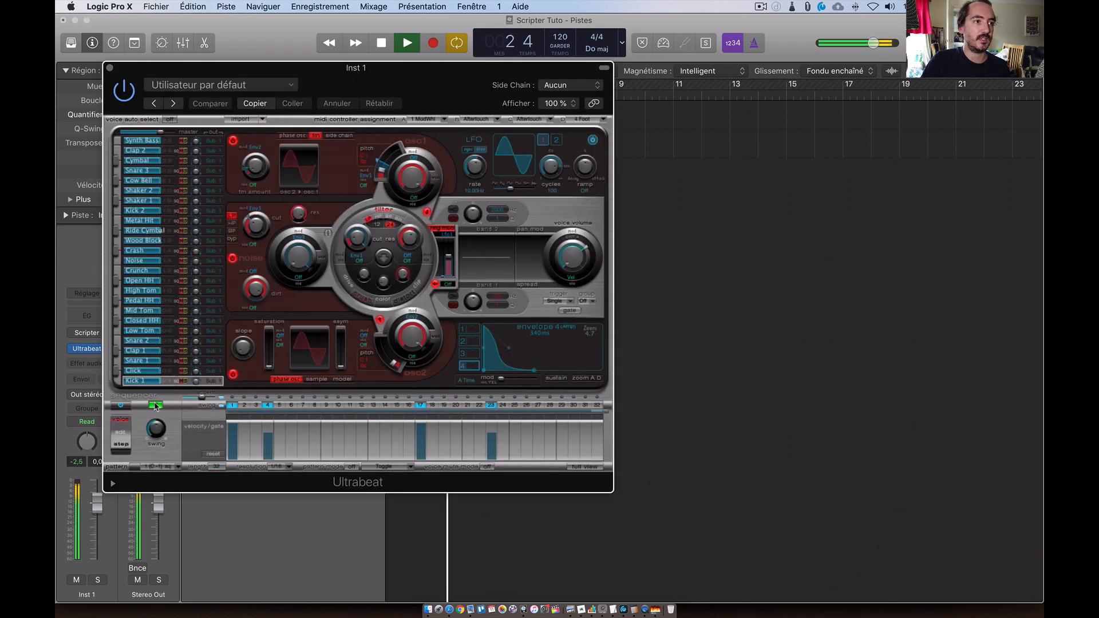
pyautogui.click(122, 405)
pyautogui.click(109, 67)
pyautogui.press('space')
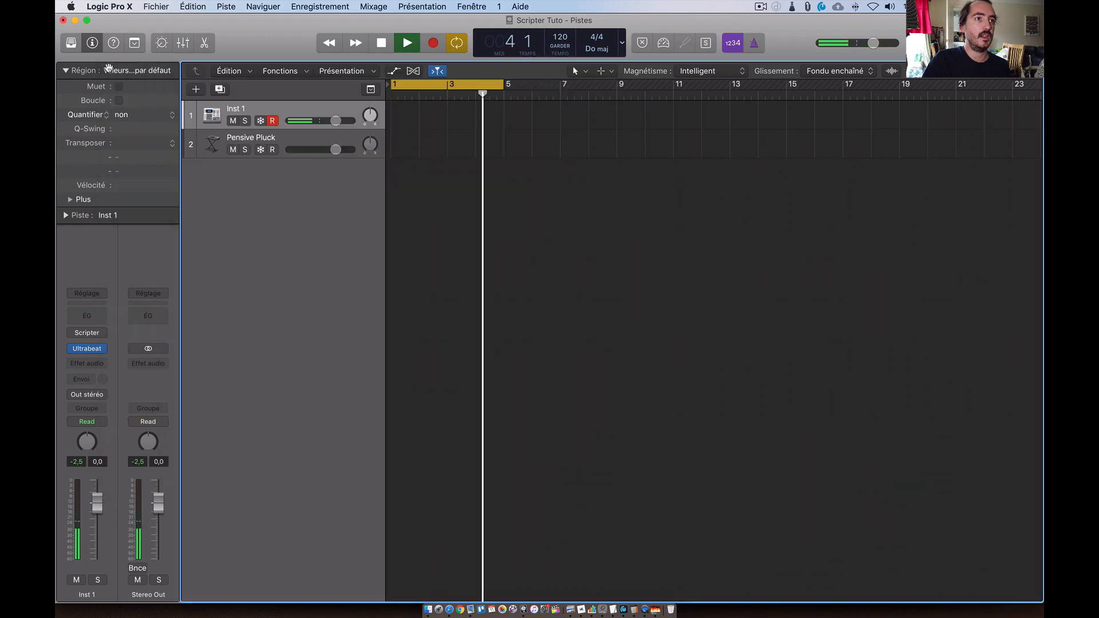
# - Enable the remaining Scripter on Inst 1, open it and reload the Drum Probability Sequencer preset
pyautogui.click(73, 332)
pyautogui.click(86, 333)
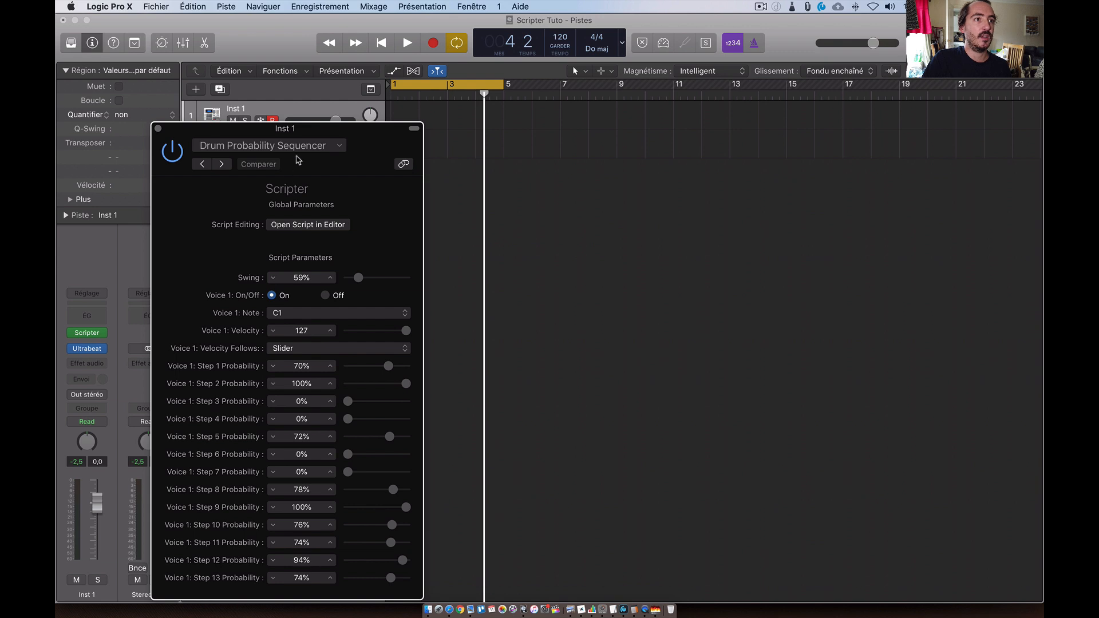
pyautogui.click(269, 145)
pyautogui.click(259, 428)
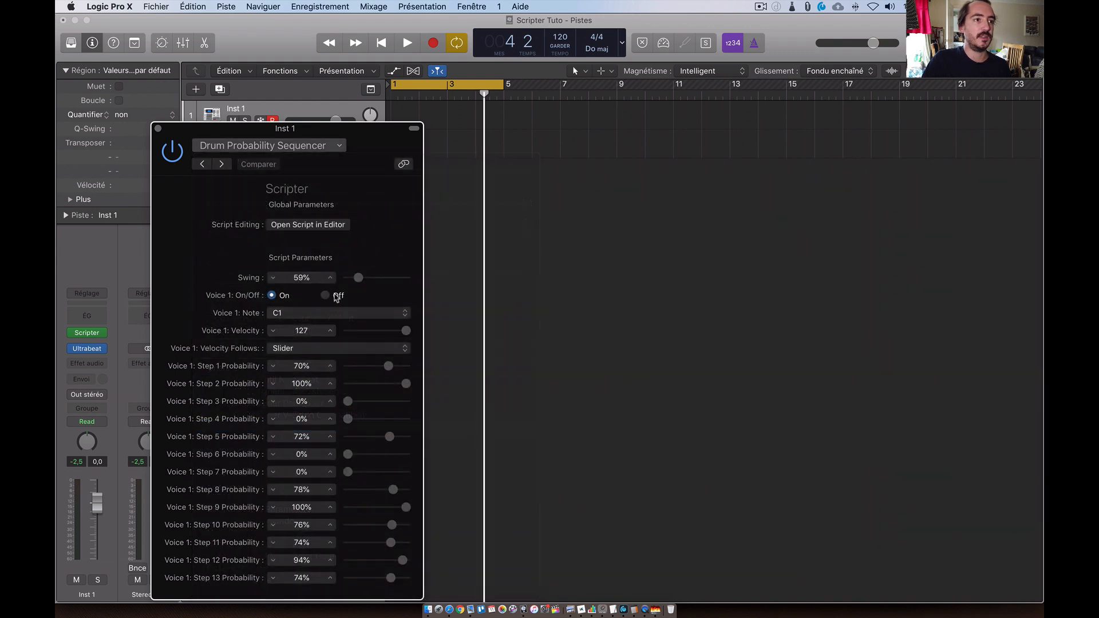
# - Play the project from the start to hear the drum sequencer, reposition the Scripter window and stop playback
pyautogui.press('Return')
pyautogui.press('space')
pyautogui.moveTo(324, 130); pyautogui.dragTo(648, 75)
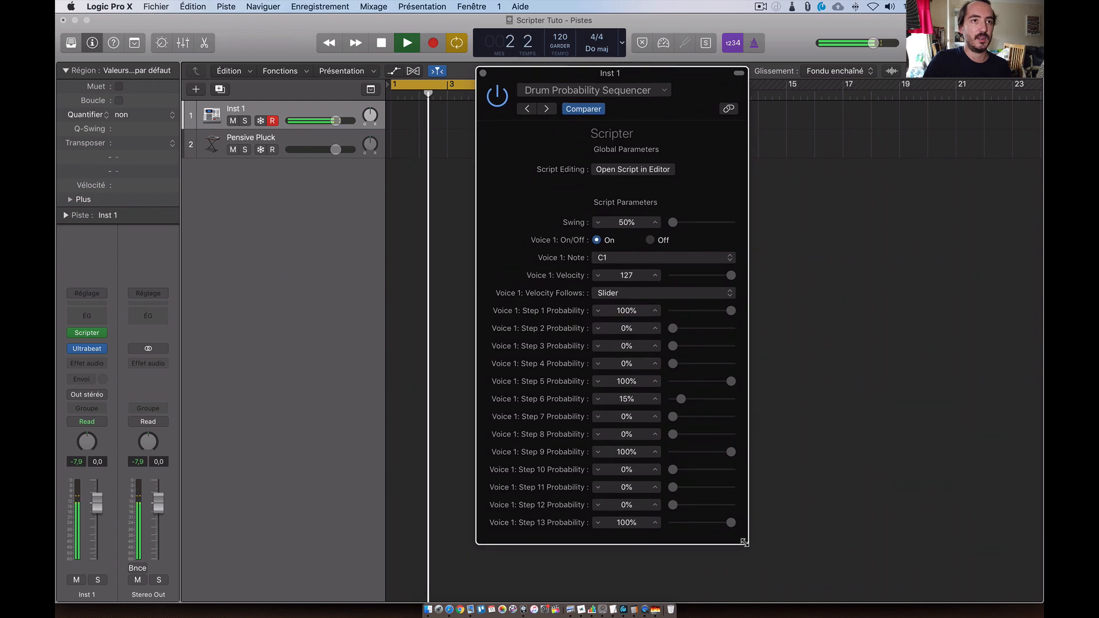
pyautogui.moveTo(695, 78); pyautogui.dragTo(286, 77)
pyautogui.press('space')
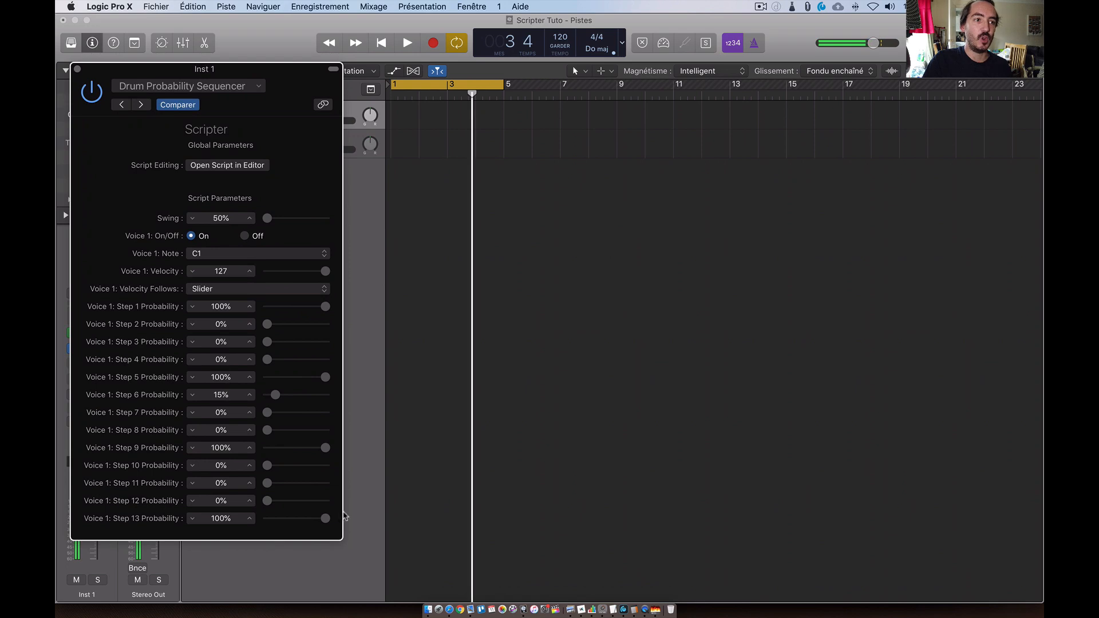
# - Widen the Scripter window to show more parameters and turn off Voice 2, Voice 3 and Voice 4
pyautogui.moveTo(448, 518); pyautogui.dragTo(1042, 491)
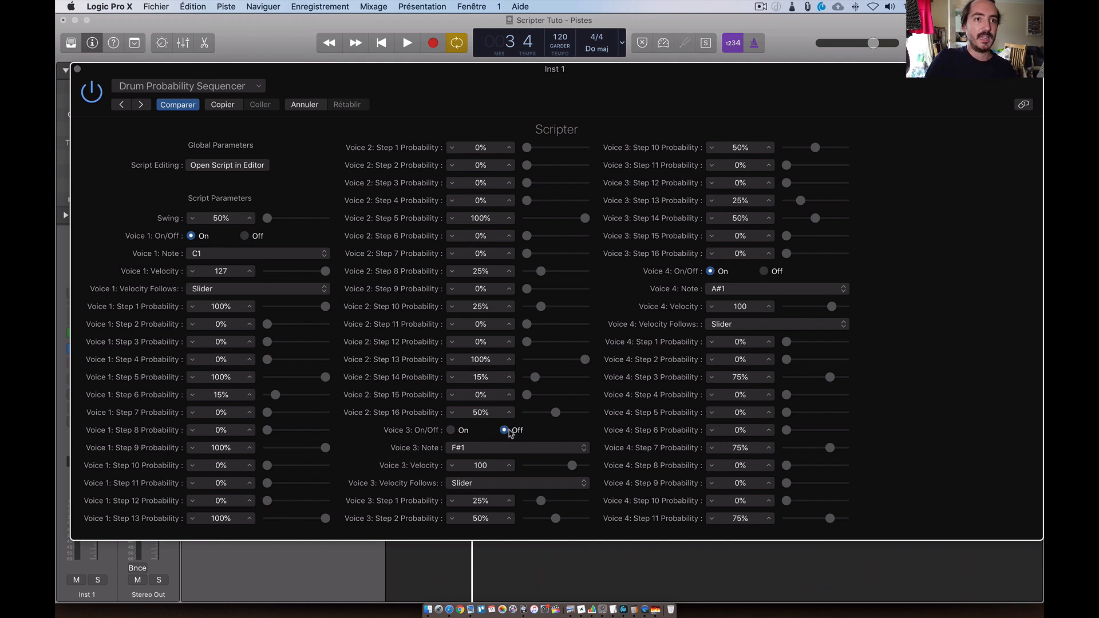
pyautogui.moveTo(1042, 520); pyautogui.dragTo(786, 483)
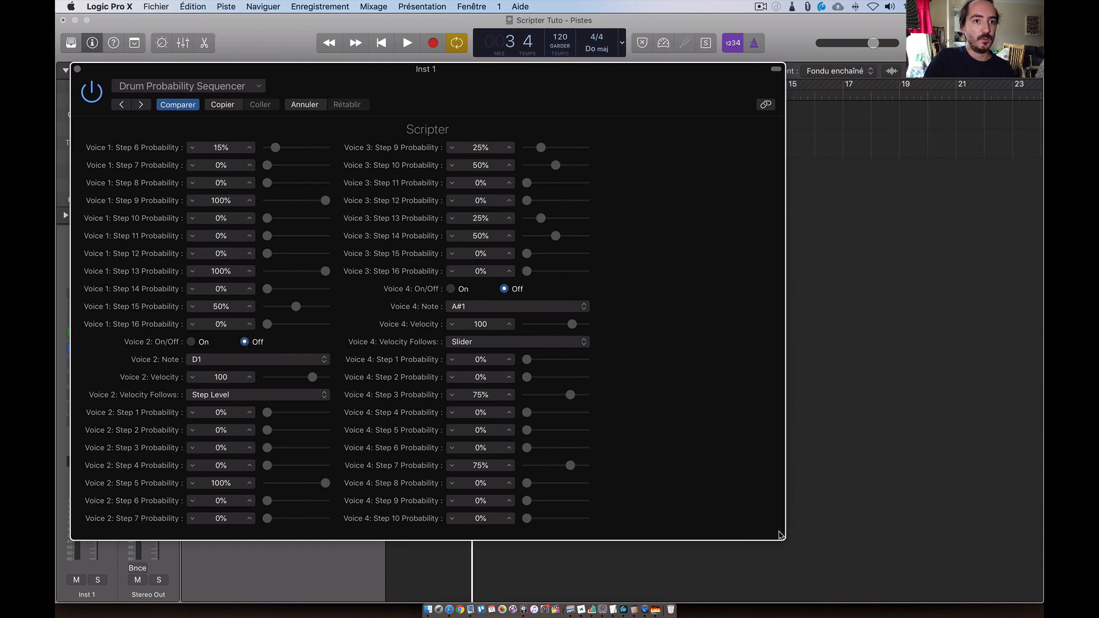
pyautogui.moveTo(839, 539); pyautogui.dragTo(1017, 540)
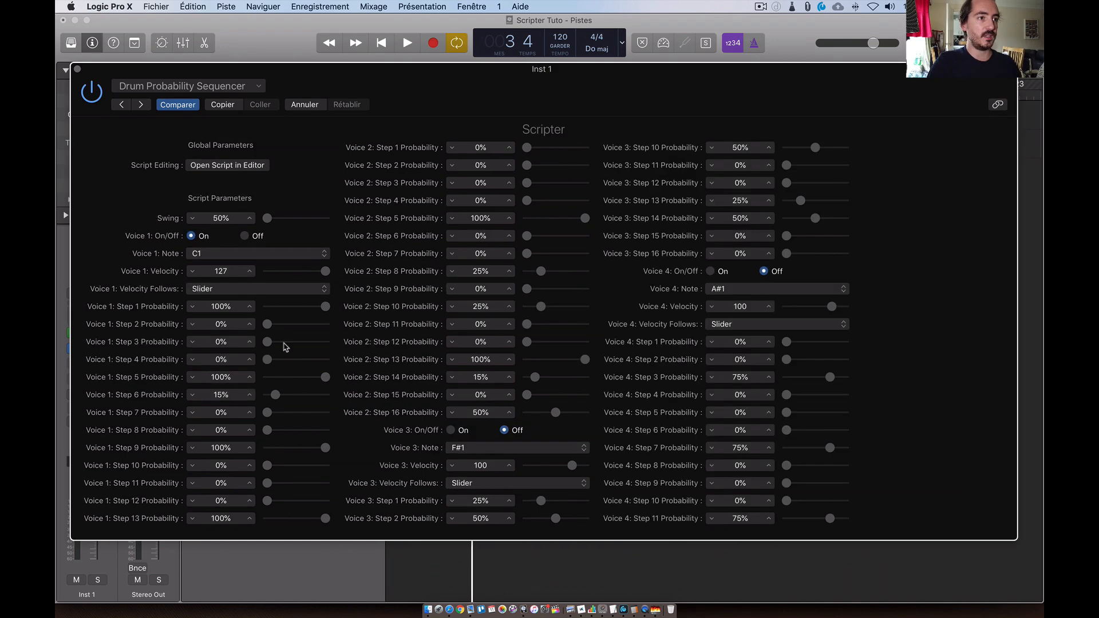
# - During playback, set the Voice 1 Step 5, 9 and 13 probabilities and the Voice 2 Step 5 probability to 0%
pyautogui.moveTo(325, 379); pyautogui.dragTo(264, 380)
pyautogui.press('space')
pyautogui.moveTo(326, 448); pyautogui.dragTo(254, 450)
pyautogui.moveTo(325, 519); pyautogui.dragTo(265, 518)
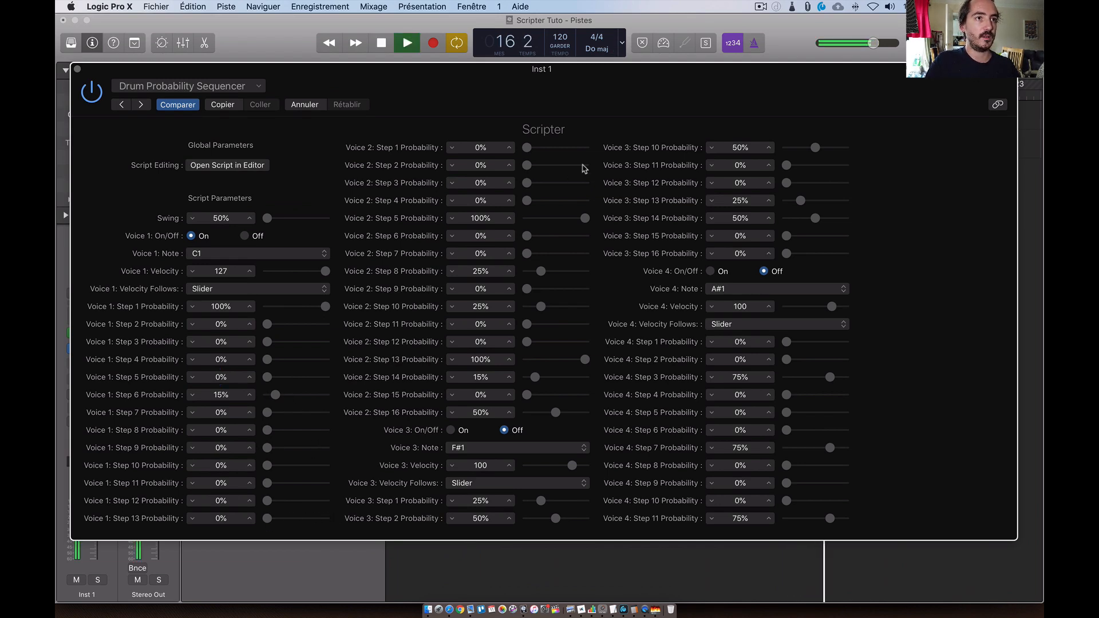
pyautogui.moveTo(584, 222); pyautogui.dragTo(459, 221)
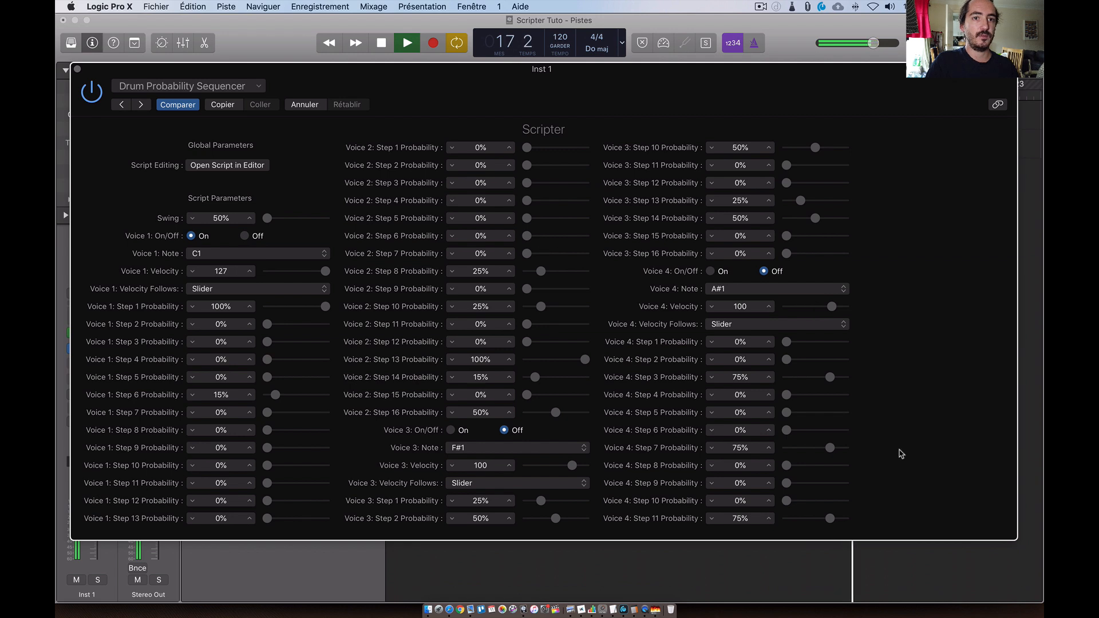
# - Set the Voice 1 Step 15, Step 6 and Step 1 probabilities to 0%
pyautogui.moveTo(1022, 535); pyautogui.dragTo(757, 535)
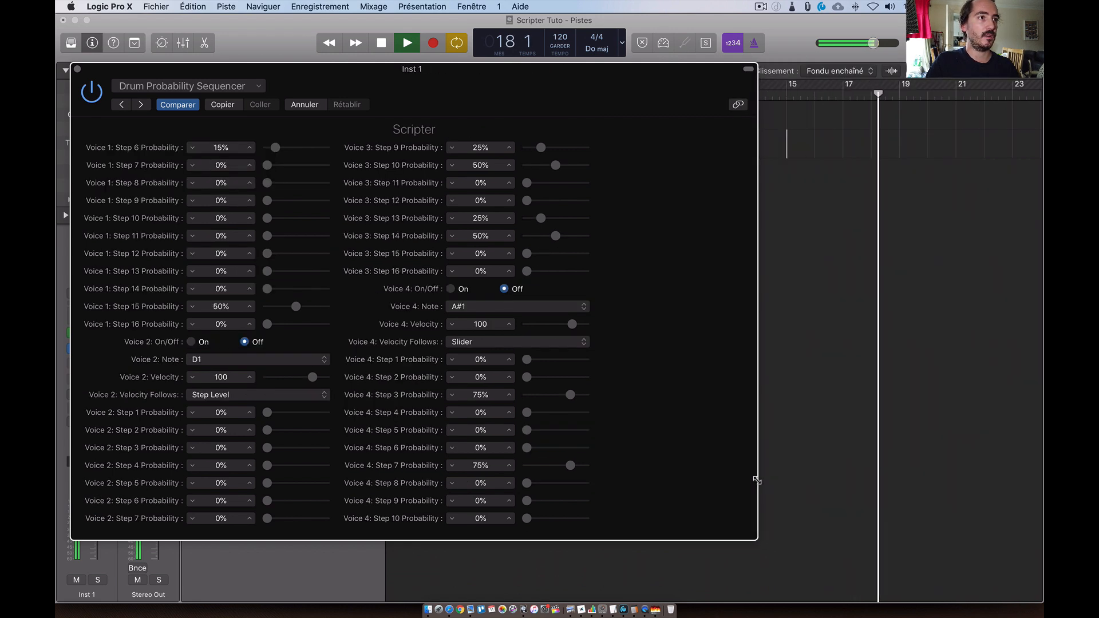
pyautogui.moveTo(295, 307); pyautogui.dragTo(261, 309)
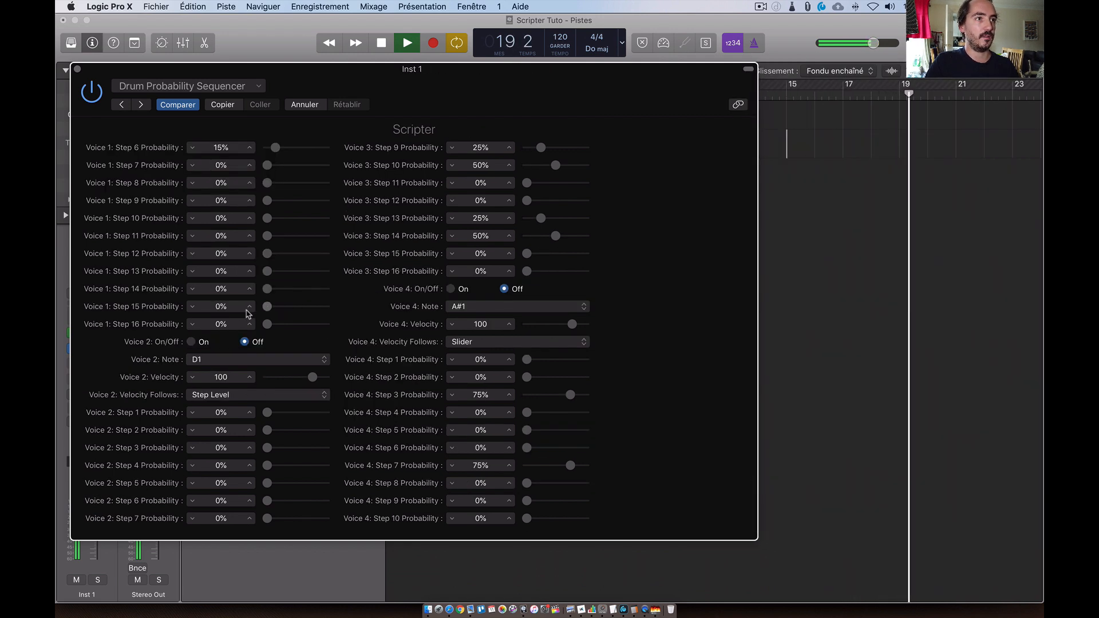
pyautogui.moveTo(275, 147); pyautogui.dragTo(189, 148)
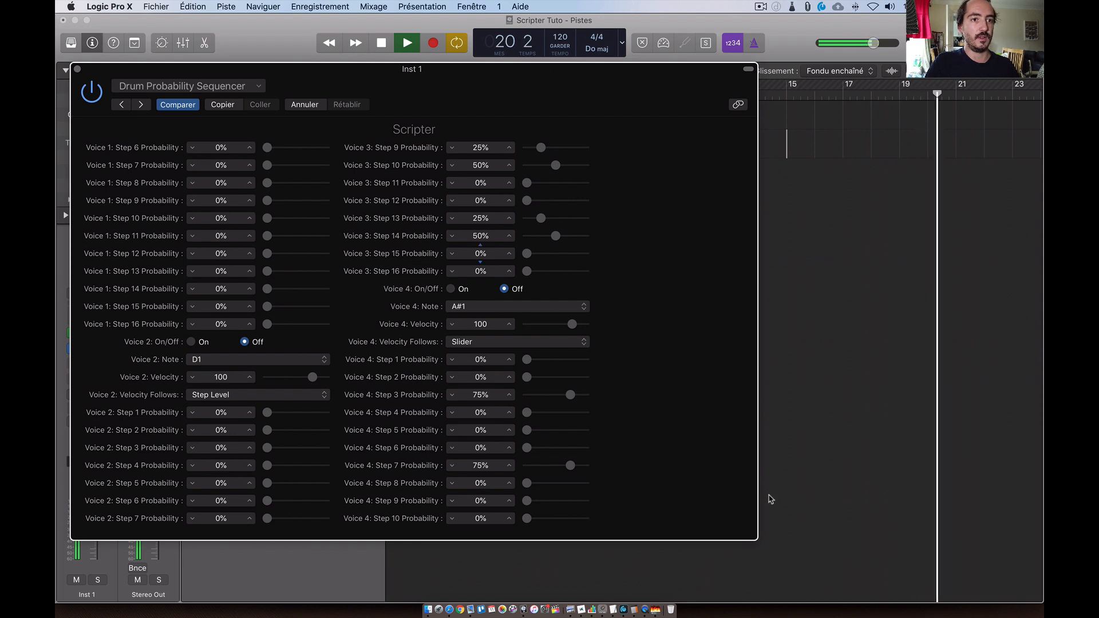
pyautogui.moveTo(755, 523); pyautogui.dragTo(996, 529)
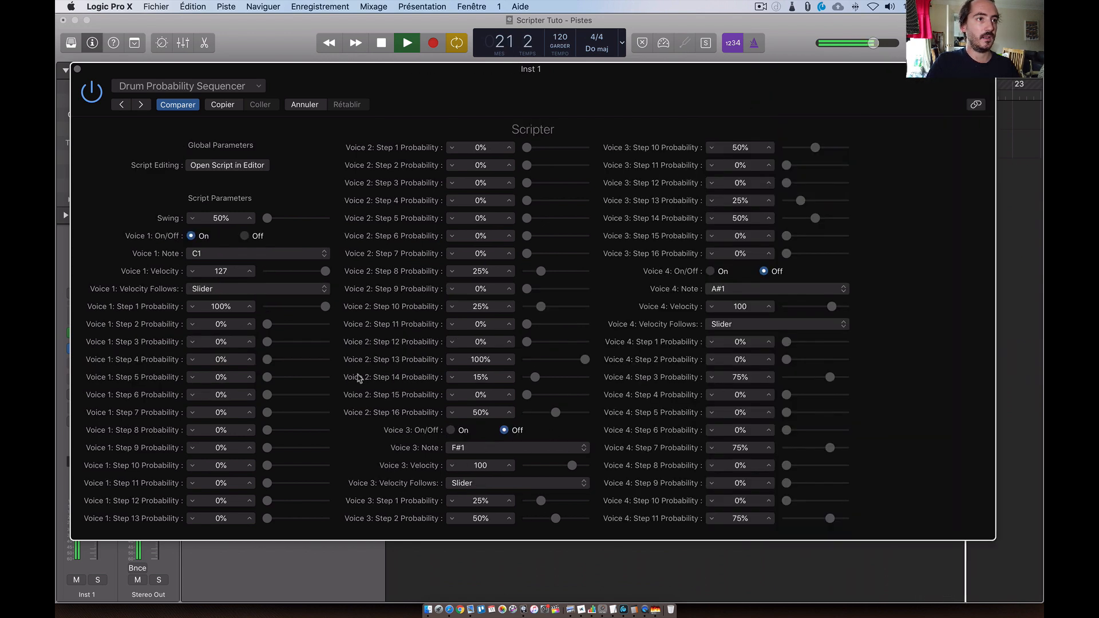
pyautogui.moveTo(325, 308); pyautogui.dragTo(265, 309)
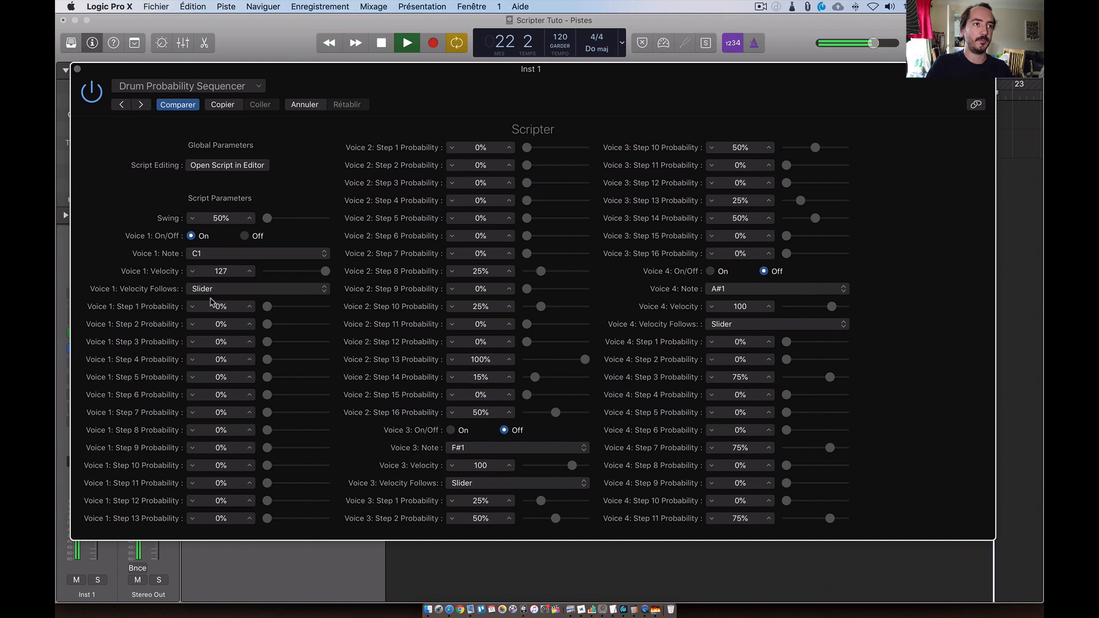
# - Raise the Voice 1 probabilities of Steps 5 through 9 to 100%
pyautogui.moveTo(267, 376); pyautogui.dragTo(344, 380)
pyautogui.moveTo(269, 395); pyautogui.dragTo(405, 395)
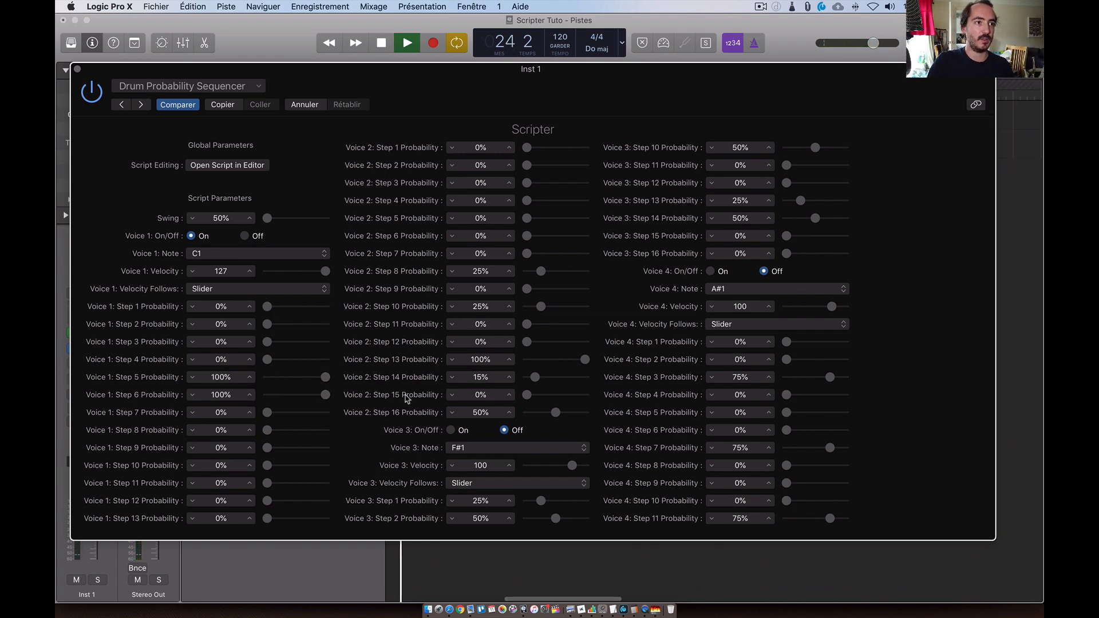
pyautogui.moveTo(269, 413); pyautogui.dragTo(379, 414)
pyautogui.moveTo(269, 431); pyautogui.dragTo(409, 437)
pyautogui.moveTo(269, 448); pyautogui.dragTo(372, 453)
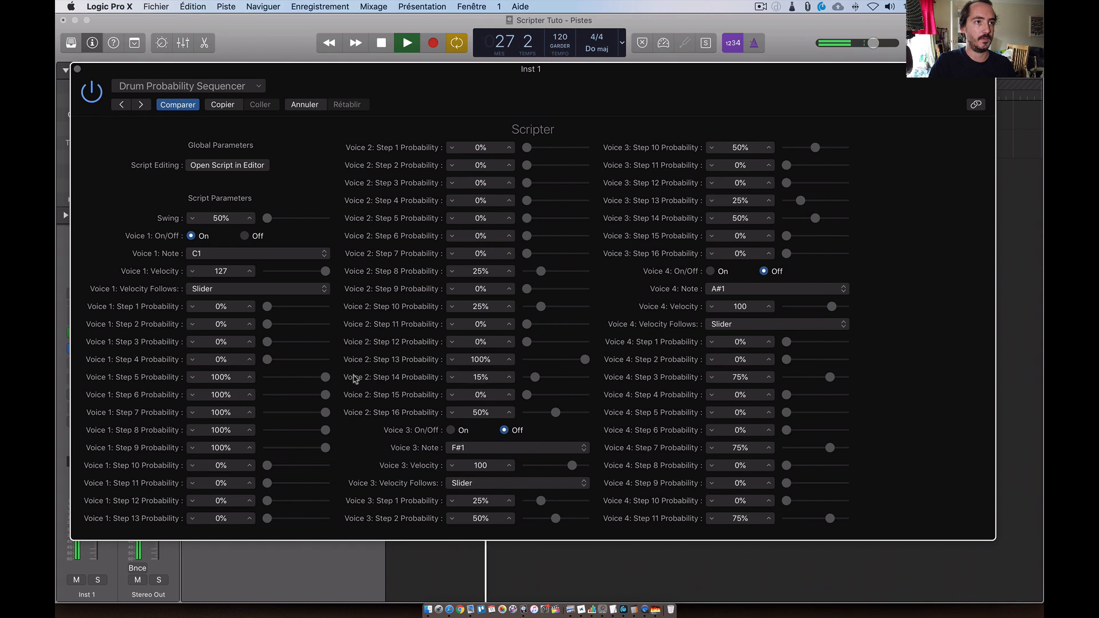
# - Set Swing to 95%, Voice 1 Step 4 probability to 93% and Step 6 probability to 0%, then stop playback
pyautogui.moveTo(270, 225); pyautogui.dragTo(320, 223)
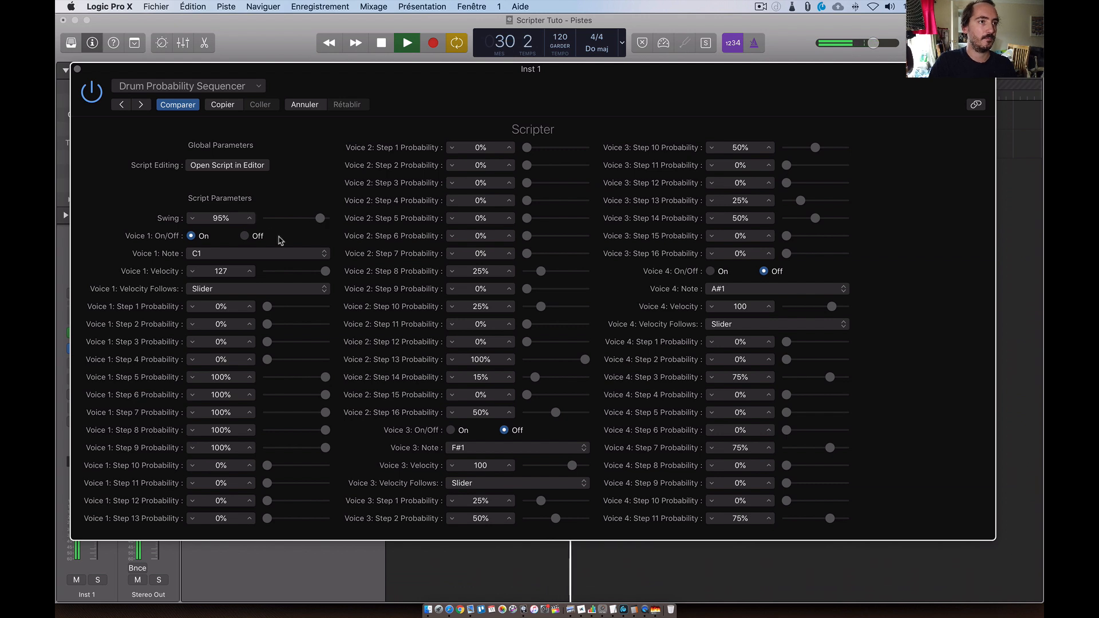
pyautogui.moveTo(267, 360); pyautogui.dragTo(321, 359)
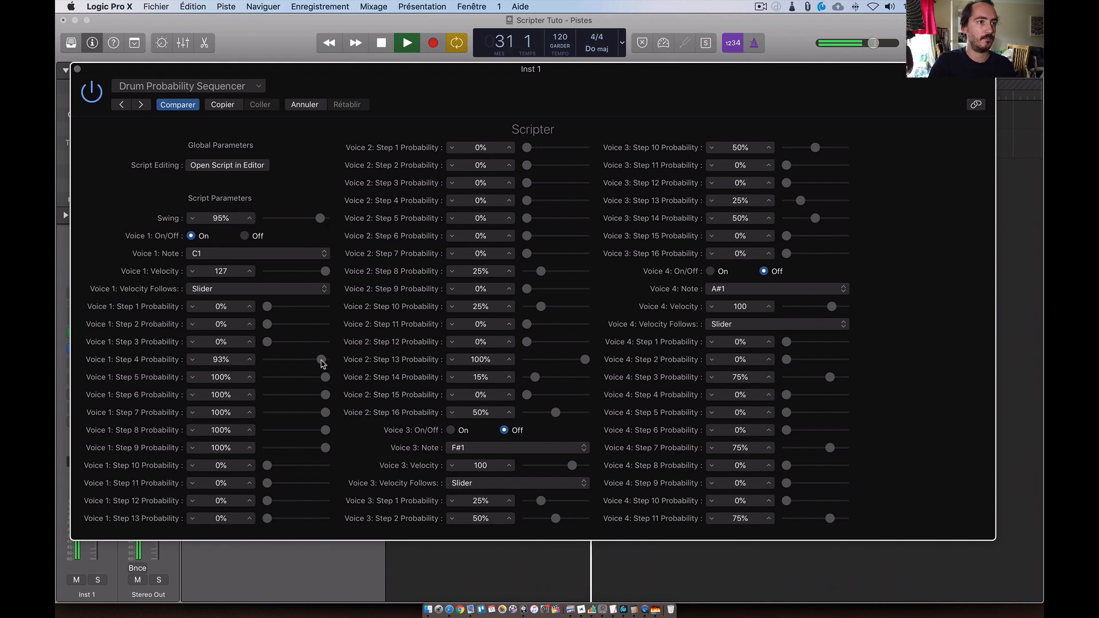
pyautogui.keyDown('alt'); pyautogui.click(325, 395); pyautogui.keyUp('alt')
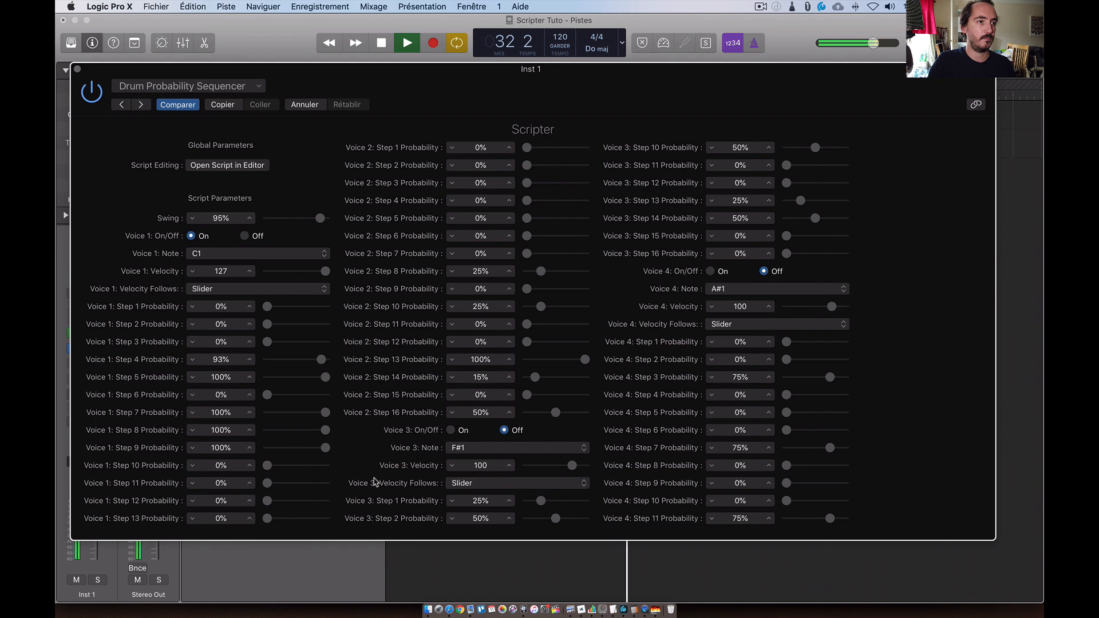
pyautogui.press('space')
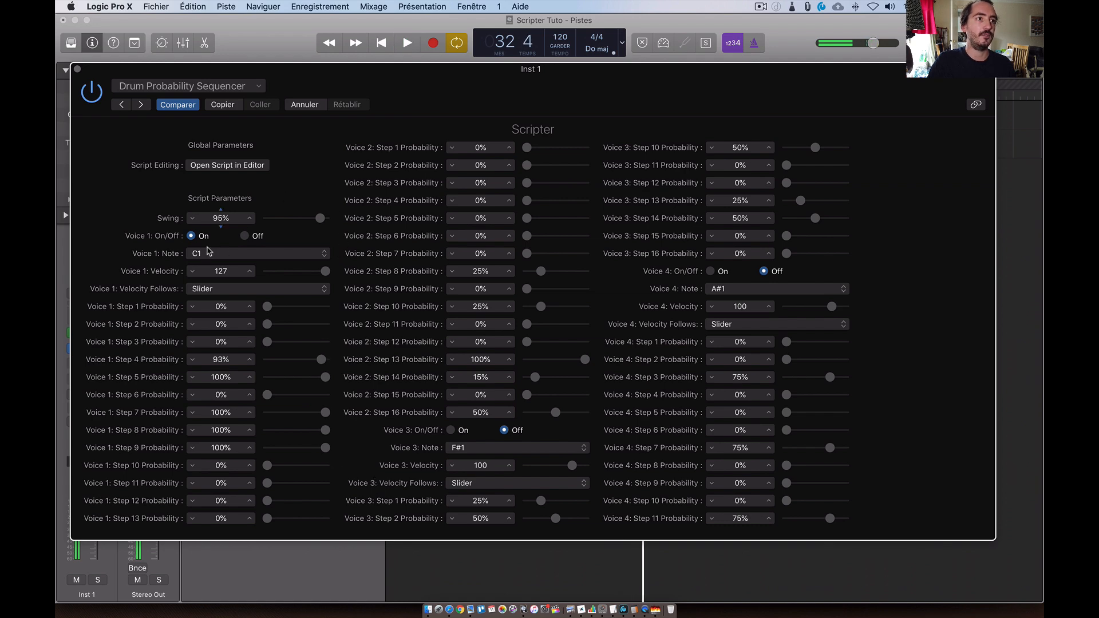
# - Move the Drum Probability Sequencer window aside, open the Ultrabeat instrument and audition its Kick 1 sound
pyautogui.click(205, 253)
pyautogui.click(205, 254)
pyautogui.moveTo(417, 96); pyautogui.dragTo(866, 85)
pyautogui.click(88, 348)
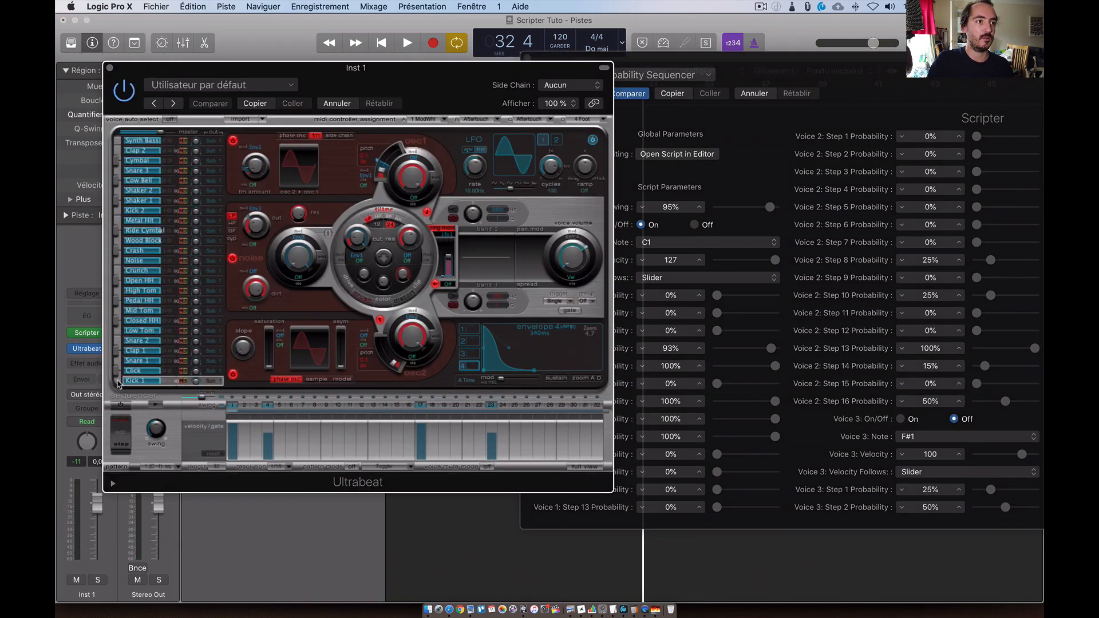
pyautogui.click(119, 382)
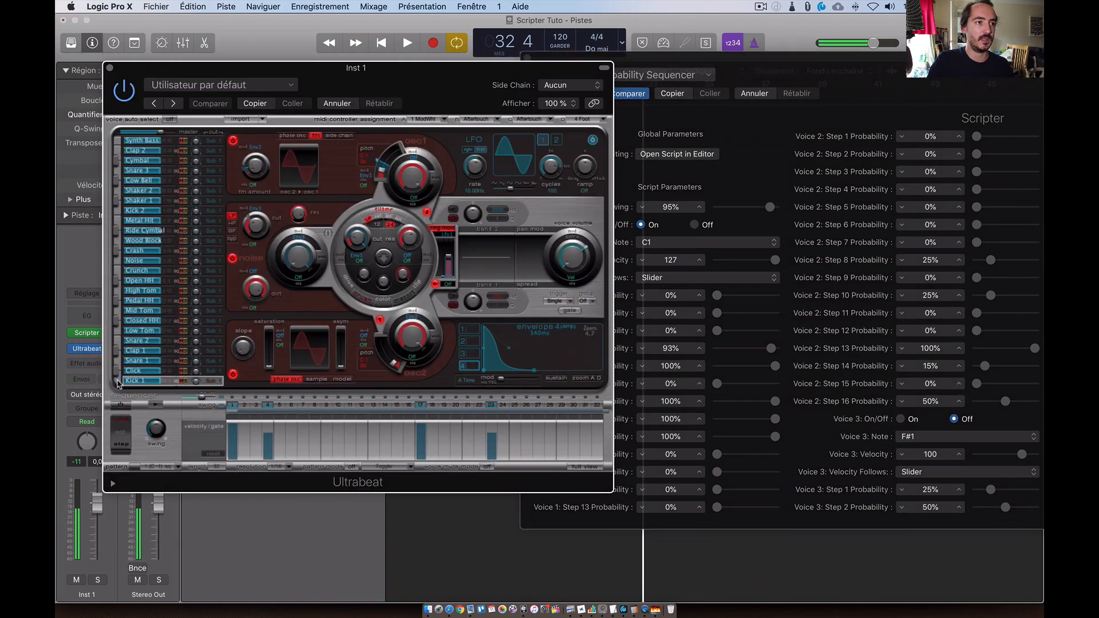
# - Set the Voice 1 note to C#1 and start playback
pyautogui.click(668, 242)
pyautogui.click(662, 253)
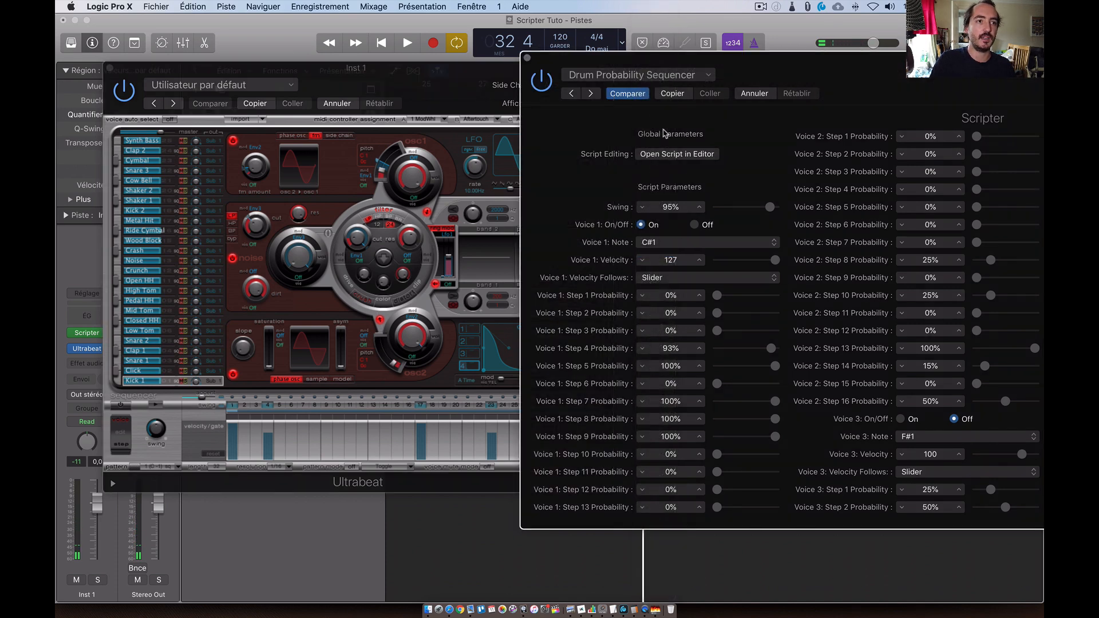
pyautogui.press('space')
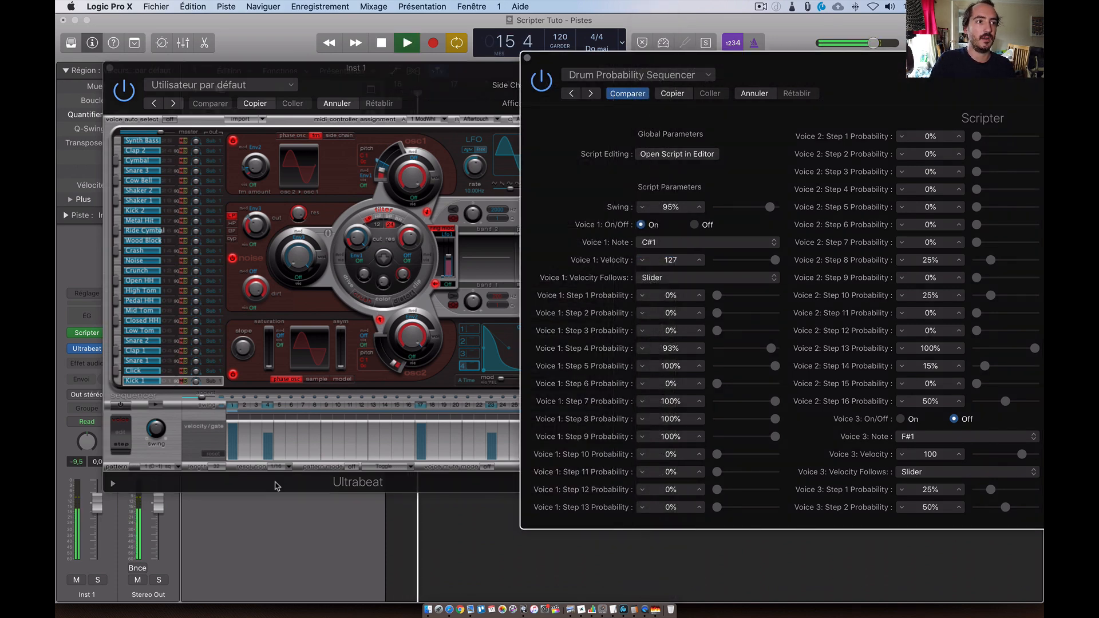
# - Audition Ultrabeat's Click sound during playback and set the Voice 1 note to D1
pyautogui.click(119, 375)
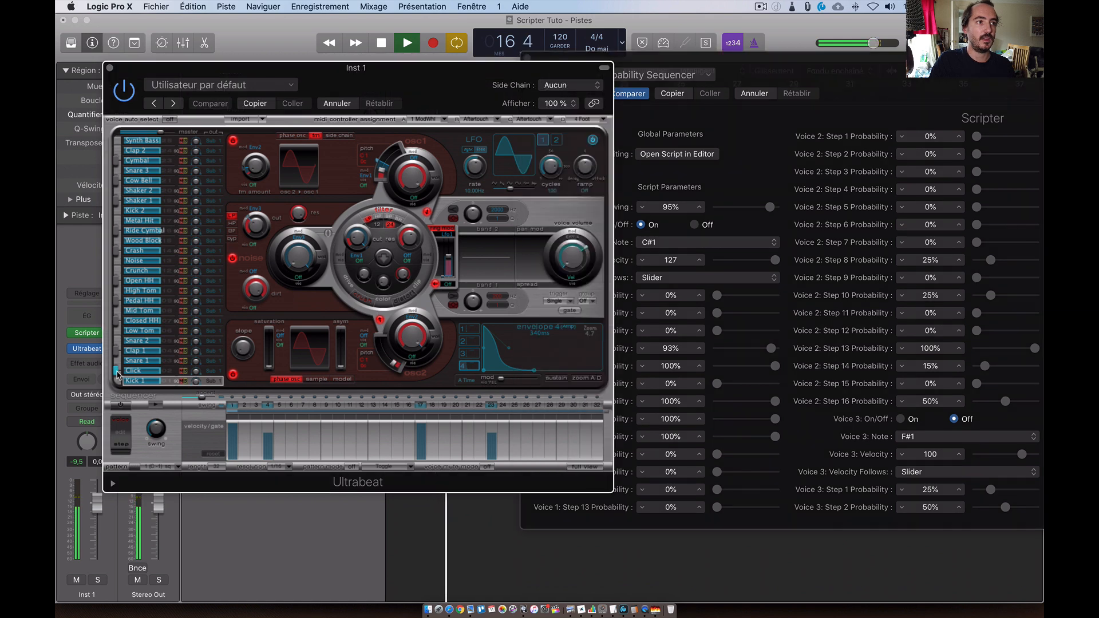
pyautogui.click(703, 243)
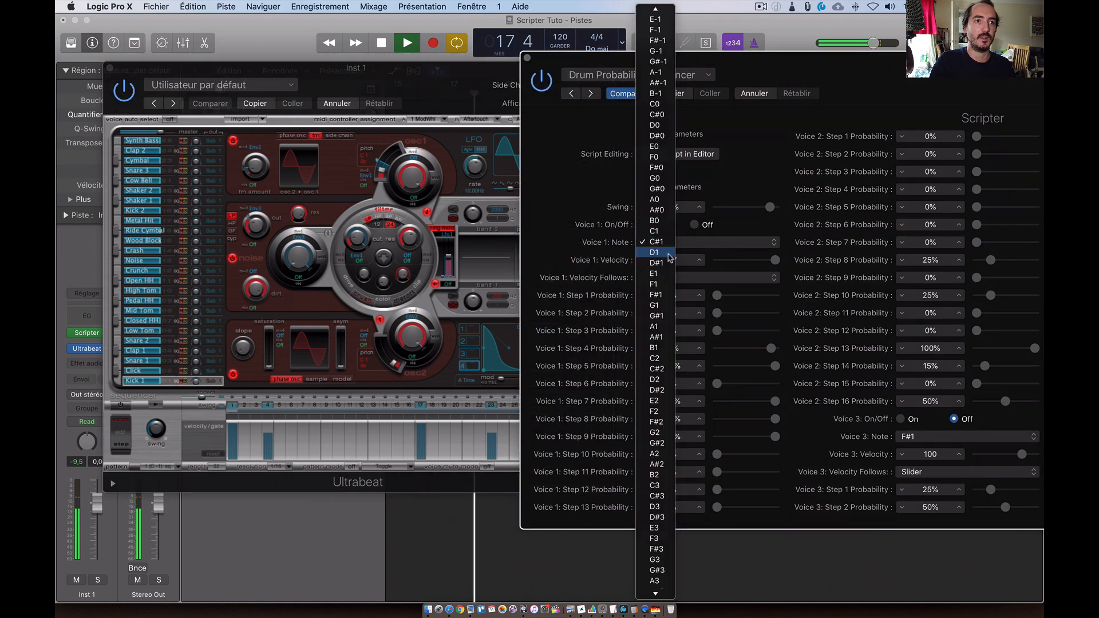
pyautogui.click(667, 259)
pyautogui.click(671, 248)
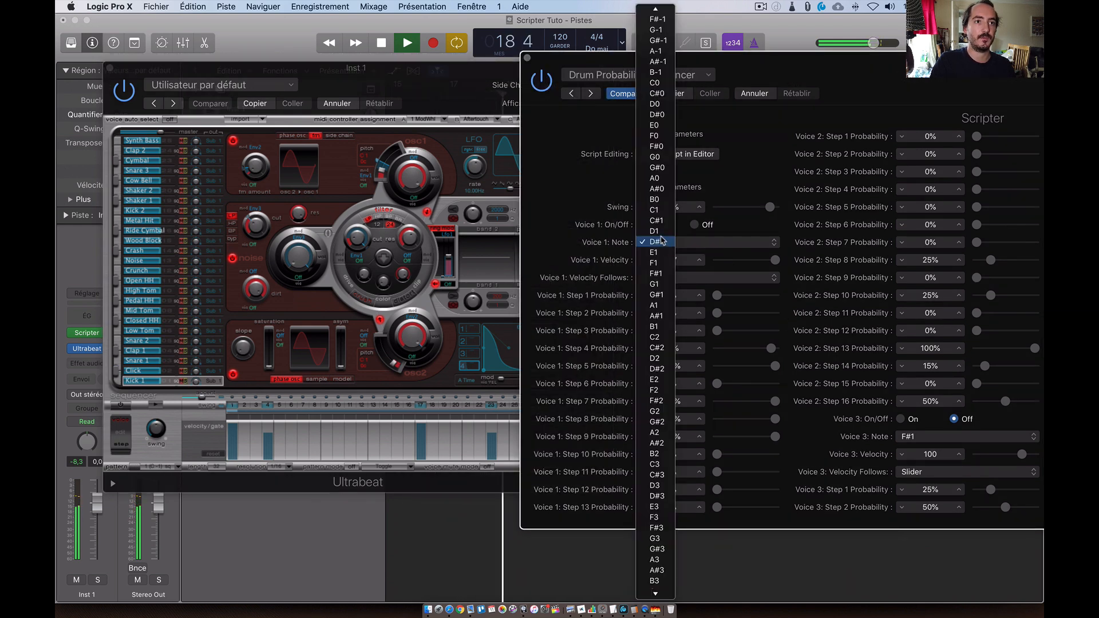
pyautogui.click(665, 235)
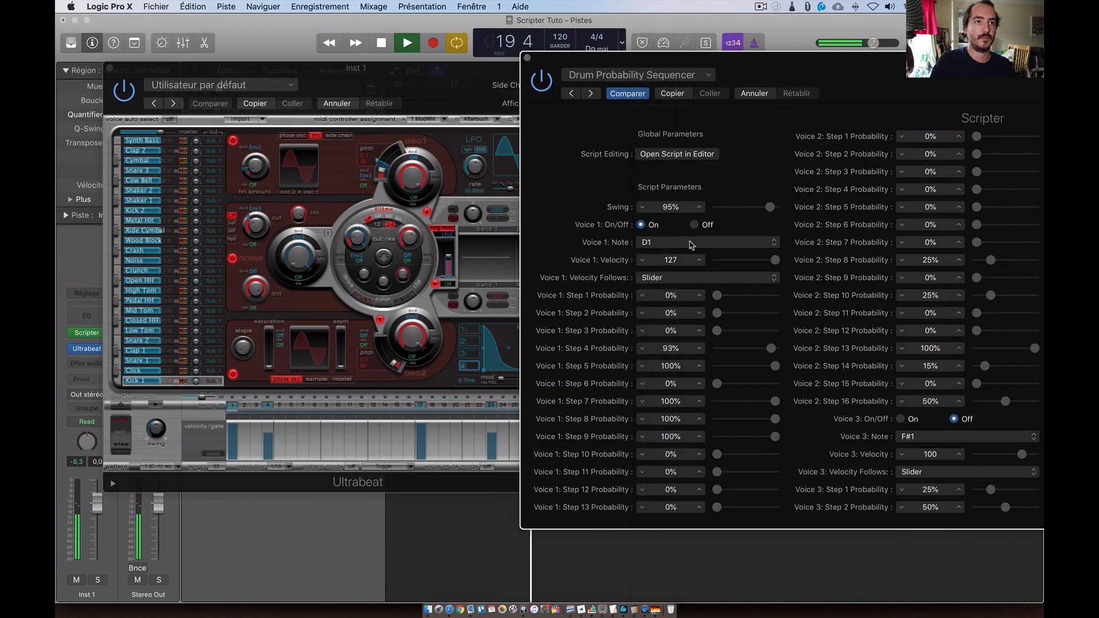
# - Lower the Voice 1 velocity to 37, try Step Level for Velocity Follows and set it back to Slider
pyautogui.moveTo(769, 266)
pyautogui.mouseDown()
pyautogui.moveTo(718, 261)
pyautogui.moveTo(754, 263)
pyautogui.mouseUp()
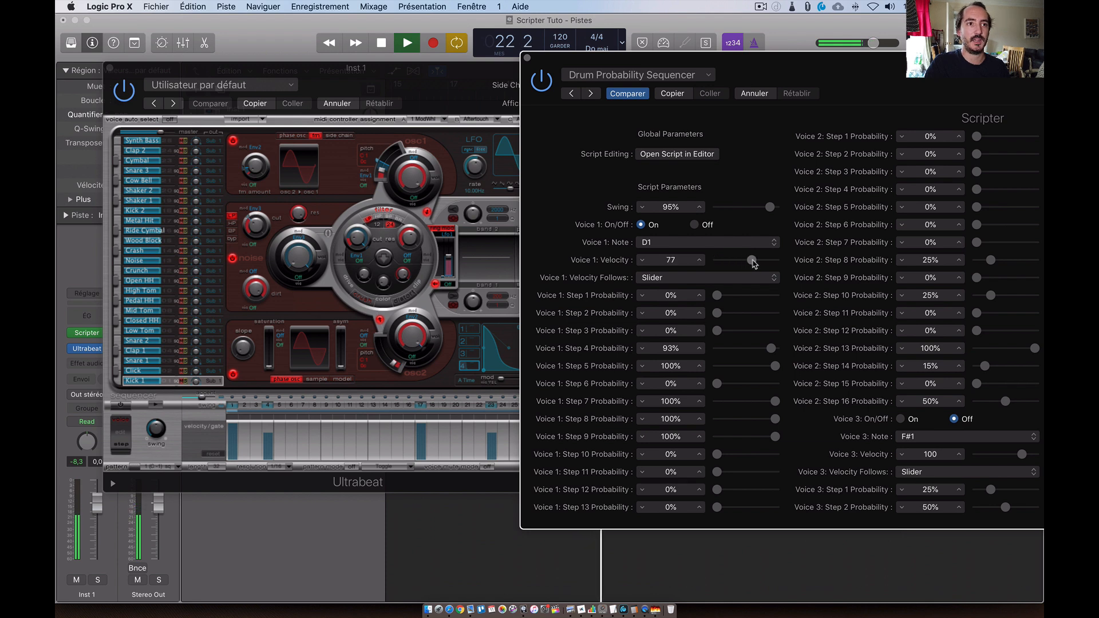
pyautogui.click(718, 282)
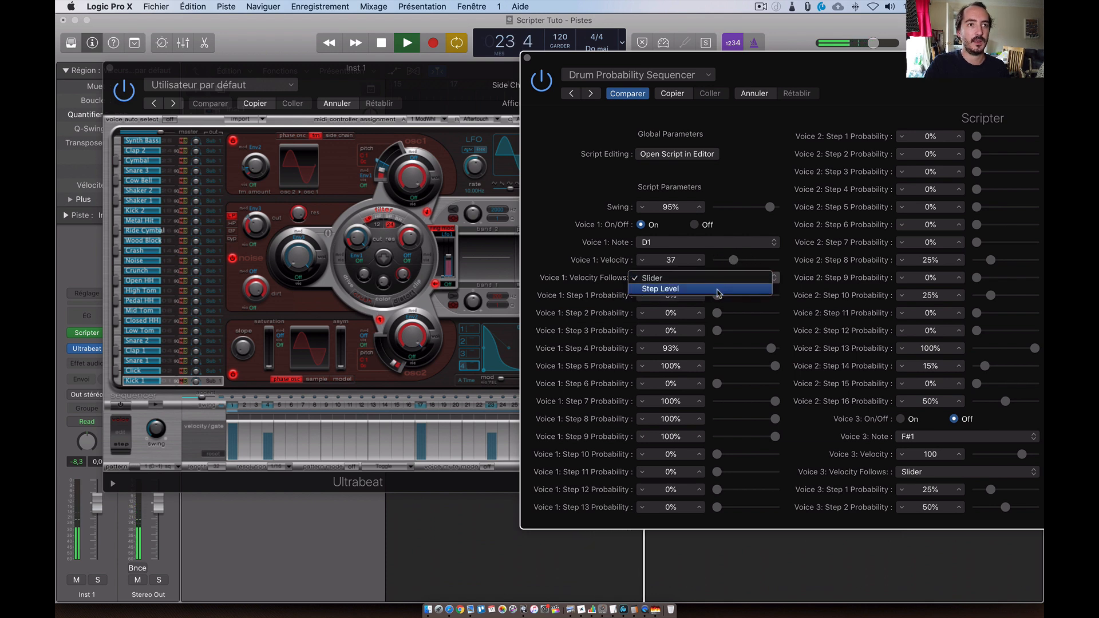
pyautogui.click(719, 288)
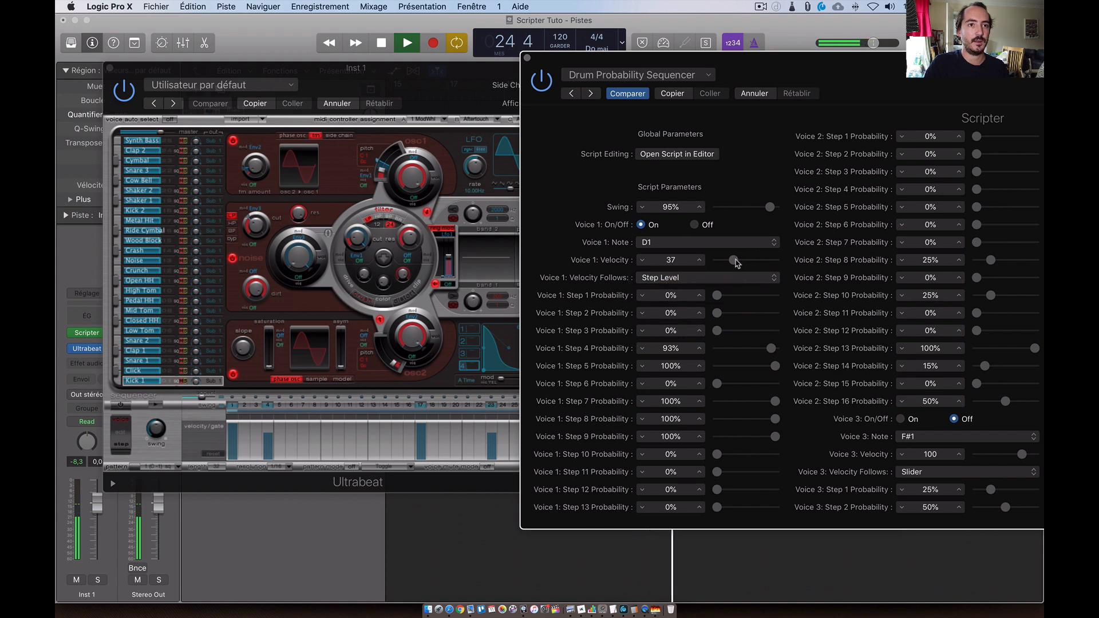
pyautogui.click(729, 279)
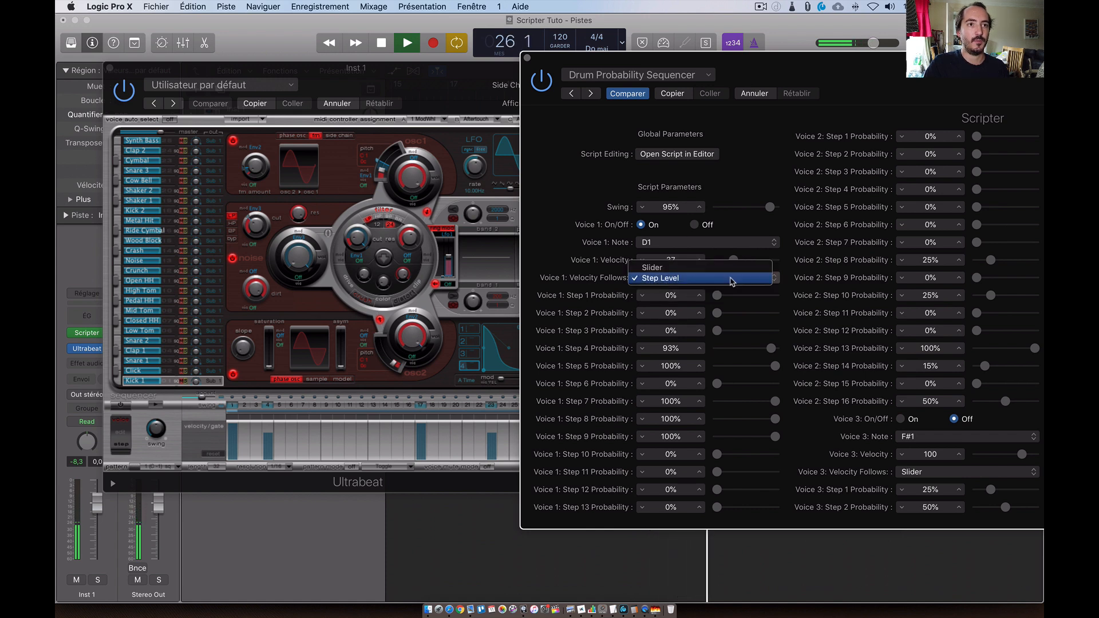
pyautogui.click(687, 268)
# - Lower the Voice 1 Step 7 probability to 42% and restart playback
pyautogui.moveTo(775, 403); pyautogui.dragTo(748, 403)
pyautogui.press('space')
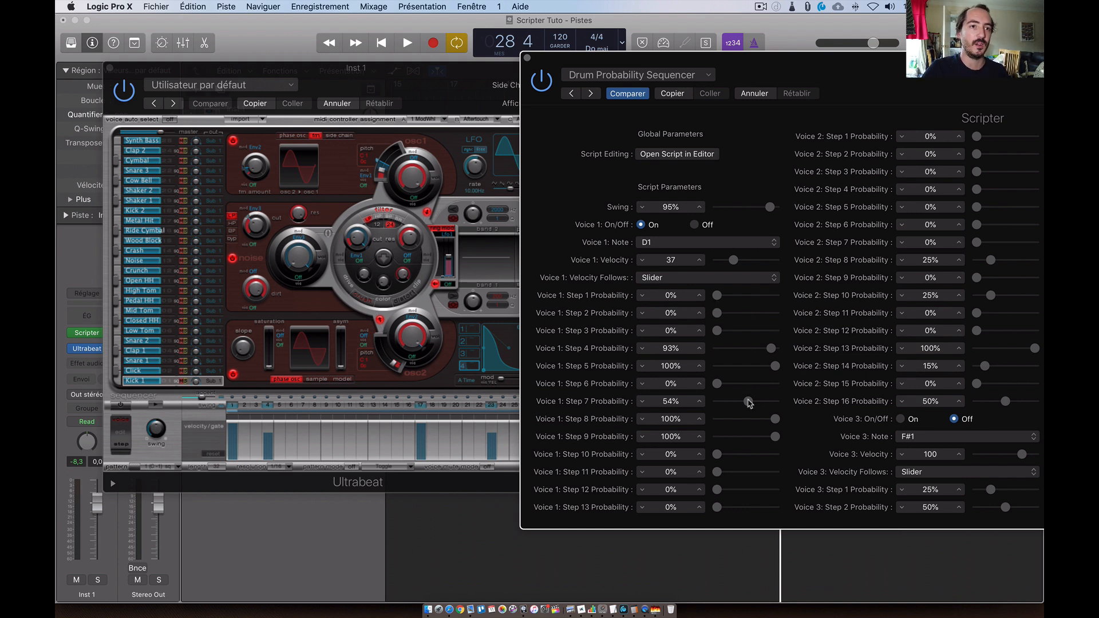
pyautogui.press('space')
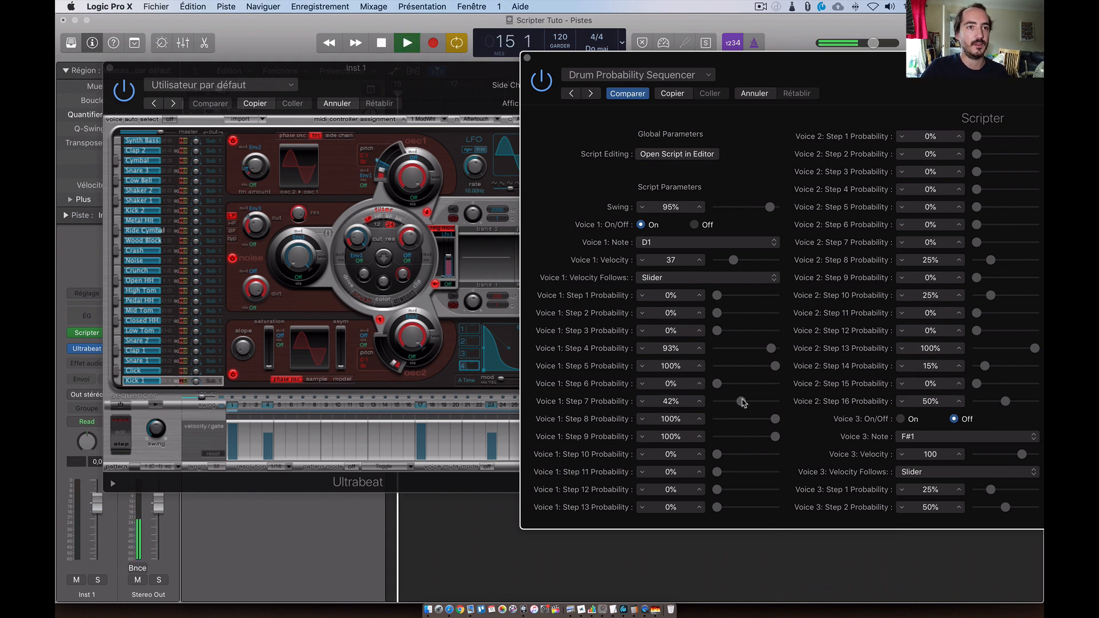
# - Set the Voice 1 Step 4, 5, 7, 8 and 9 probabilities to 0% and Step 1 to 40%, and stop playback
pyautogui.moveTo(775, 367); pyautogui.dragTo(691, 367)
pyautogui.moveTo(775, 420); pyautogui.dragTo(657, 438)
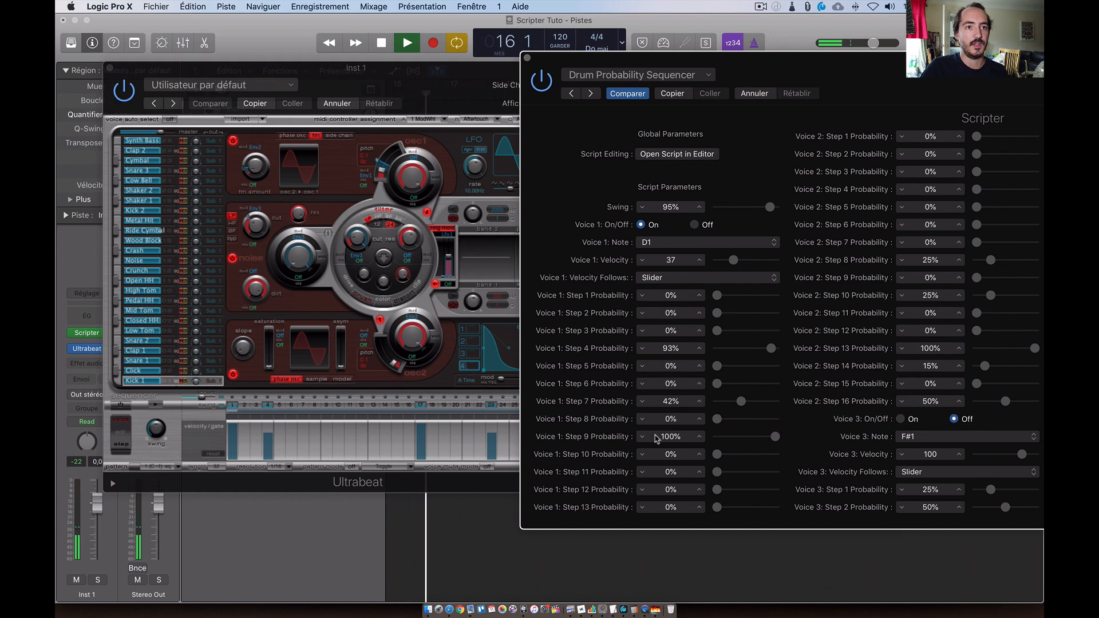
pyautogui.moveTo(775, 438); pyautogui.dragTo(669, 437)
pyautogui.press('space')
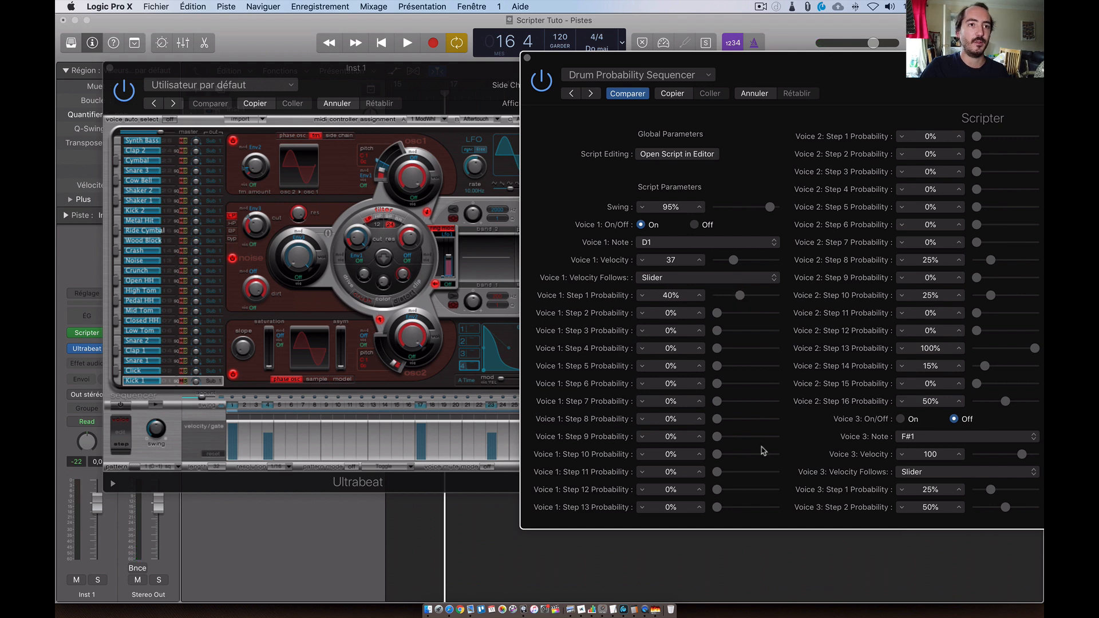
# - Play the pattern, raise the Voice 1 velocity to 71, stop playback and set the Step 1 probability to 85%
pyautogui.press('space')
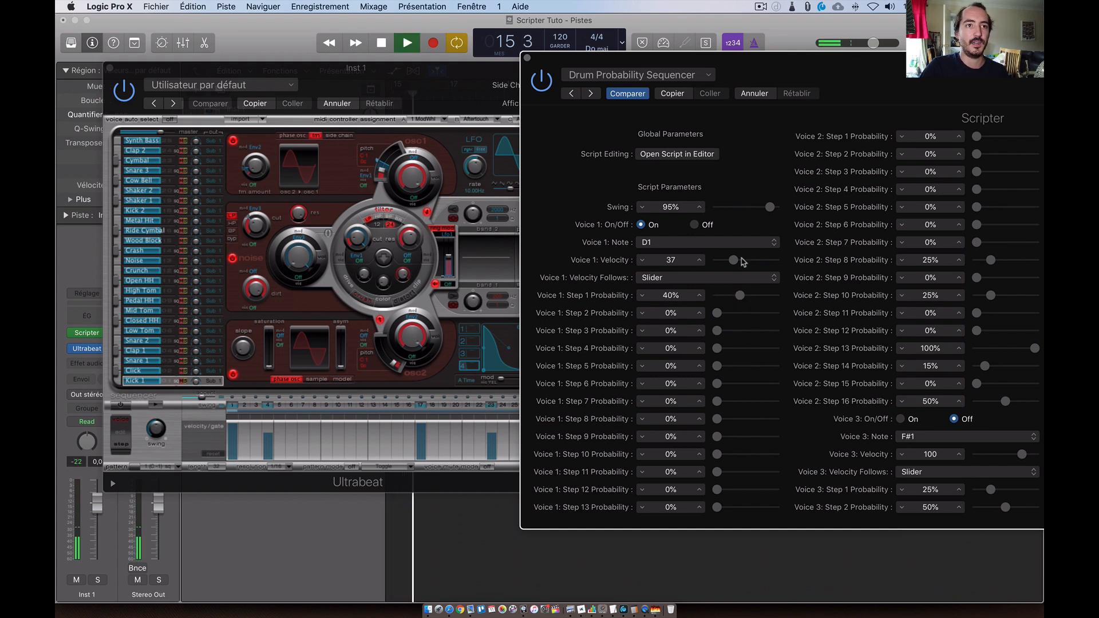
pyautogui.moveTo(735, 261); pyautogui.dragTo(749, 261)
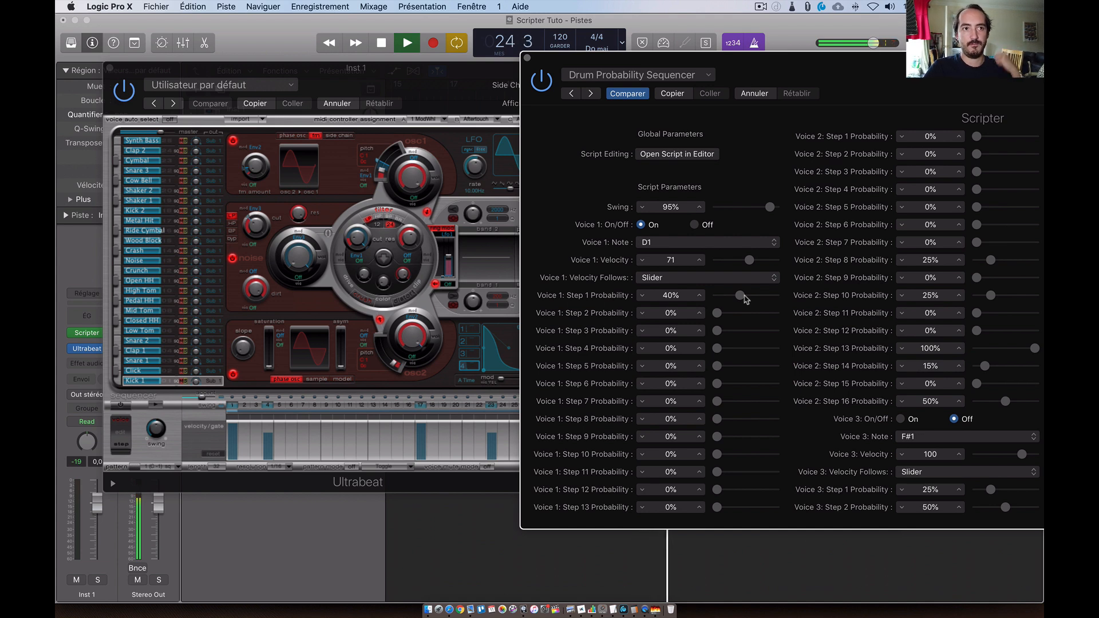
pyautogui.press('space')
pyautogui.moveTo(743, 298); pyautogui.dragTo(747, 299)
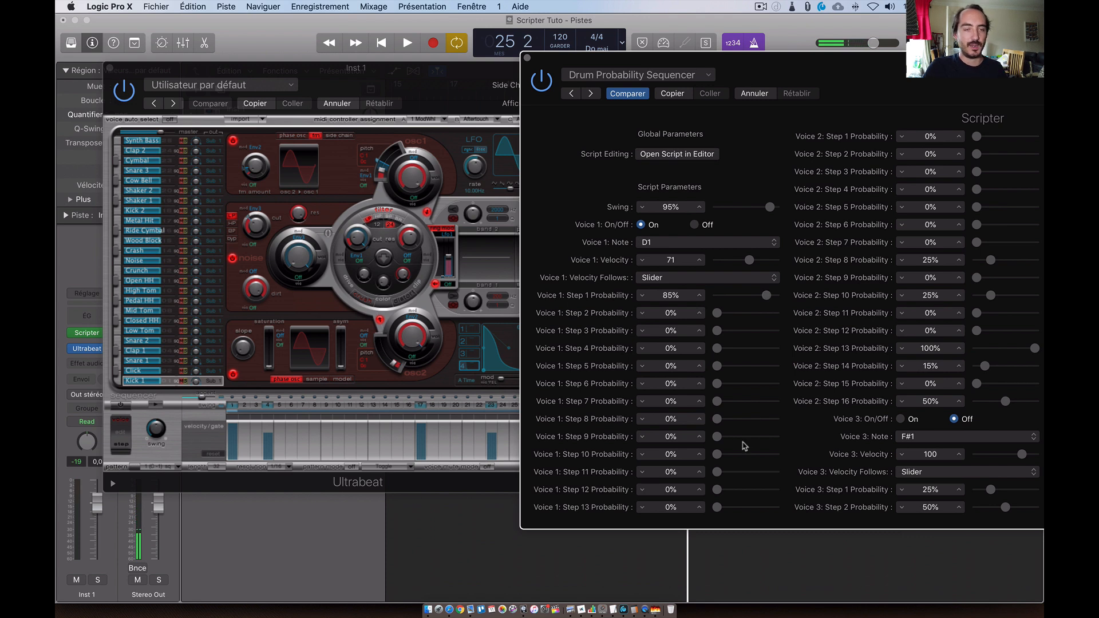
# - Play the pattern, stop it, and set the Voice 1 Step 6 to 10 probabilities to 58%, 66%, 75%, 83% and 93%
pyautogui.press('space')
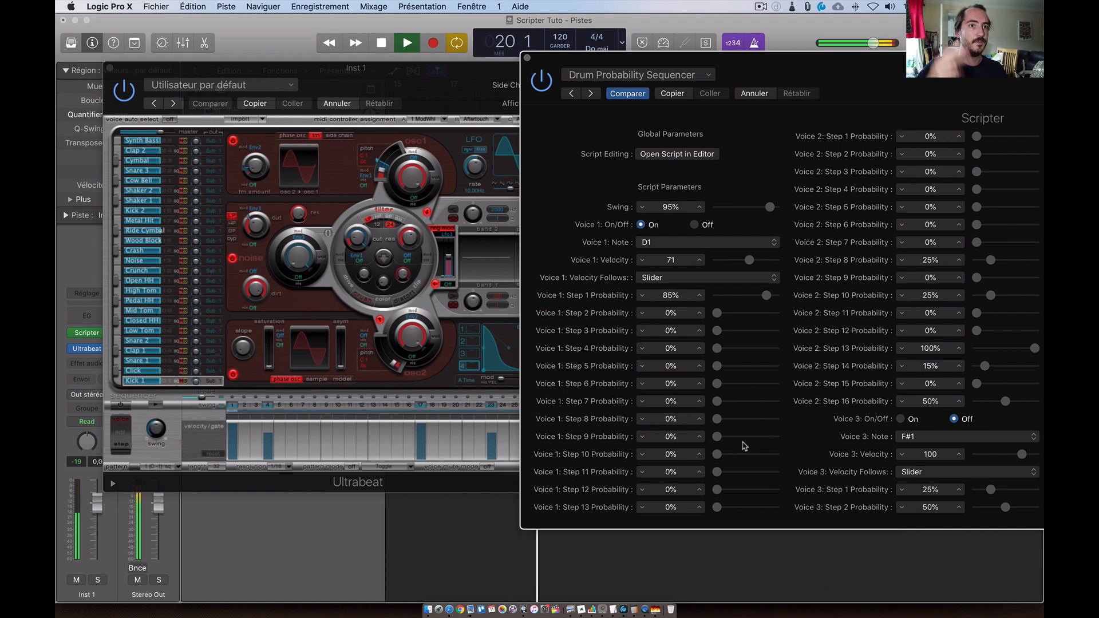
pyautogui.press('space')
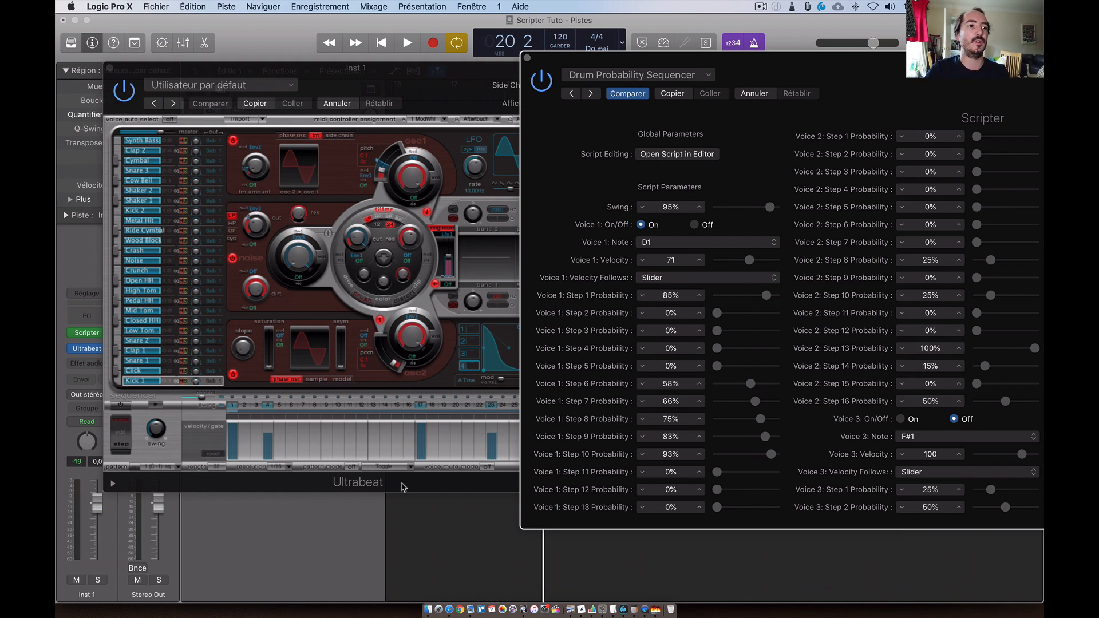
# - Reposition and narrow the Scripter window, turn Voice 2 on with note E1 and set its Step 1 probability to 100%
pyautogui.moveTo(850, 85); pyautogui.dragTo(451, 91)
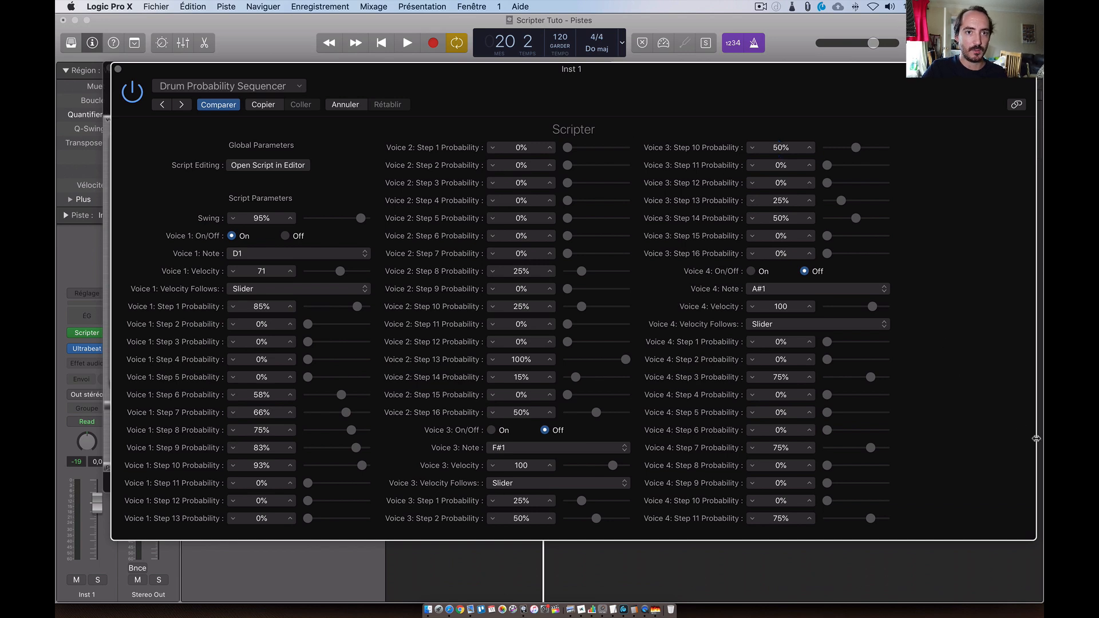
pyautogui.moveTo(1028, 436); pyautogui.dragTo(859, 425)
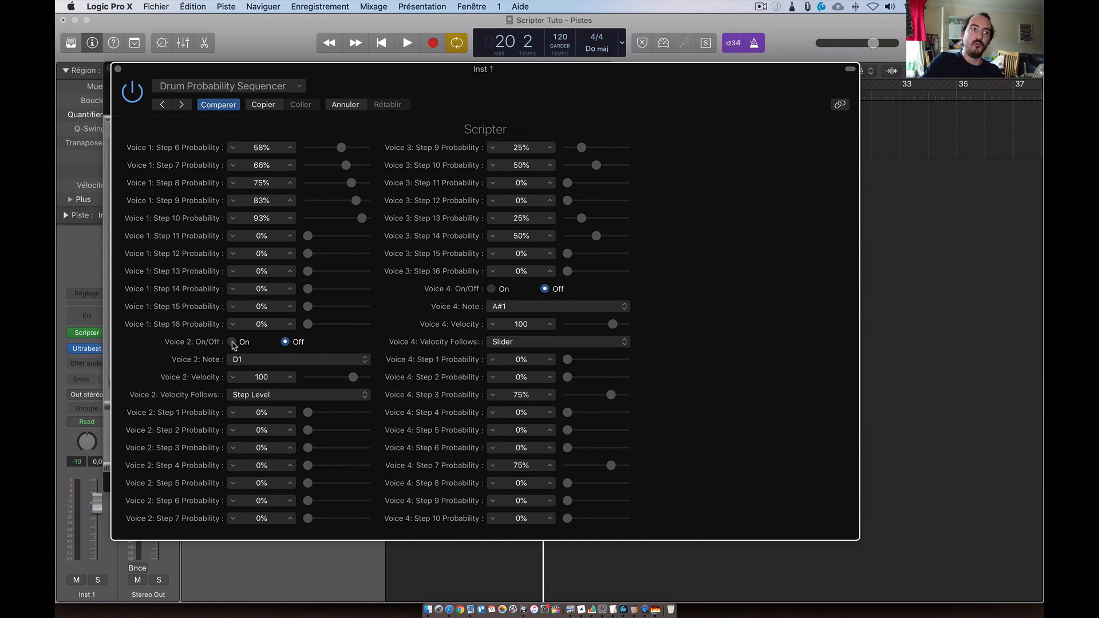
pyautogui.click(258, 360)
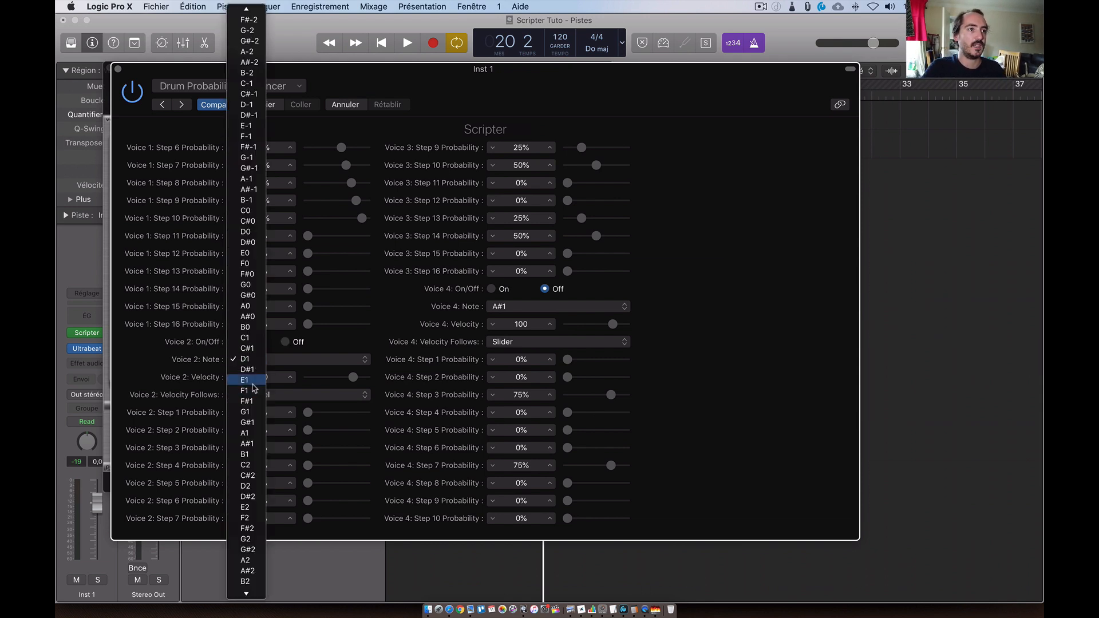
pyautogui.click(246, 380)
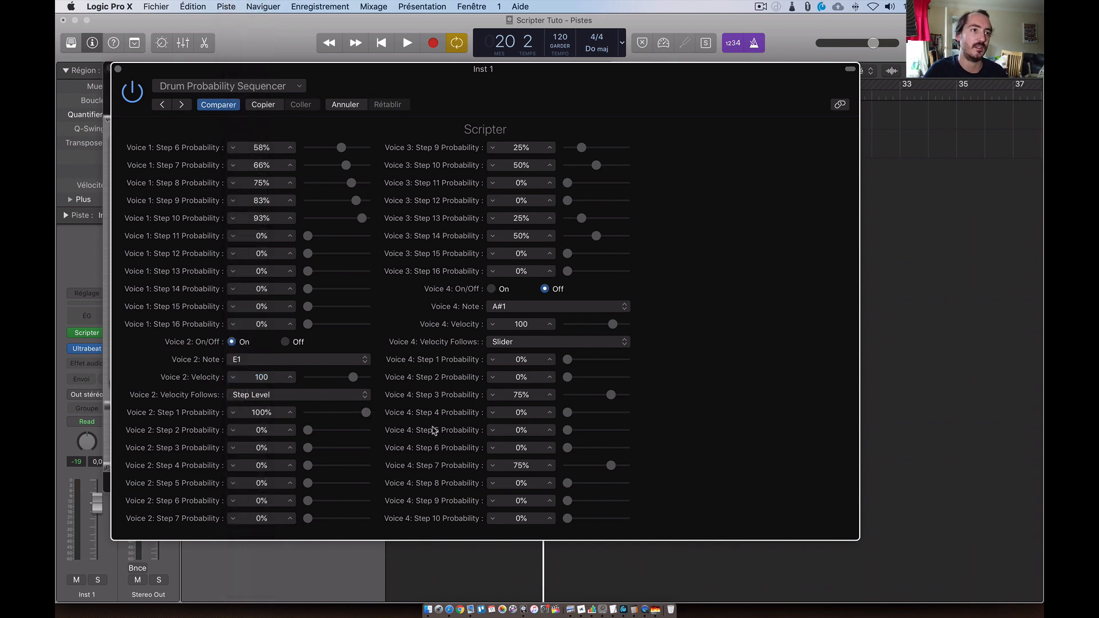
# - During playback, set the Voice 2 note to A1 and its Step 1, 3 and 4 probabilities to 0%, 75% and 72%
pyautogui.press('space')
pyautogui.moveTo(366, 413); pyautogui.dragTo(366, 447)
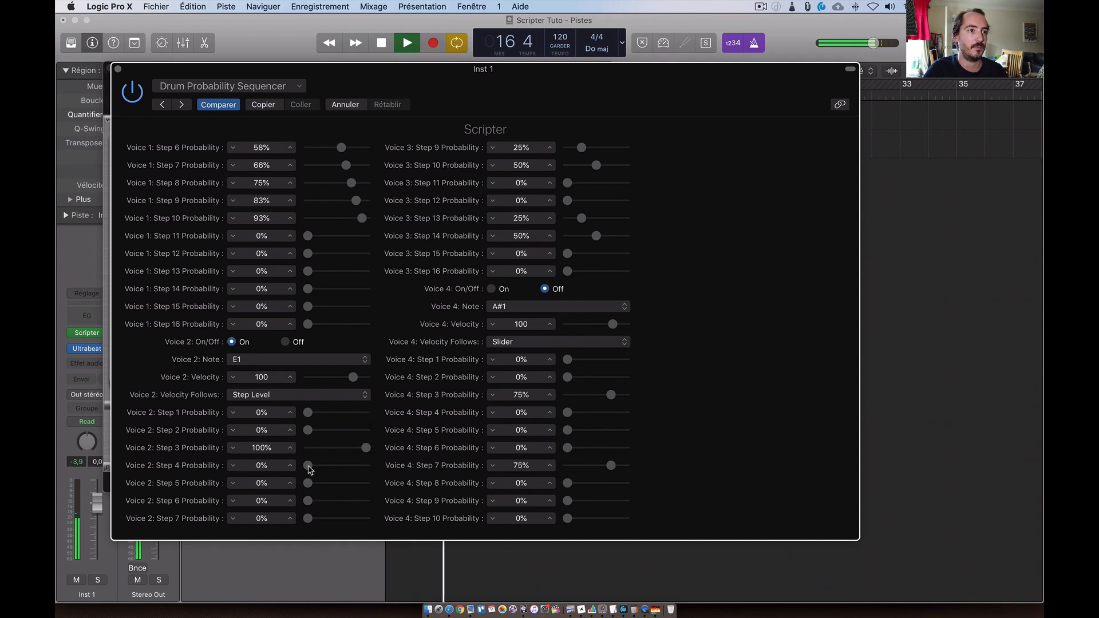
pyautogui.click(300, 361)
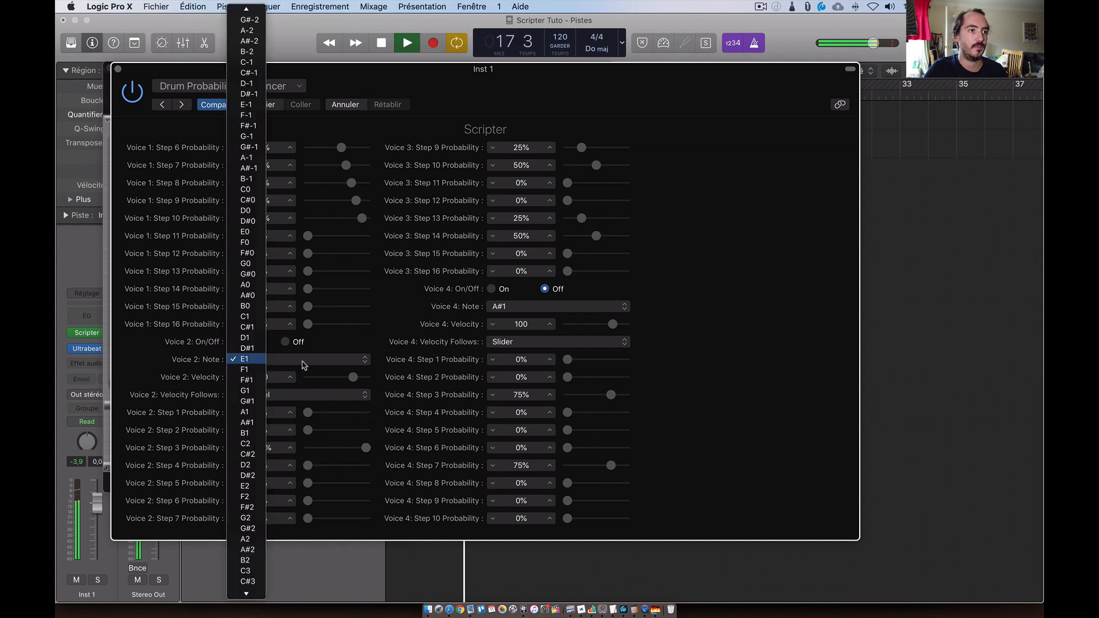
pyautogui.click(257, 413)
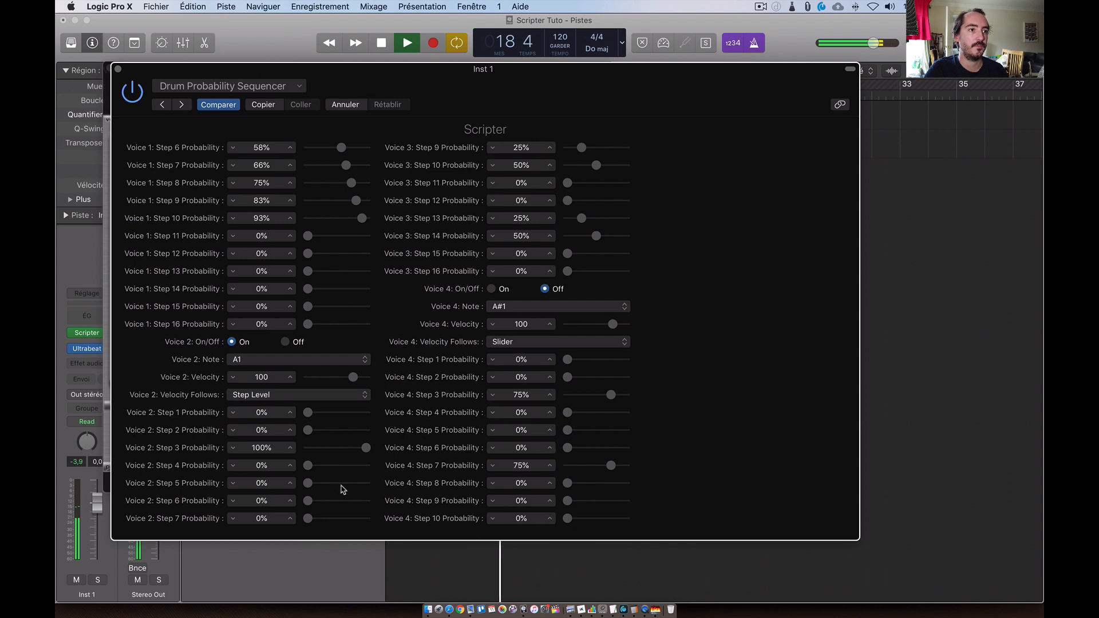
pyautogui.moveTo(307, 465); pyautogui.dragTo(351, 447)
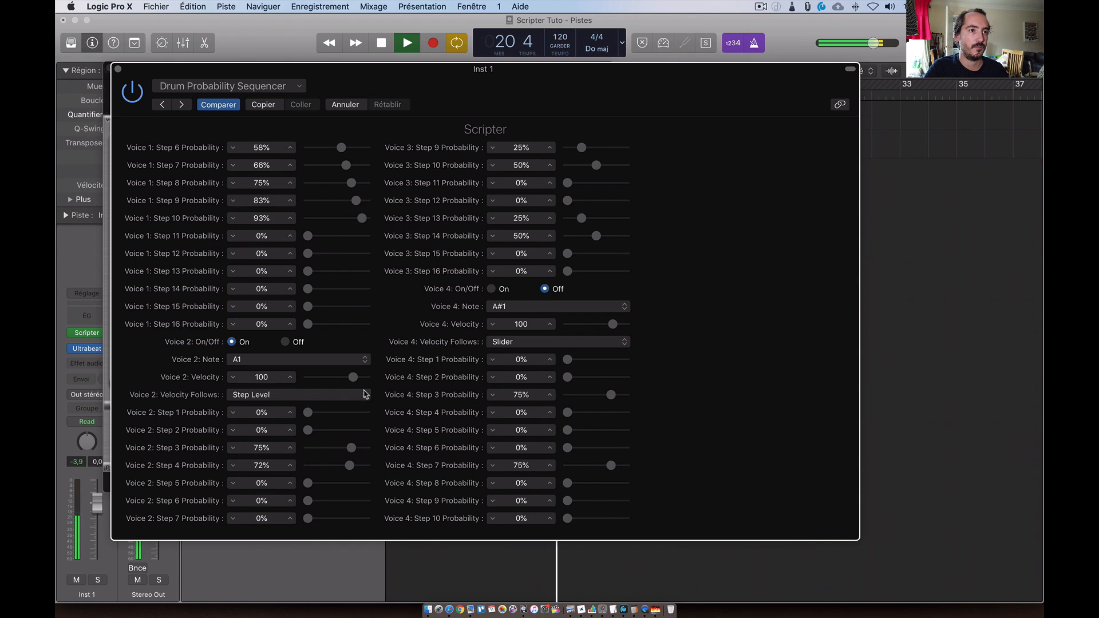
# - Set the Voice 2 velocity to 68 with Velocity Follows on Slider, and its Step 5 and 6 probabilities to 26% and 95%
pyautogui.moveTo(353, 377); pyautogui.dragTo(338, 378)
pyautogui.click(338, 395)
pyautogui.click(320, 388)
pyautogui.moveTo(308, 483); pyautogui.dragTo(362, 502)
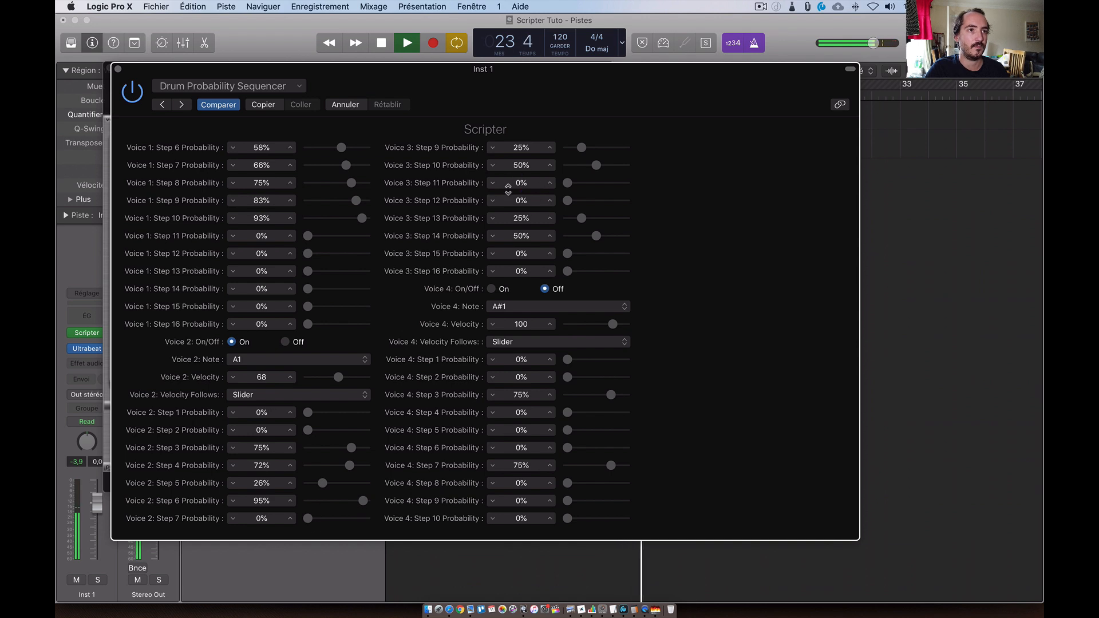
# - Turn Voice 4 on with note G2 and set its Step 6 probability to 100%
pyautogui.click(535, 312)
pyautogui.click(547, 342)
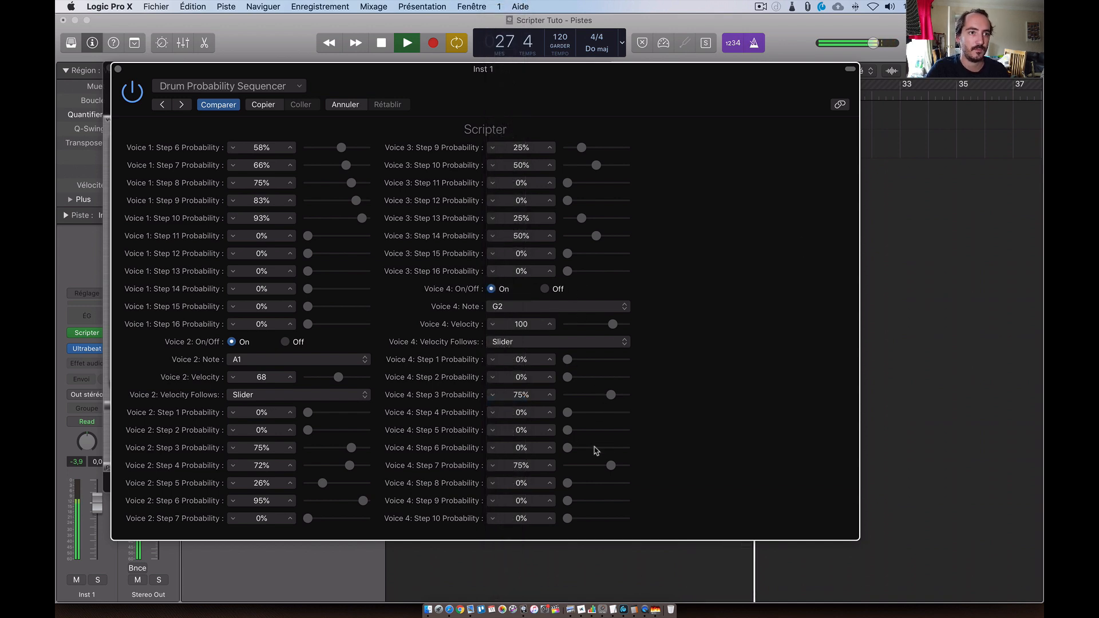
pyautogui.moveTo(567, 448); pyautogui.dragTo(628, 448)
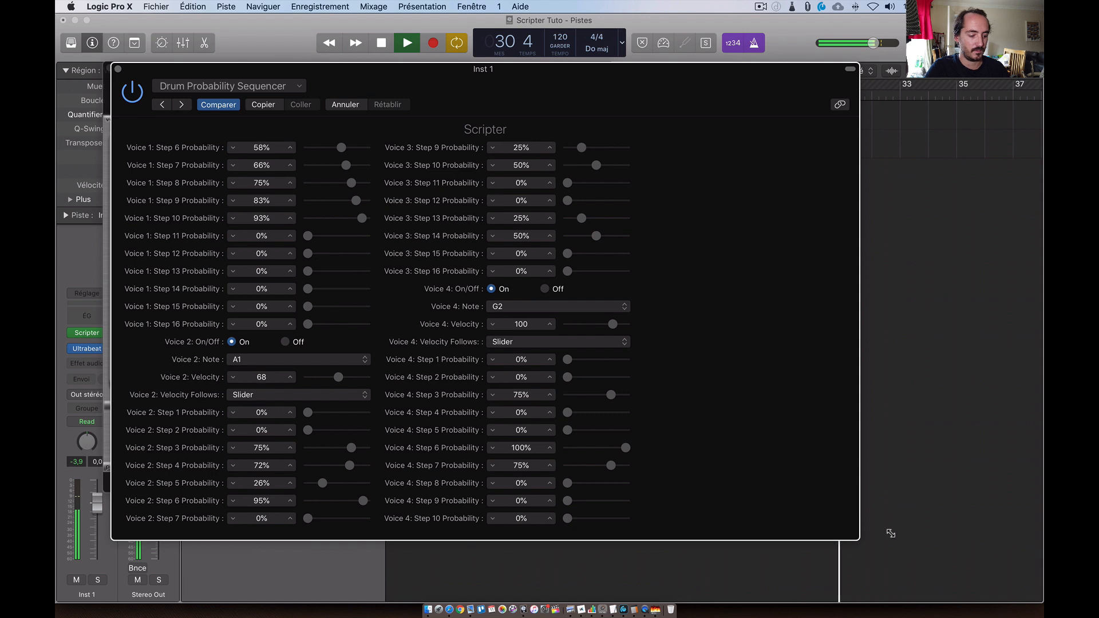
# - Widen the Scripter window and set the Voice 3 note to C1
pyautogui.moveTo(865, 534); pyautogui.dragTo(990, 533)
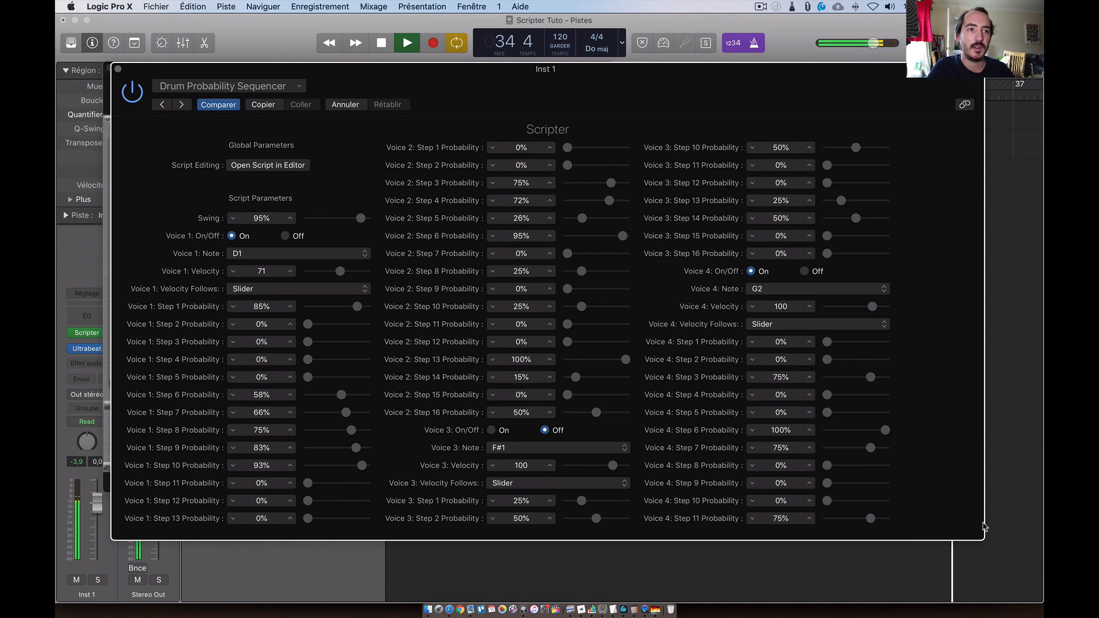
pyautogui.click(501, 447)
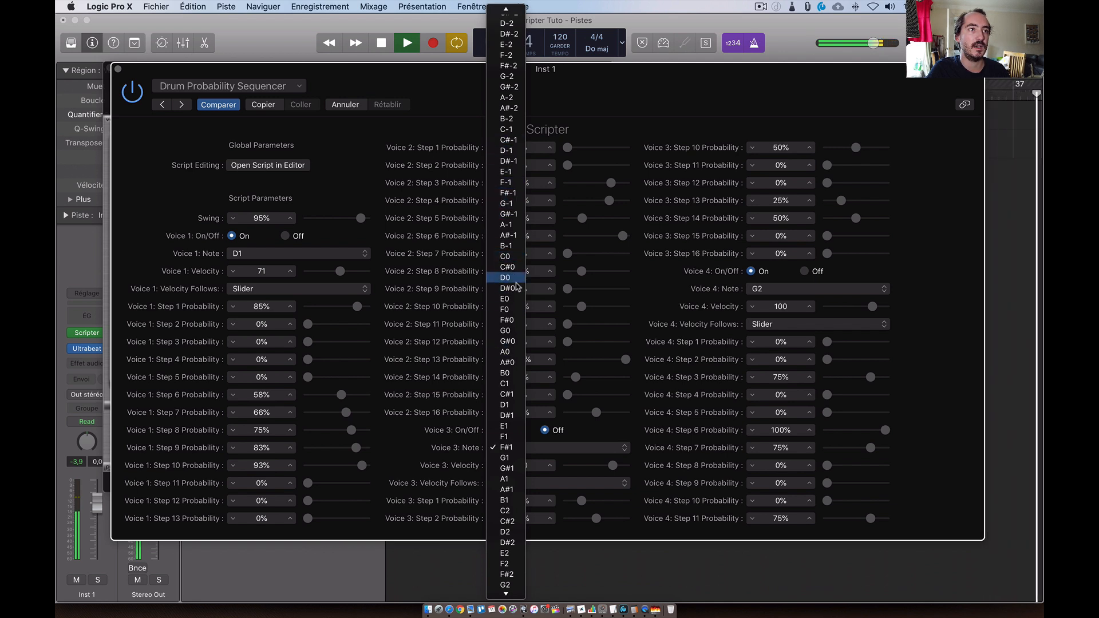
pyautogui.click(513, 384)
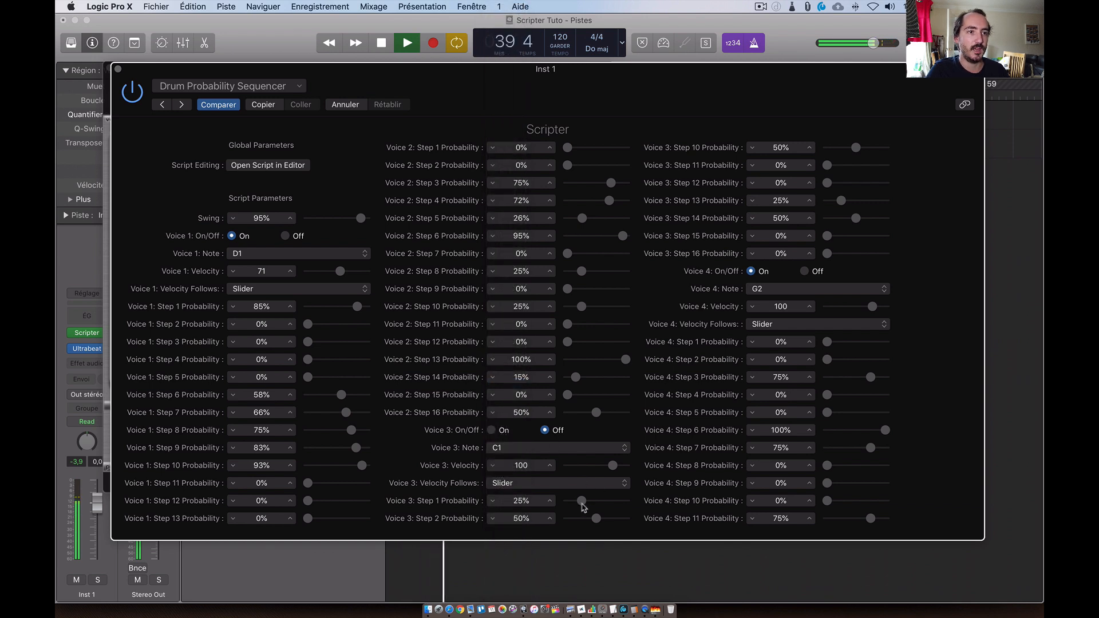
# - Turn Voice 3 on and set its Step 1 and 12 probabilities to 100% and Steps 2, 13 and 14 to 0%
pyautogui.moveTo(582, 501); pyautogui.dragTo(521, 523)
pyautogui.click(491, 430)
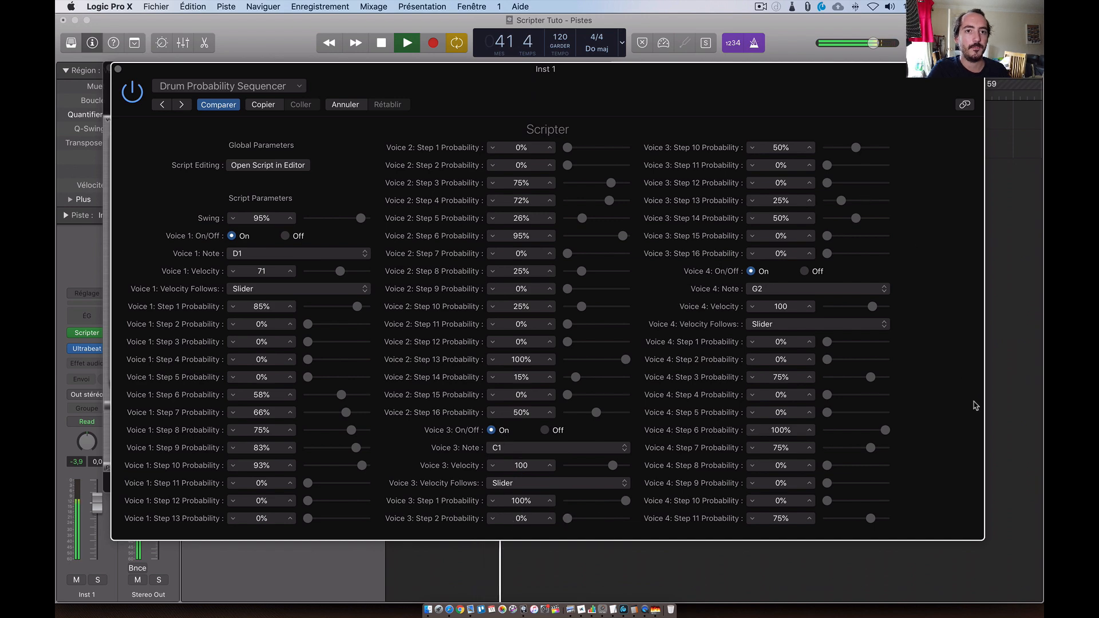
pyautogui.moveTo(971, 404); pyautogui.dragTo(686, 410)
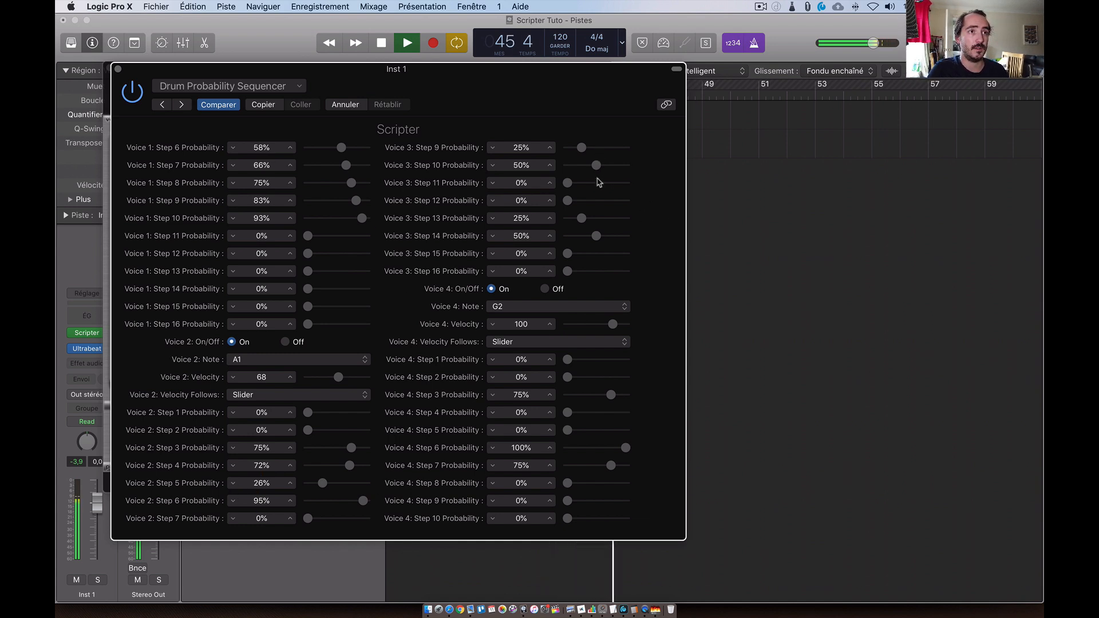
pyautogui.moveTo(573, 201); pyautogui.dragTo(643, 204)
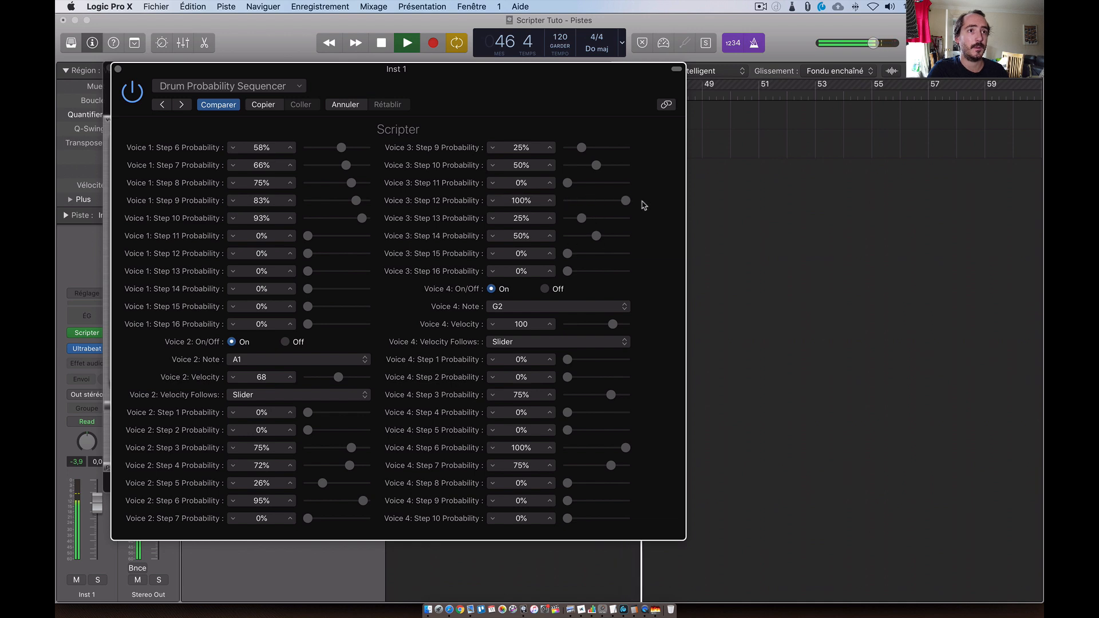
pyautogui.moveTo(581, 218); pyautogui.dragTo(564, 237)
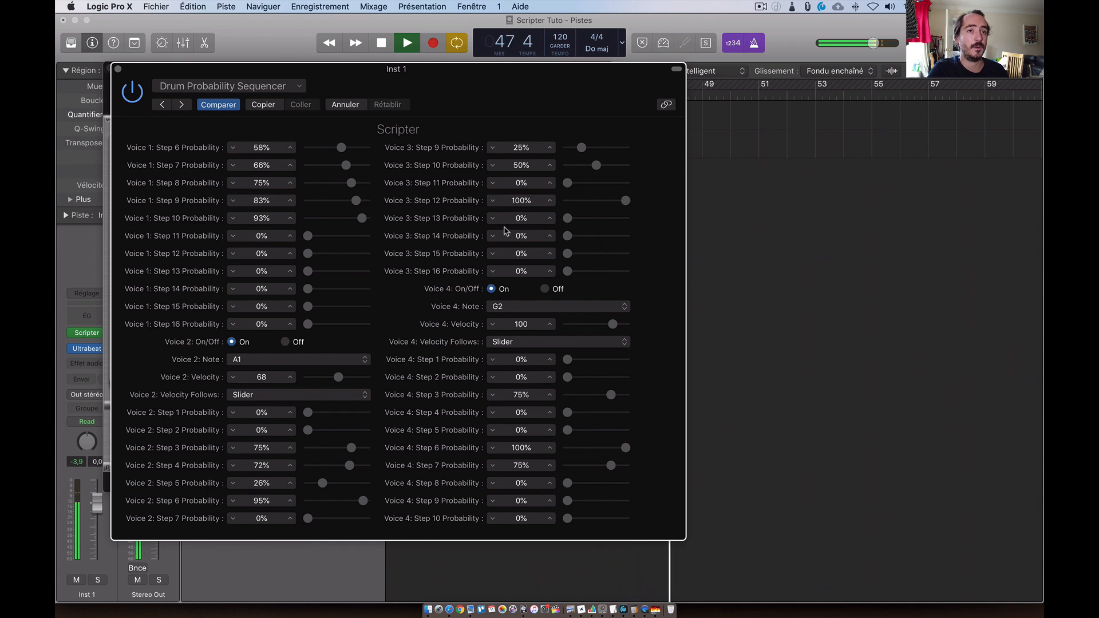
# - Set the Voice 3 Step 10 probability to 0% and resize the Scripter window
pyautogui.moveTo(686, 312); pyautogui.dragTo(922, 311)
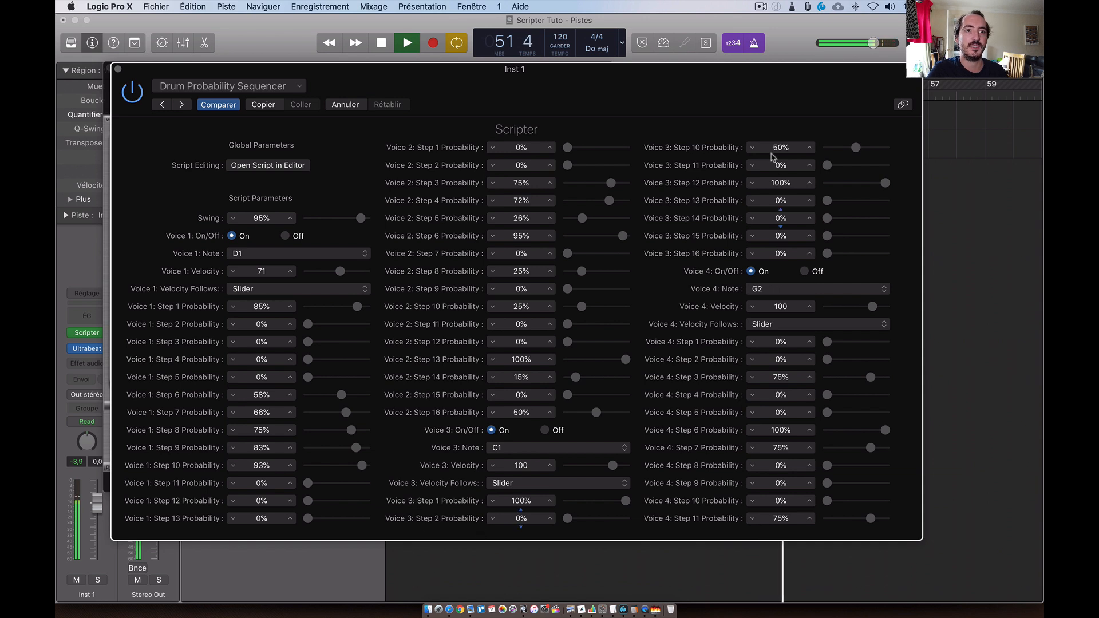
pyautogui.moveTo(855, 147); pyautogui.dragTo(787, 169)
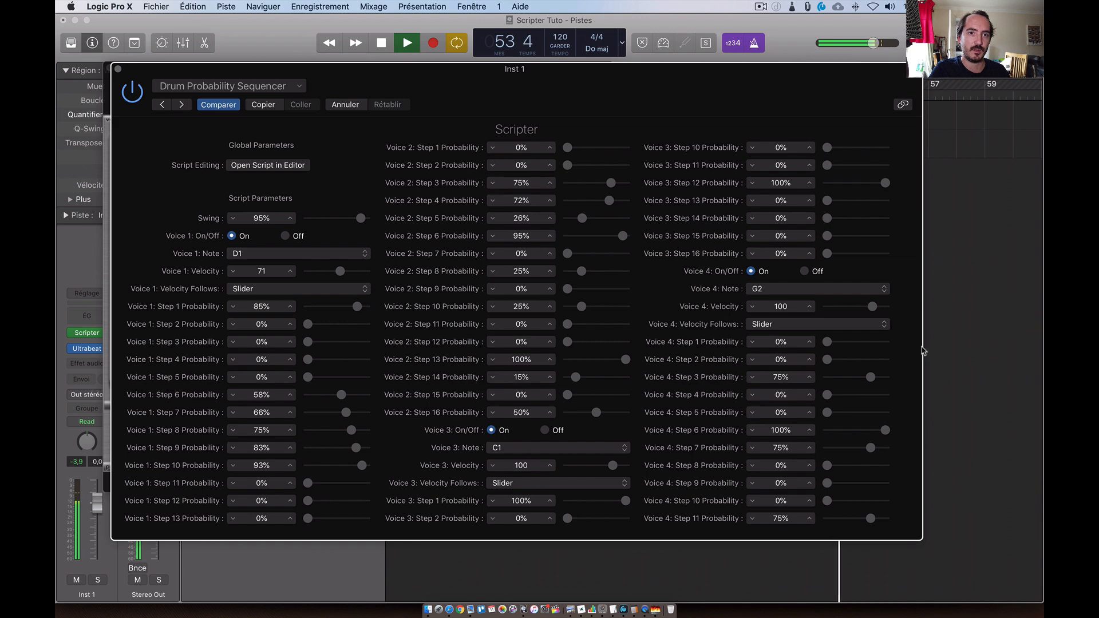
pyautogui.moveTo(921, 538); pyautogui.dragTo(750, 502)
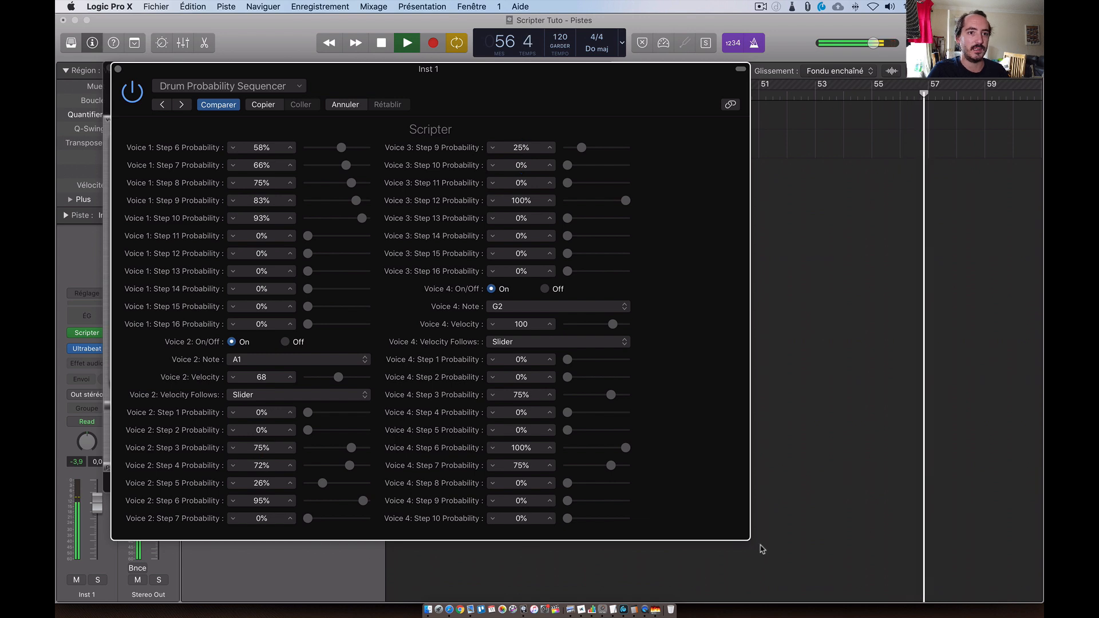
pyautogui.moveTo(748, 539); pyautogui.dragTo(1016, 555)
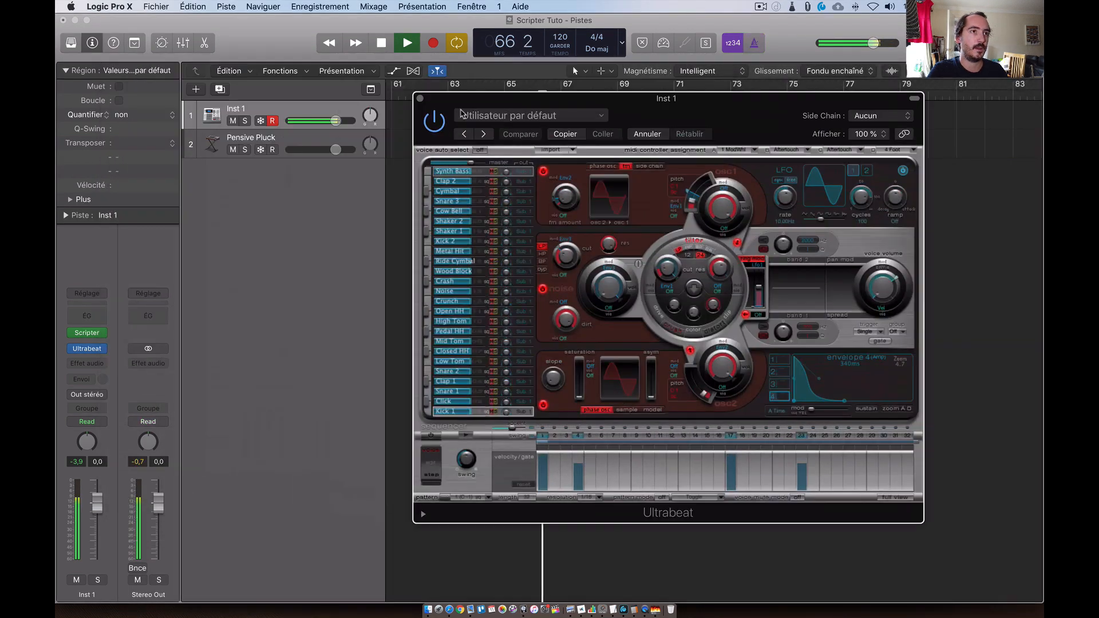
# - Stop playback, return the playhead to the project start and move the Ultrabeat window clear of the tracks
pyautogui.press('space')
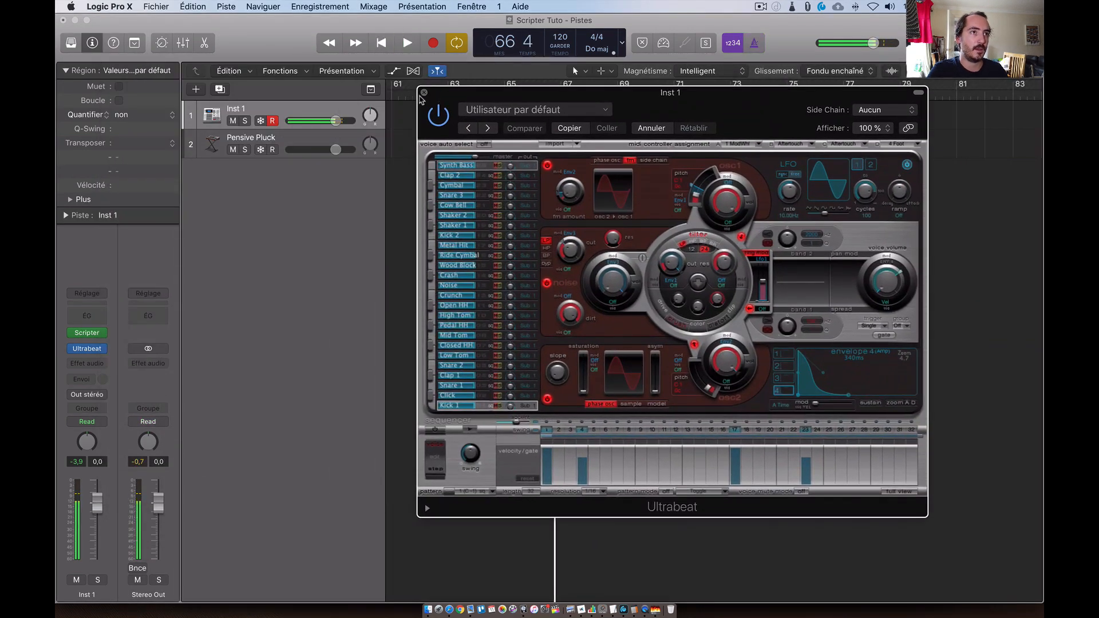
pyautogui.press('Return')
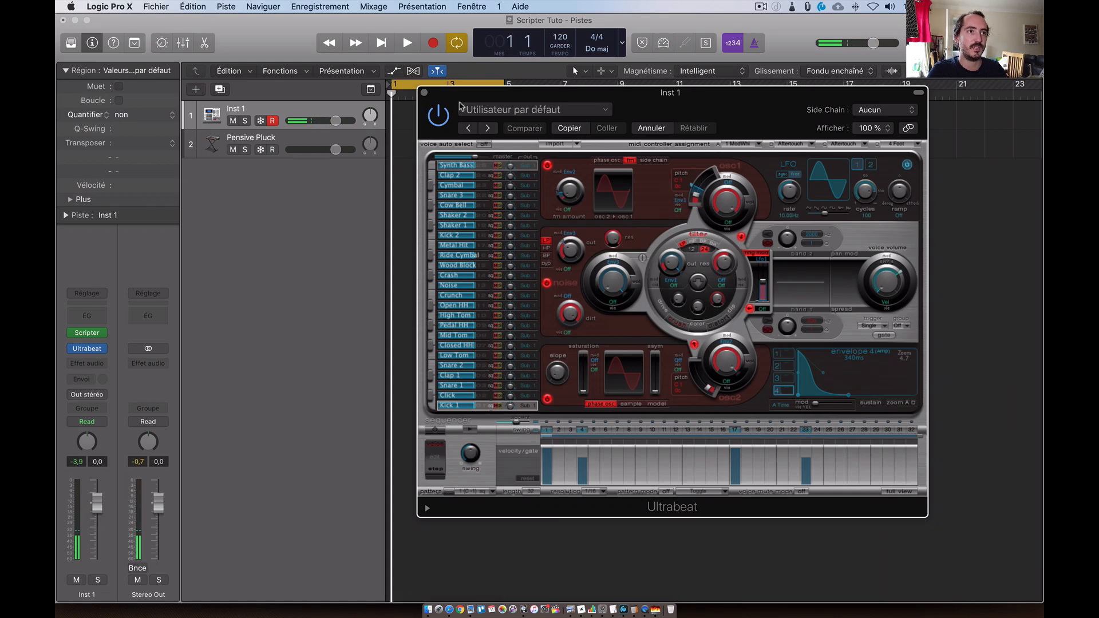
pyautogui.press('space')
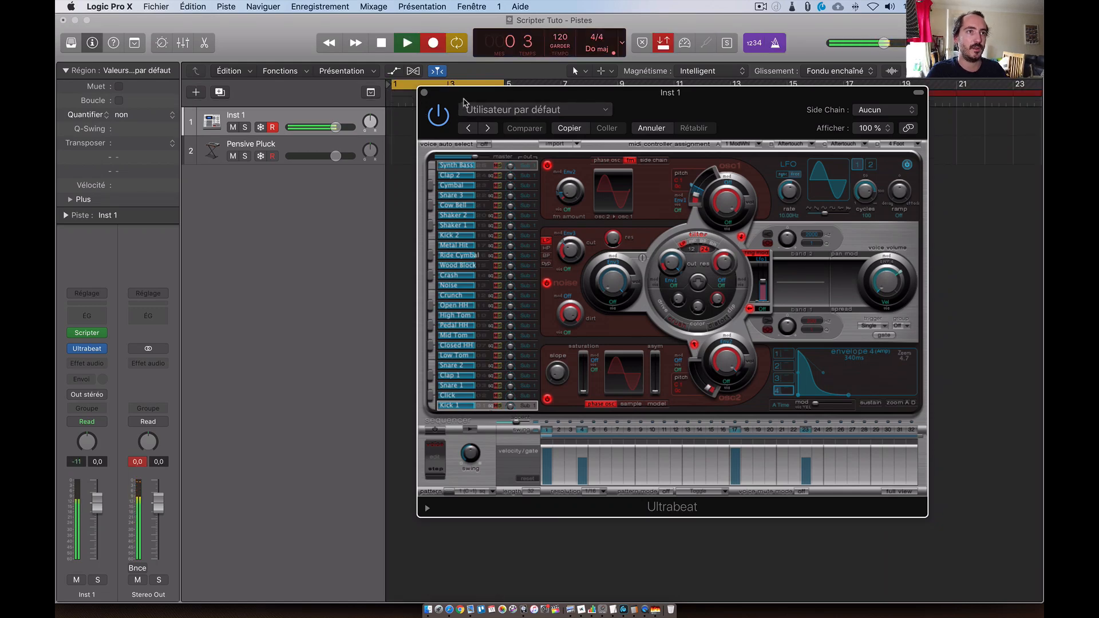
pyautogui.moveTo(469, 101); pyautogui.dragTo(518, 387)
pyautogui.moveTo(789, 97); pyautogui.dragTo(383, 135)
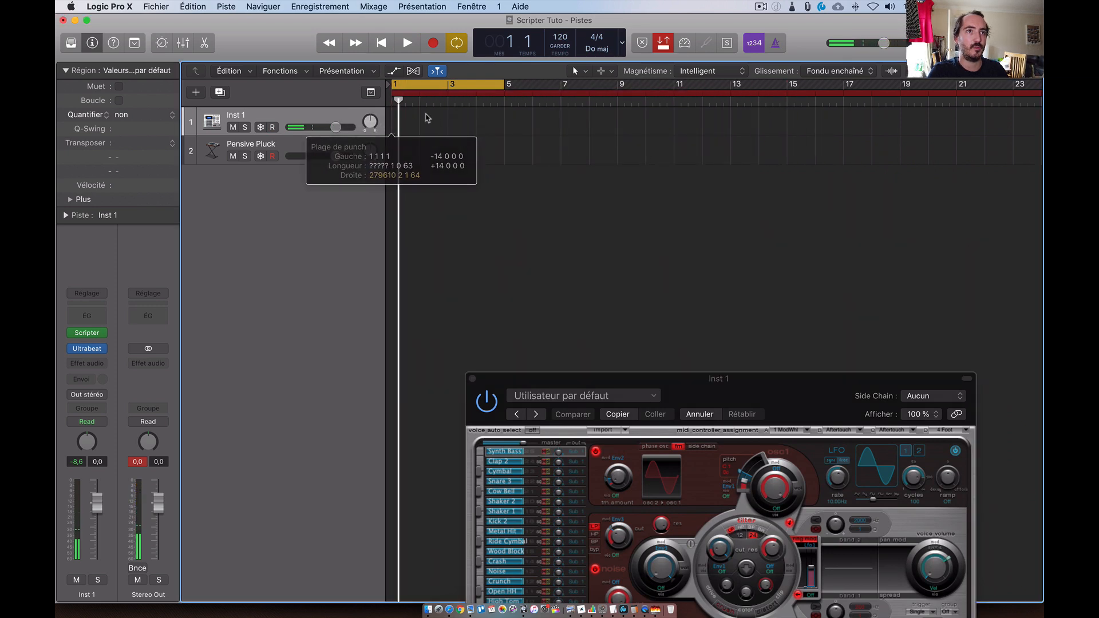
# - Turn off Autopunch and try to record the Inst 1 track from bar 1
pyautogui.click(662, 42)
pyautogui.press('r')
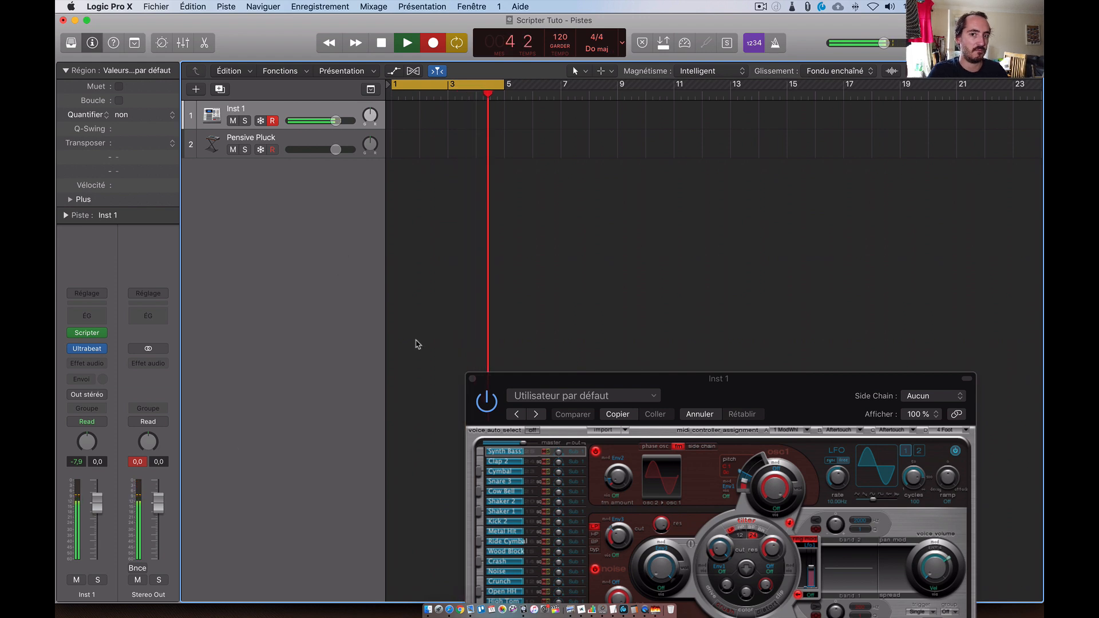
pyautogui.press('space')
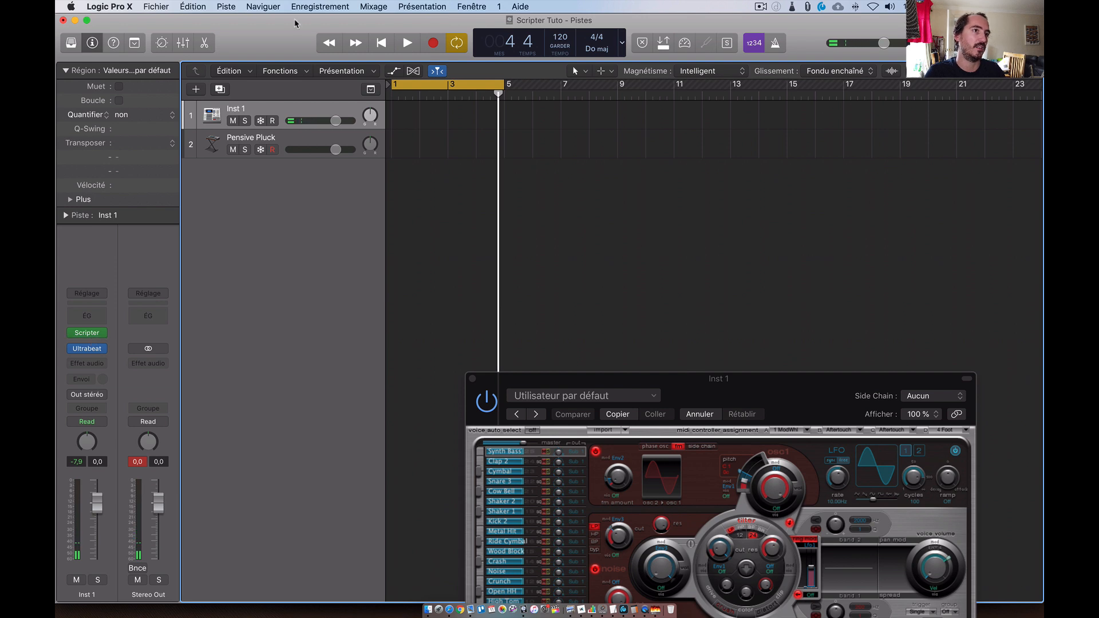
# - Open the Inst 1 track's Scripter in a wide window, set the Voice 3 note to C#1 and start playback
pyautogui.click(88, 334)
pyautogui.moveTo(344, 200); pyautogui.dragTo(358, 118)
pyautogui.moveTo(415, 205); pyautogui.dragTo(1042, 309)
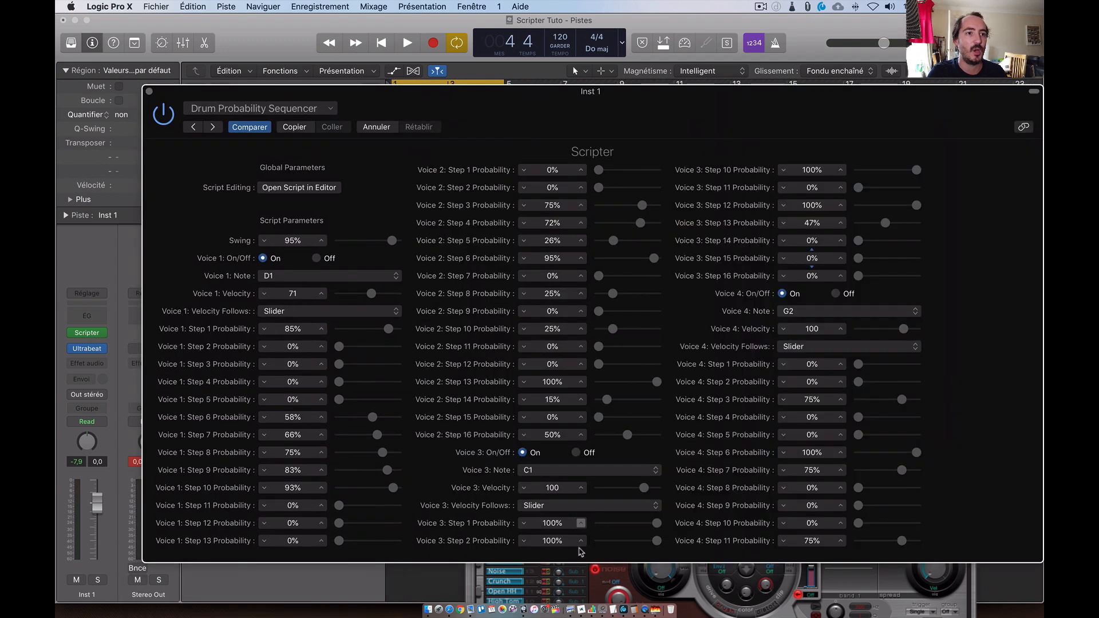
pyautogui.click(608, 474)
pyautogui.click(543, 482)
pyautogui.press('space')
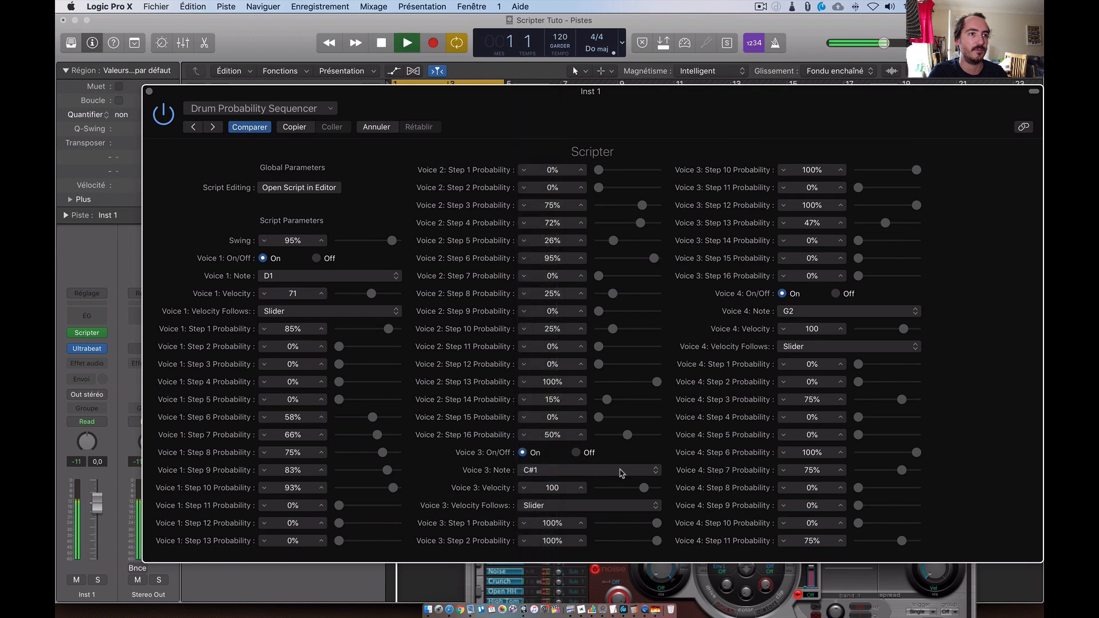
# - Set Voice 3 to velocity 77 and note C2, with Step 1, 2 and 11 probabilities at 43%, 7% and 44%
pyautogui.moveTo(657, 523); pyautogui.dragTo(624, 523)
pyautogui.moveTo(643, 488)
pyautogui.mouseDown()
pyautogui.moveTo(613, 491)
pyautogui.moveTo(637, 492)
pyautogui.mouseUp()
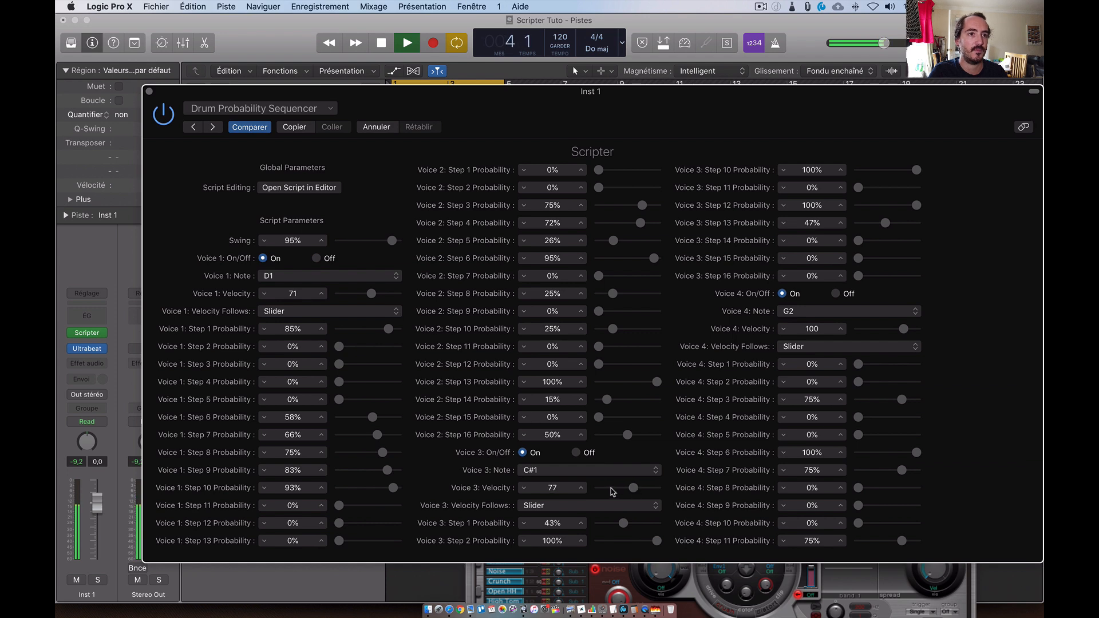
pyautogui.click(575, 470)
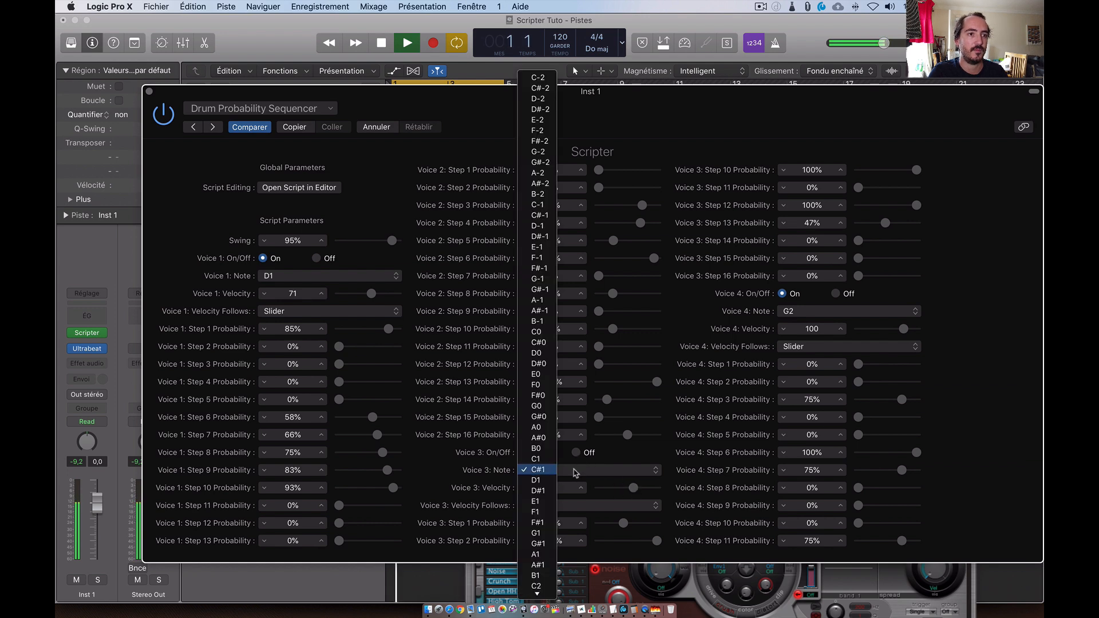
pyautogui.click(541, 560)
pyautogui.moveTo(657, 540); pyautogui.dragTo(603, 541)
pyautogui.moveTo(858, 187); pyautogui.dragTo(884, 187)
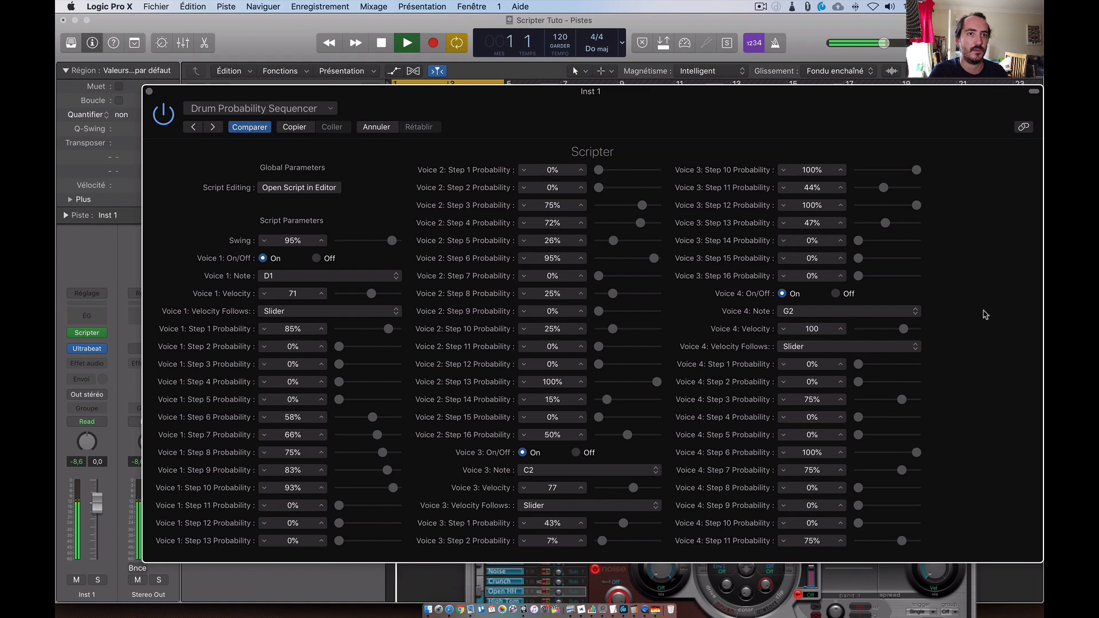
# - Narrow the Scripter window and set the Voice 3 Step 9 through 13 probabilities to 0%
pyautogui.moveTo(1039, 561); pyautogui.dragTo(826, 560)
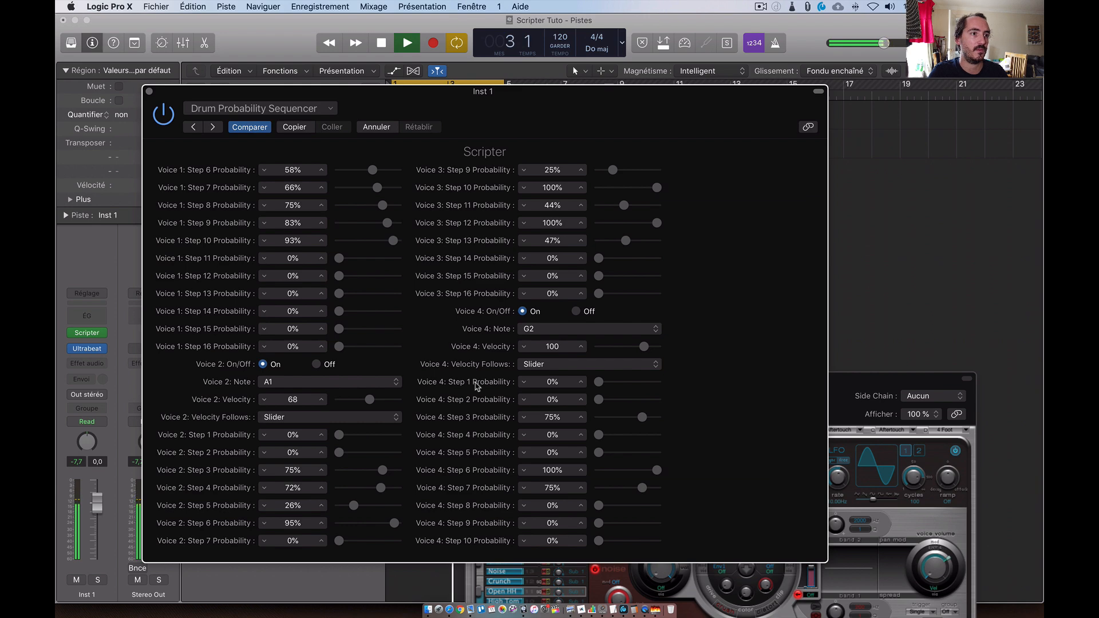
pyautogui.click(830, 564)
pyautogui.click(796, 207)
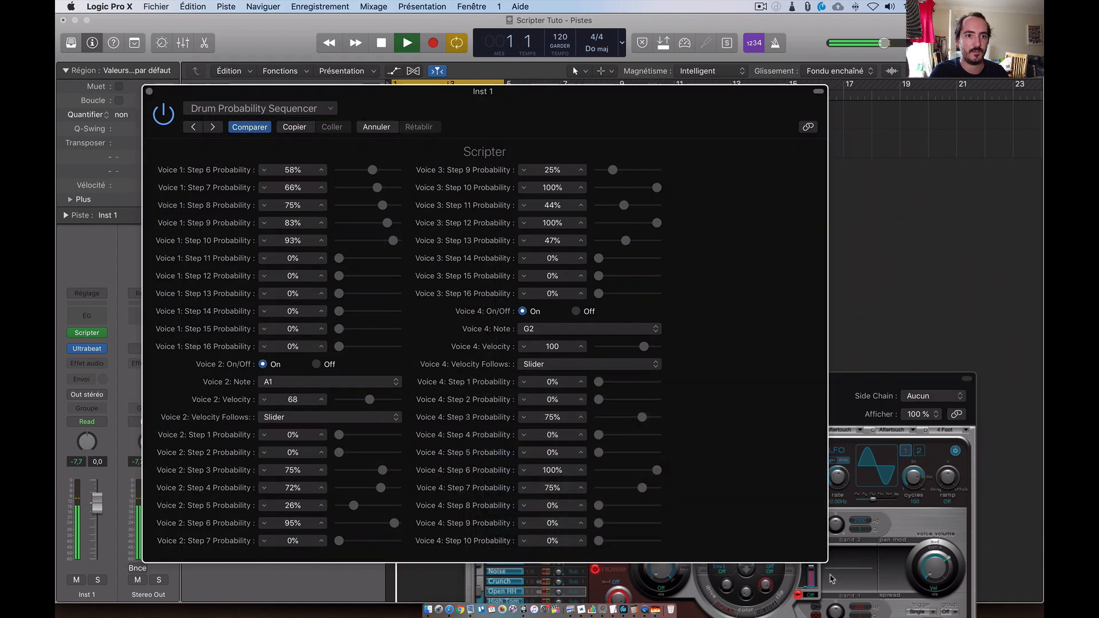
pyautogui.moveTo(825, 558); pyautogui.dragTo(591, 517)
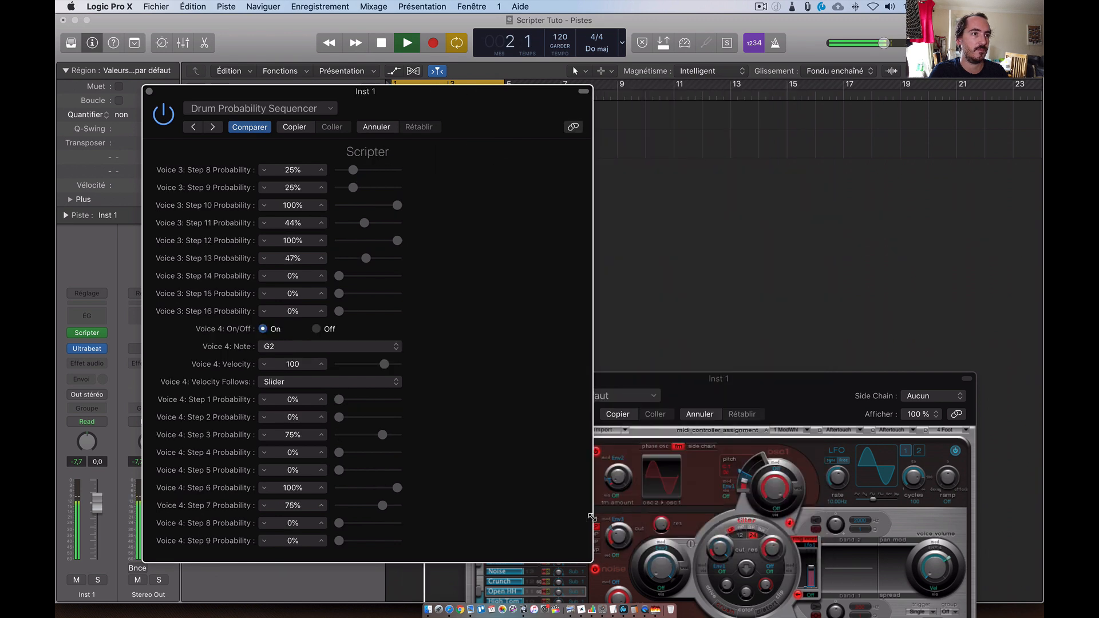
pyautogui.moveTo(364, 223); pyautogui.dragTo(339, 224)
pyautogui.moveTo(397, 205); pyautogui.dragTo(339, 205)
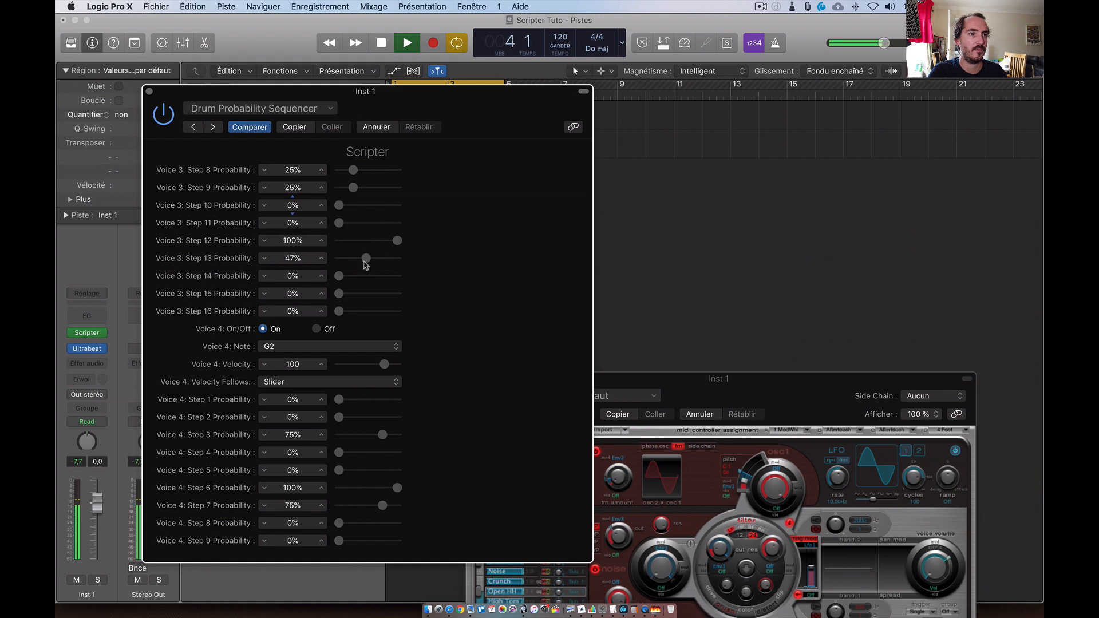
pyautogui.moveTo(399, 243); pyautogui.dragTo(321, 243)
pyautogui.moveTo(355, 187); pyautogui.dragTo(339, 187)
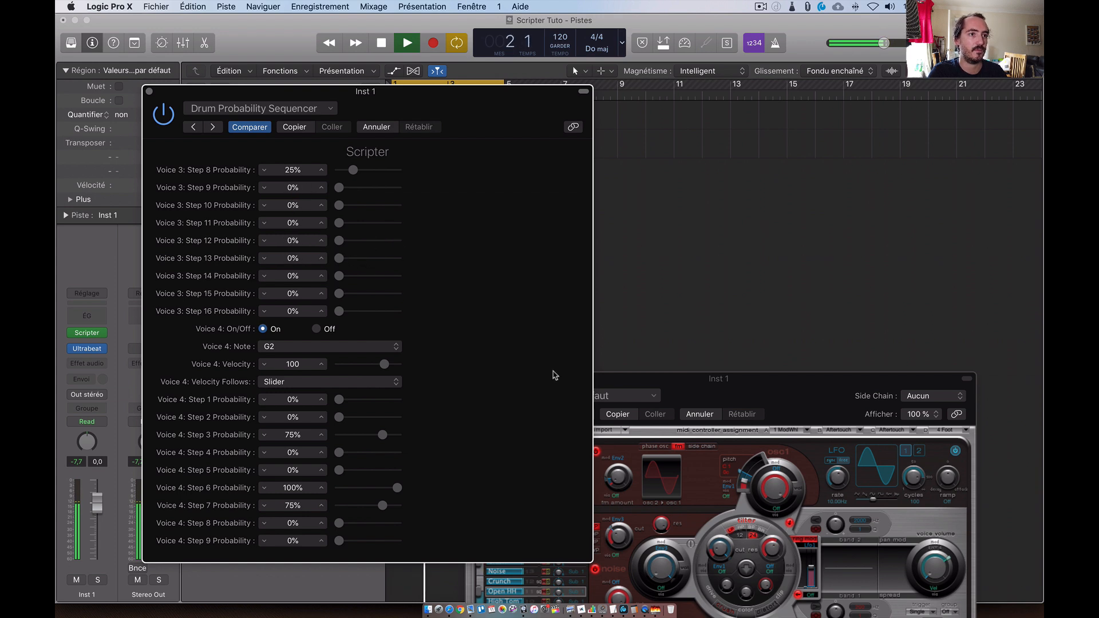
# - Bring the Ultrabeat window forward, pause playback to select the Noise sound, and resume playback
pyautogui.moveTo(595, 346); pyautogui.dragTo(864, 195)
pyautogui.click(906, 382)
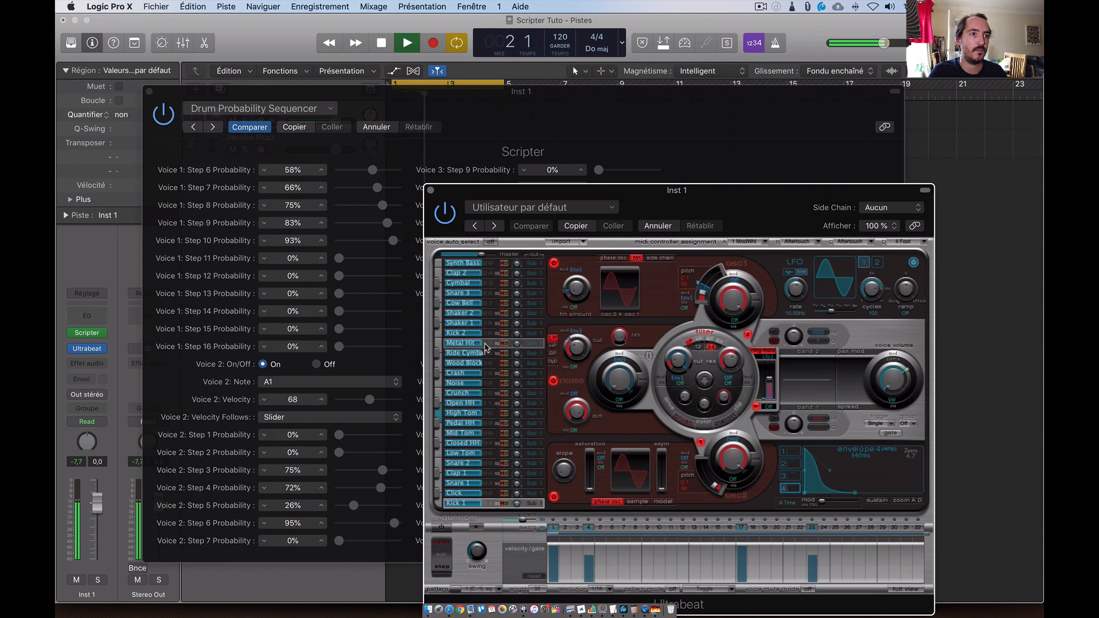
pyautogui.press('space')
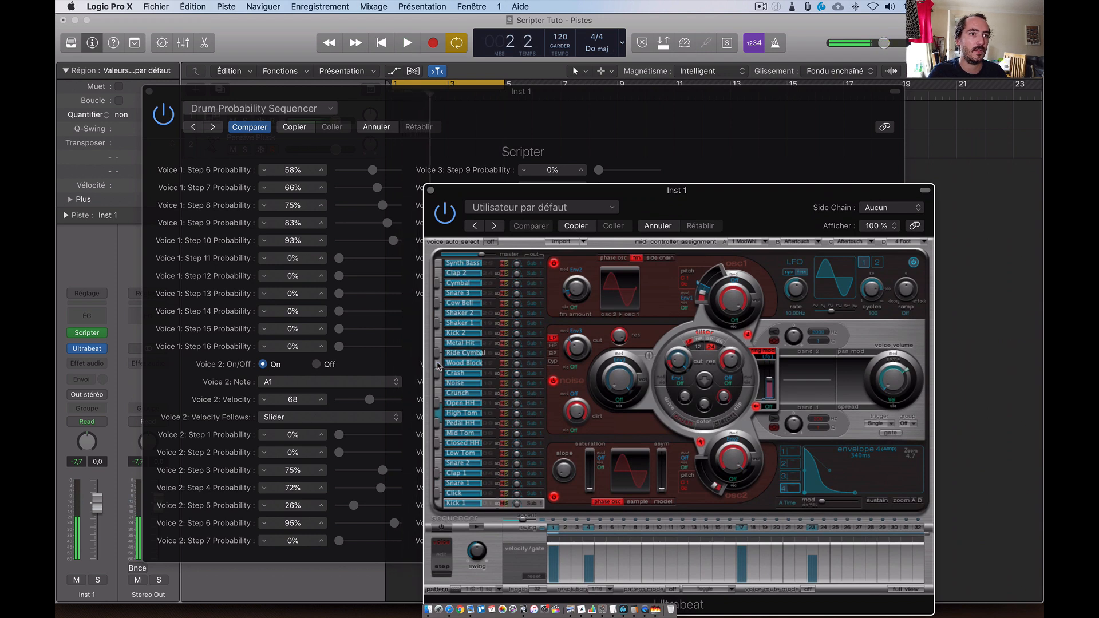
pyautogui.click(484, 388)
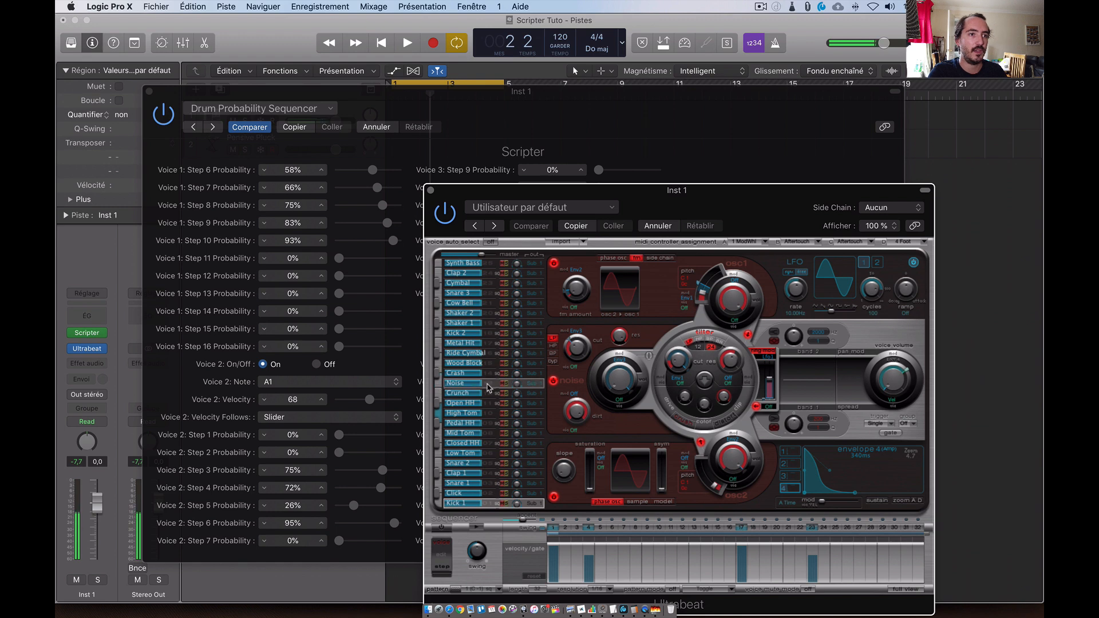
pyautogui.click(493, 388)
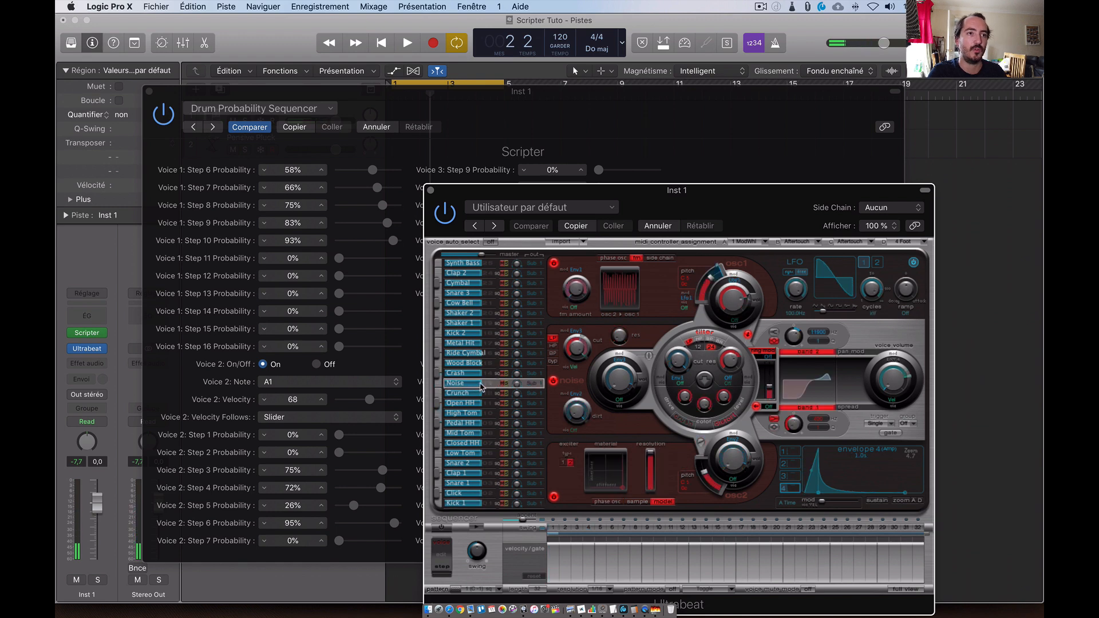
pyautogui.press('space')
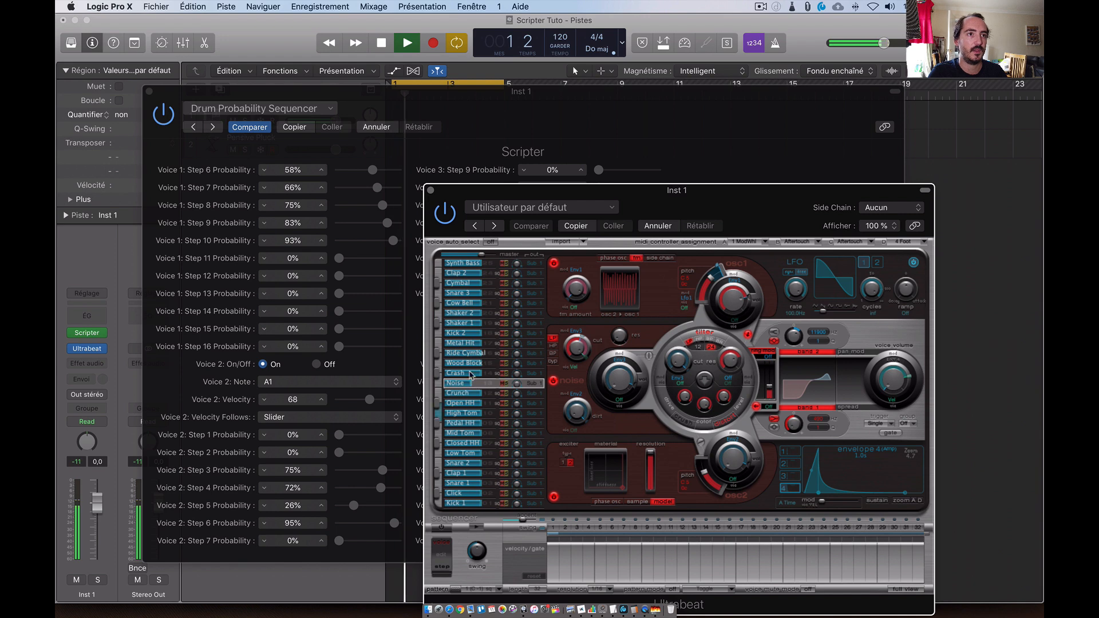
# - Stop playback and close the Ultrabeat and Scripter windows
pyautogui.press('space')
pyautogui.click(430, 191)
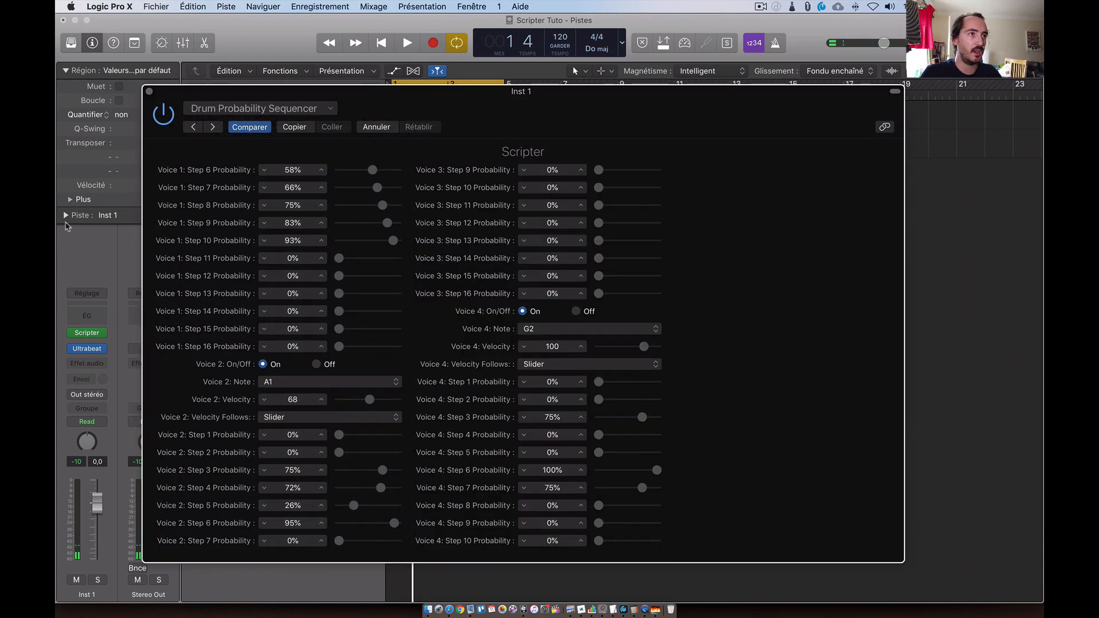
pyautogui.click(150, 92)
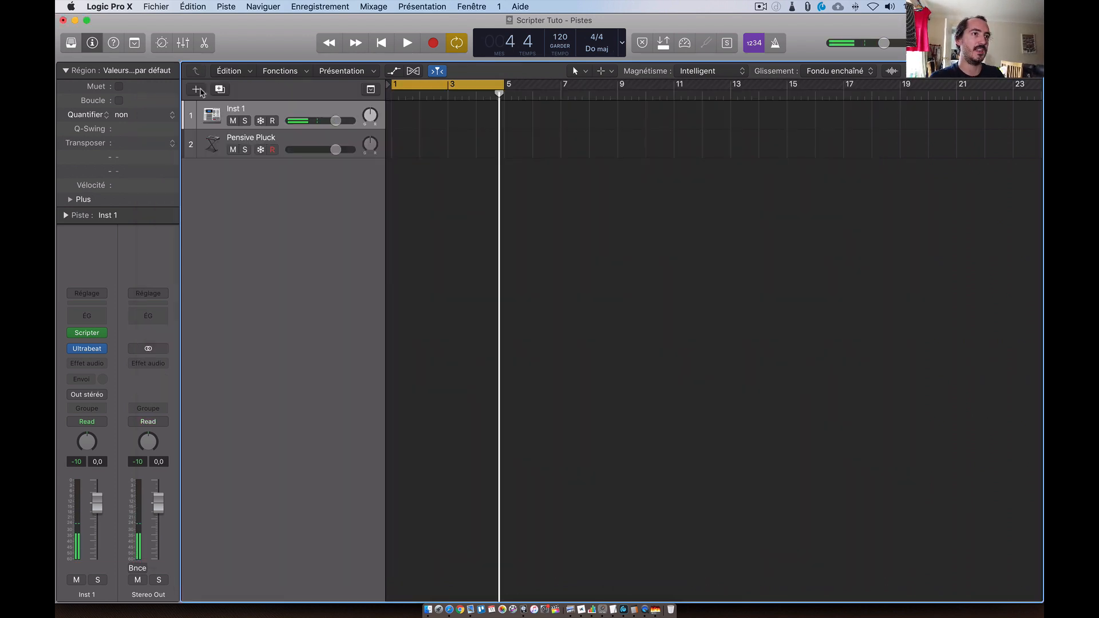
# - Duplicate the Inst 1 track, bypass the copy's Scripter, and sequence Kick 1 on every fourth step in its Ultrabeat during playback
pyautogui.click(197, 90)
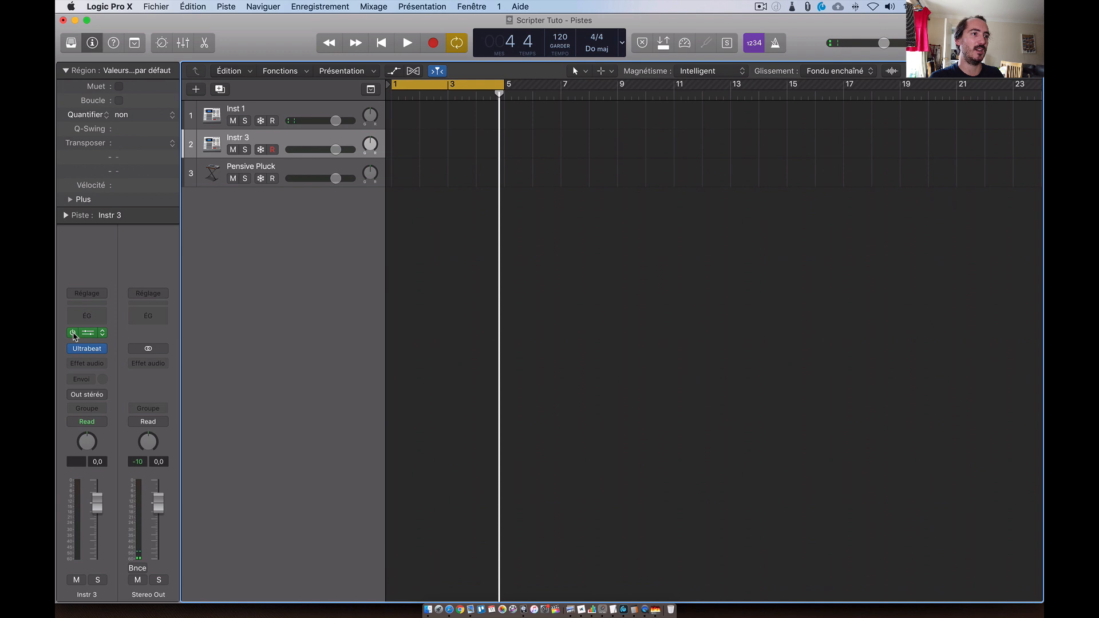
pyautogui.click(87, 350)
pyautogui.press('space')
pyautogui.moveTo(512, 433); pyautogui.dragTo(567, 428)
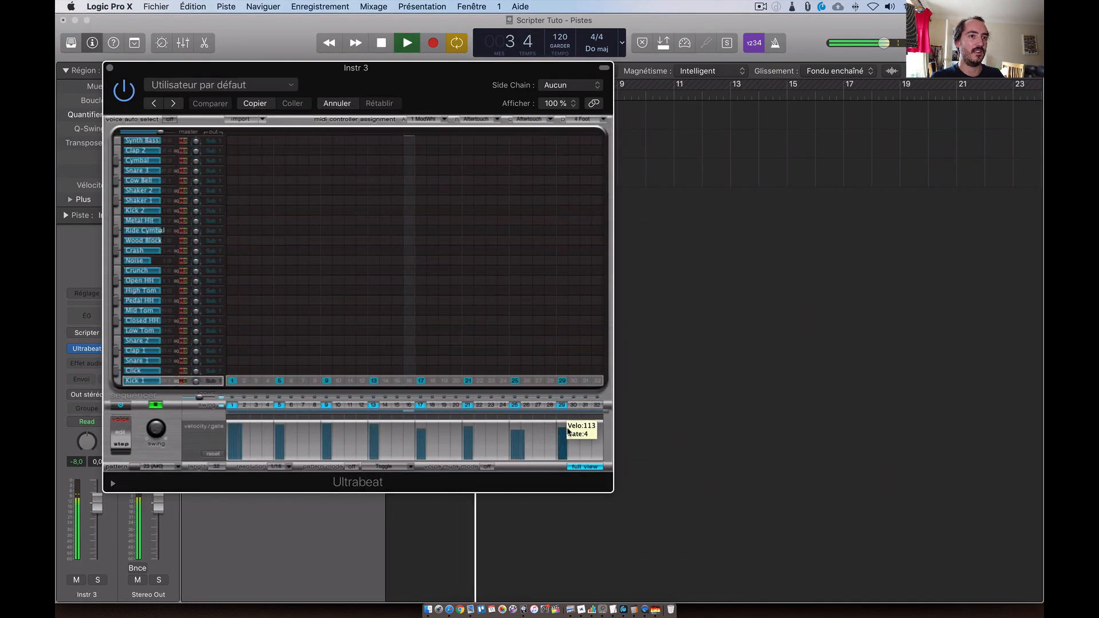
pyautogui.click(110, 68)
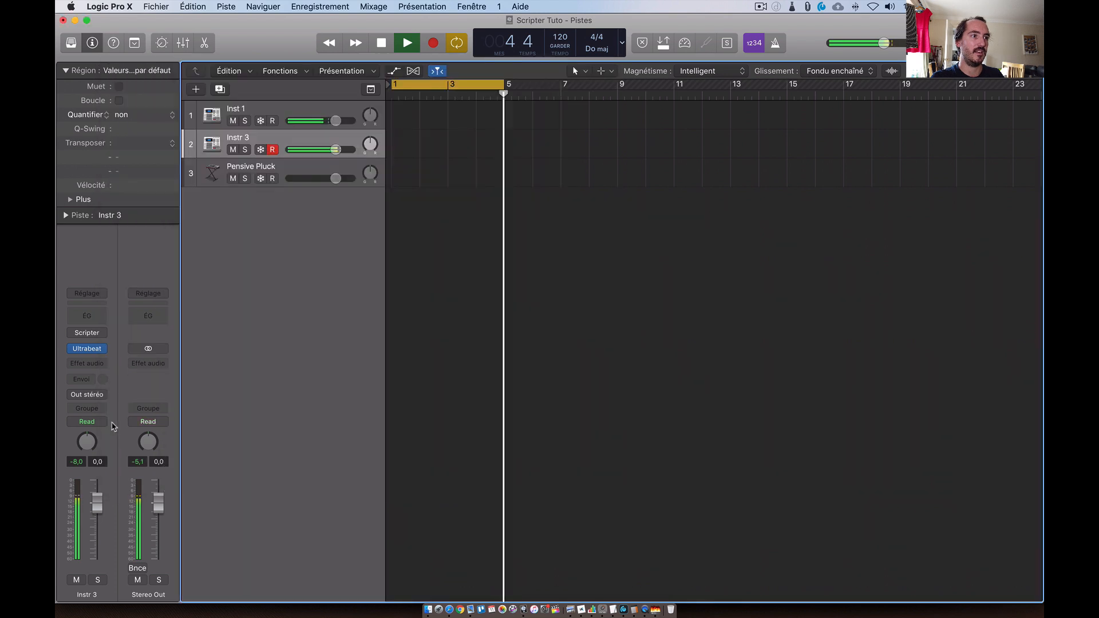
# - Lower the Instr 3 track's volume, stop playback and select the Pensive Pluck track
pyautogui.moveTo(95, 500); pyautogui.dragTo(96, 513)
pyautogui.press('space')
pyautogui.click(299, 170)
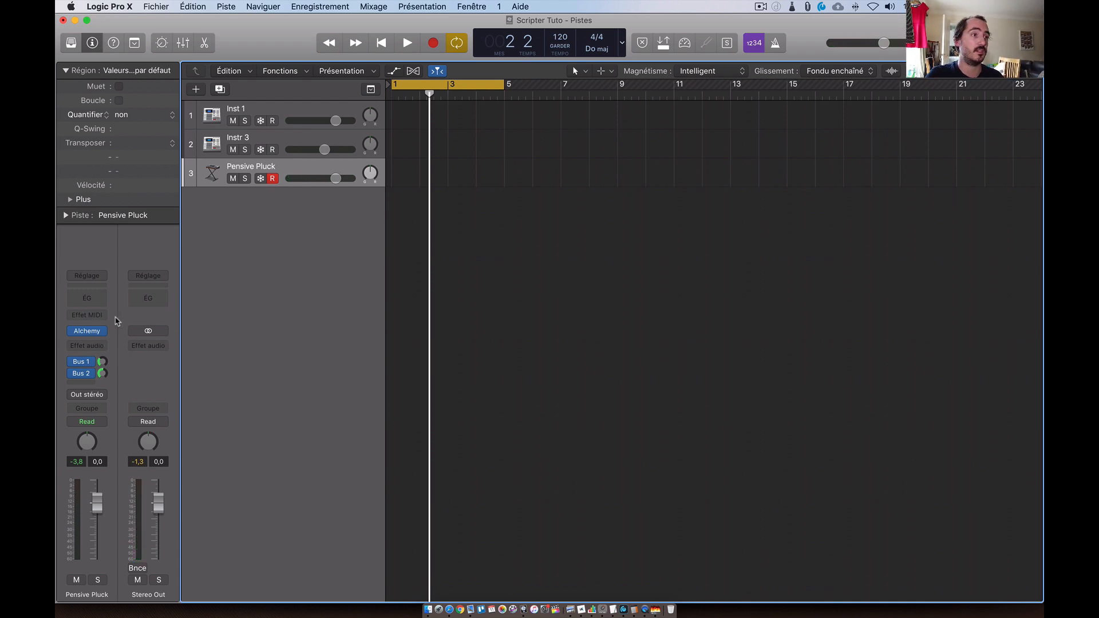
# - Insert Scripter on the Pensive Pluck track, load the Drum Probability Sequencer preset and audition it briefly
pyautogui.click(91, 316)
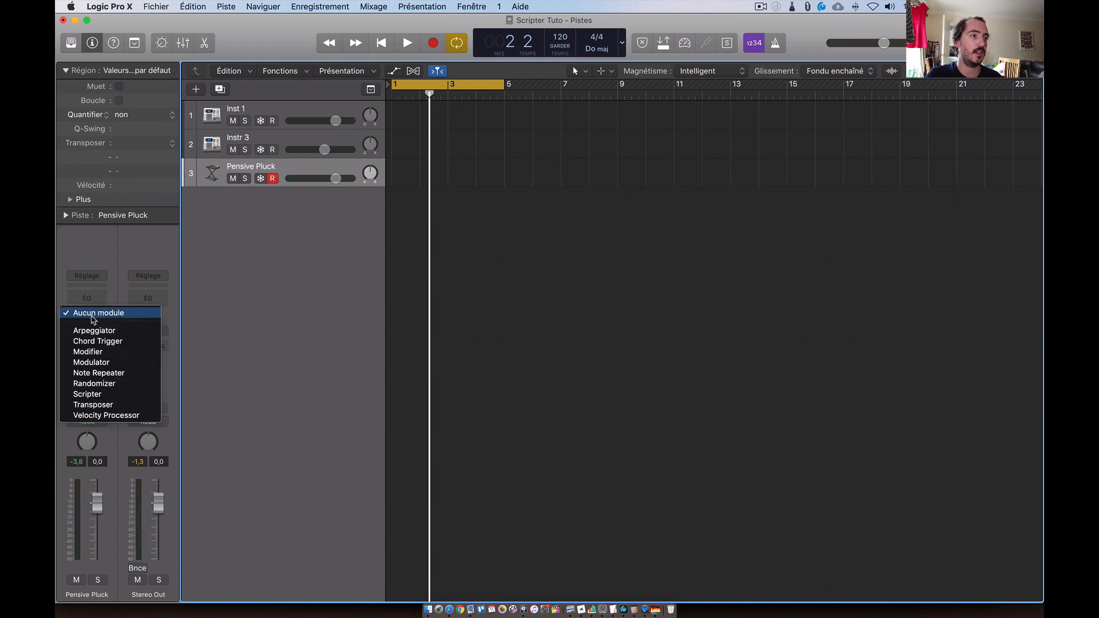
pyautogui.click(113, 393)
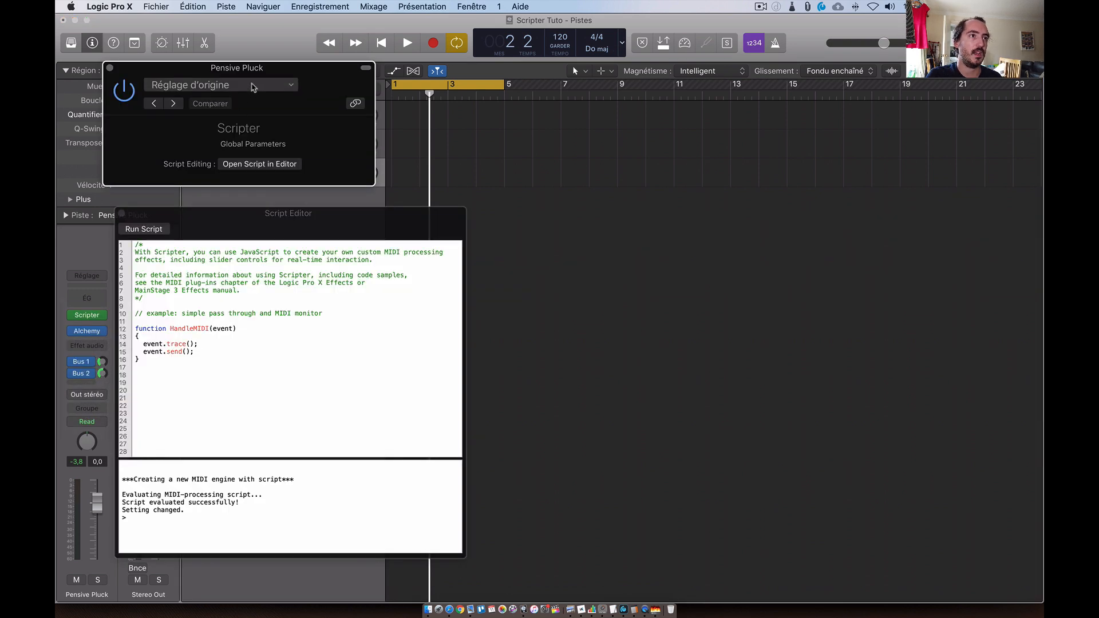
pyautogui.click(253, 87)
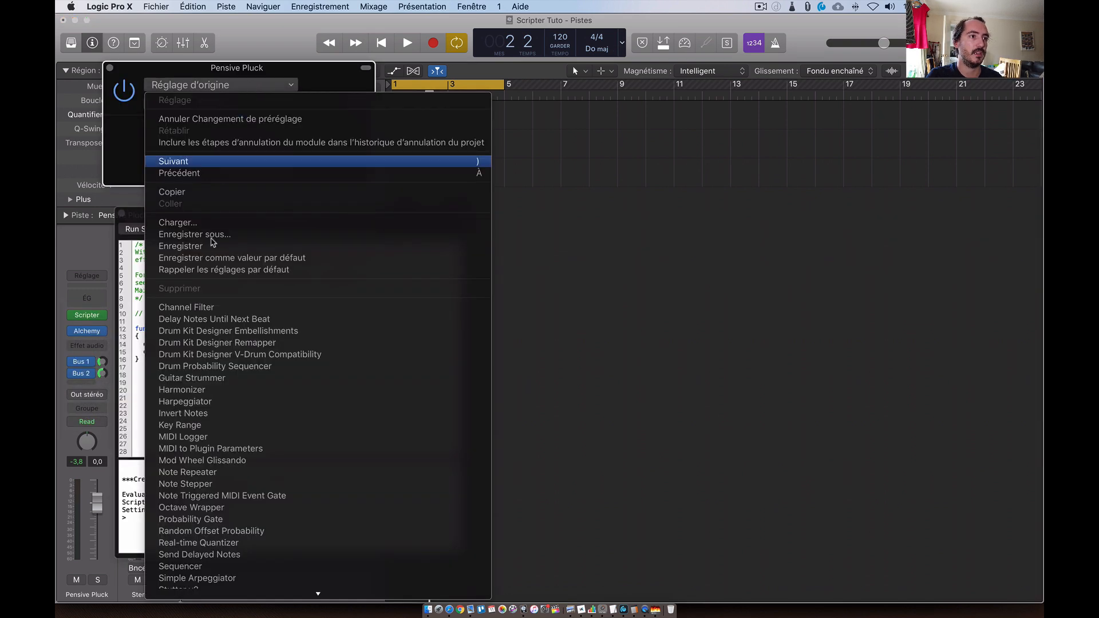
pyautogui.click(254, 365)
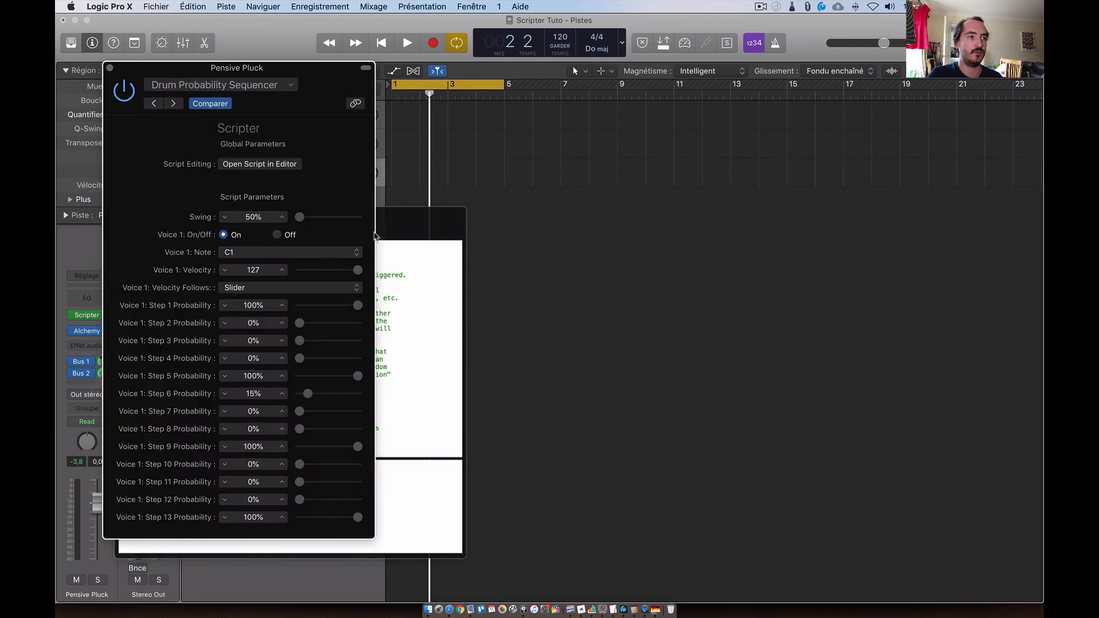
pyautogui.press('space')
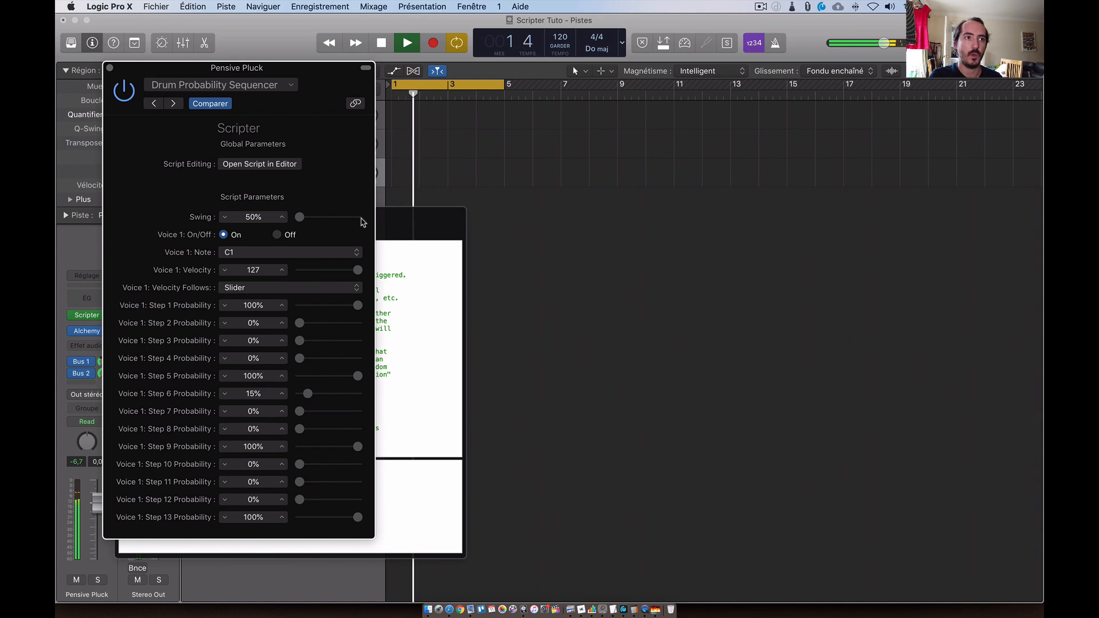
pyautogui.press('space')
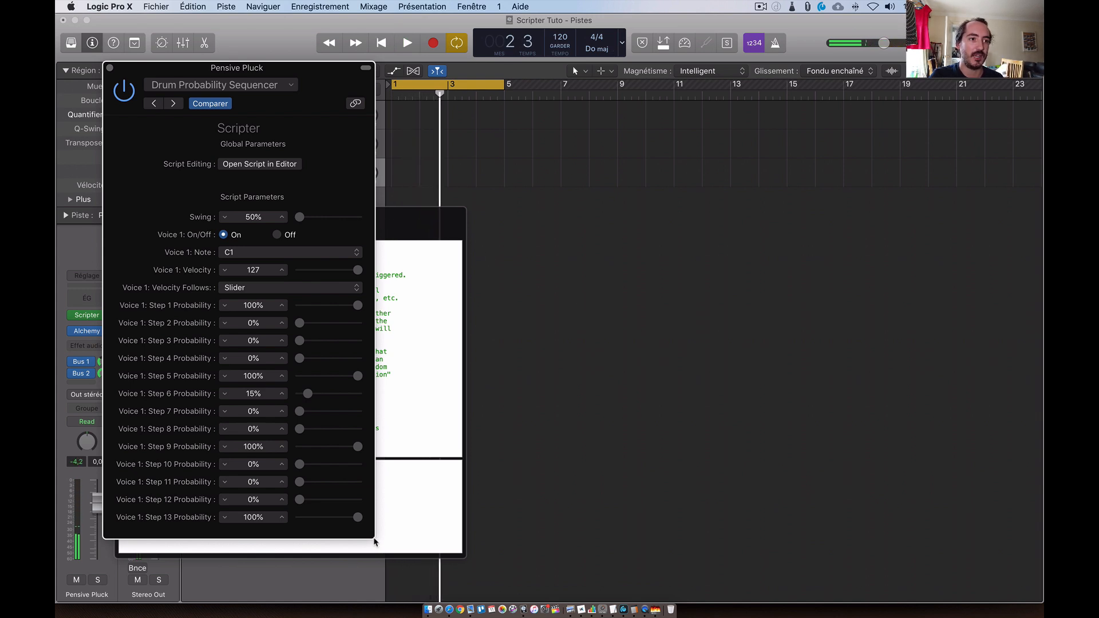
# - Choose F1 as Voice 3's note and A#1 as Voice 4's note in the sequencer, and start playback
pyautogui.moveTo(457, 545); pyautogui.dragTo(907, 539)
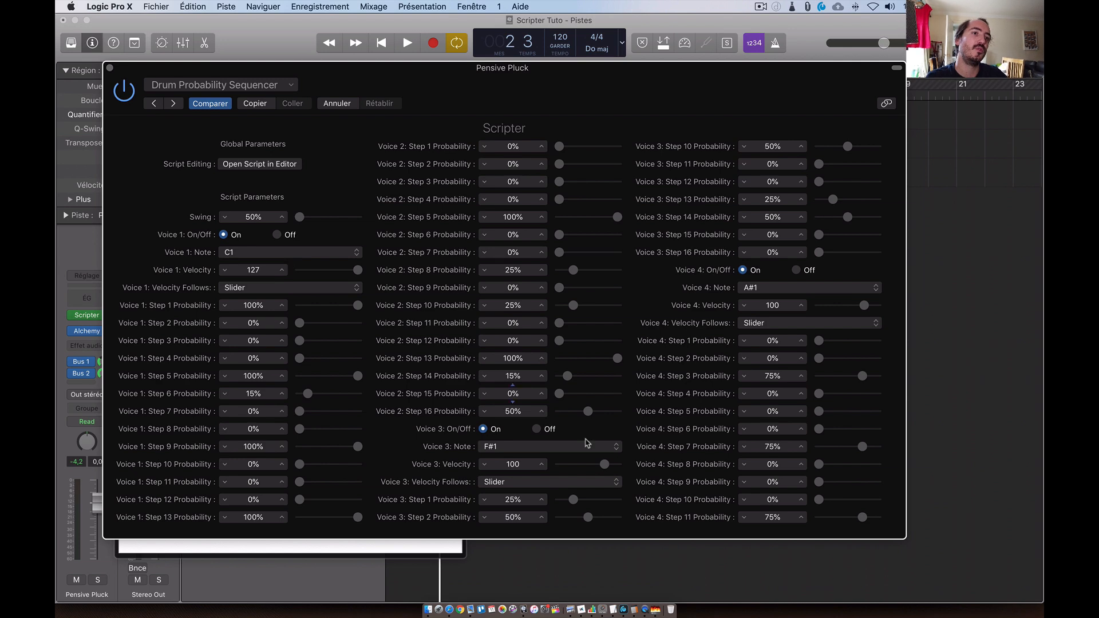
pyautogui.click(551, 449)
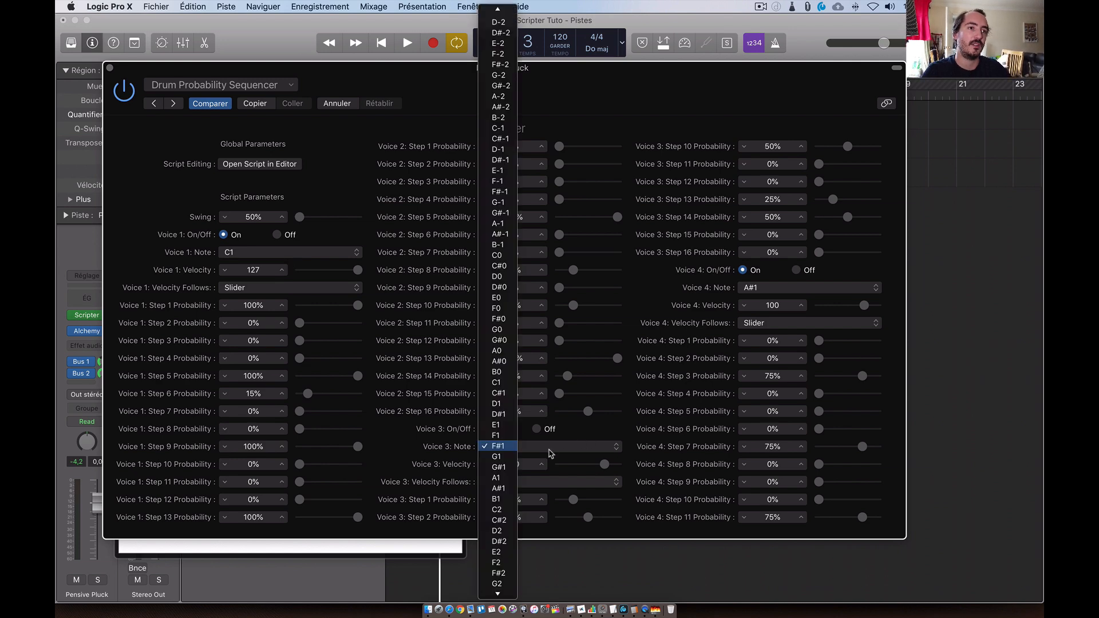
pyautogui.click(509, 436)
pyautogui.click(786, 291)
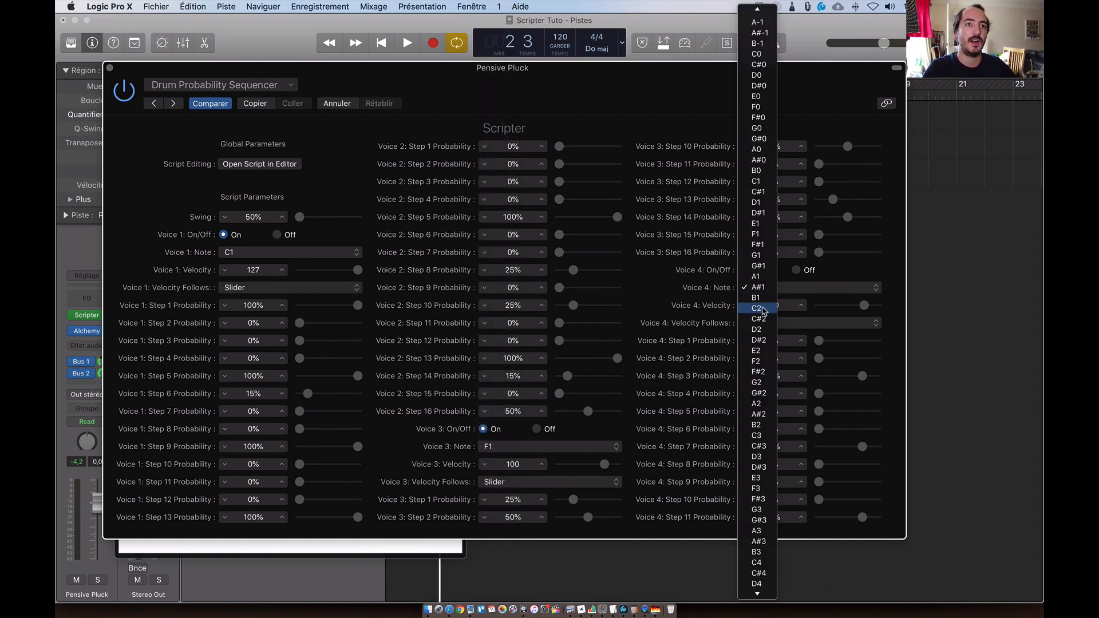
pyautogui.click(763, 288)
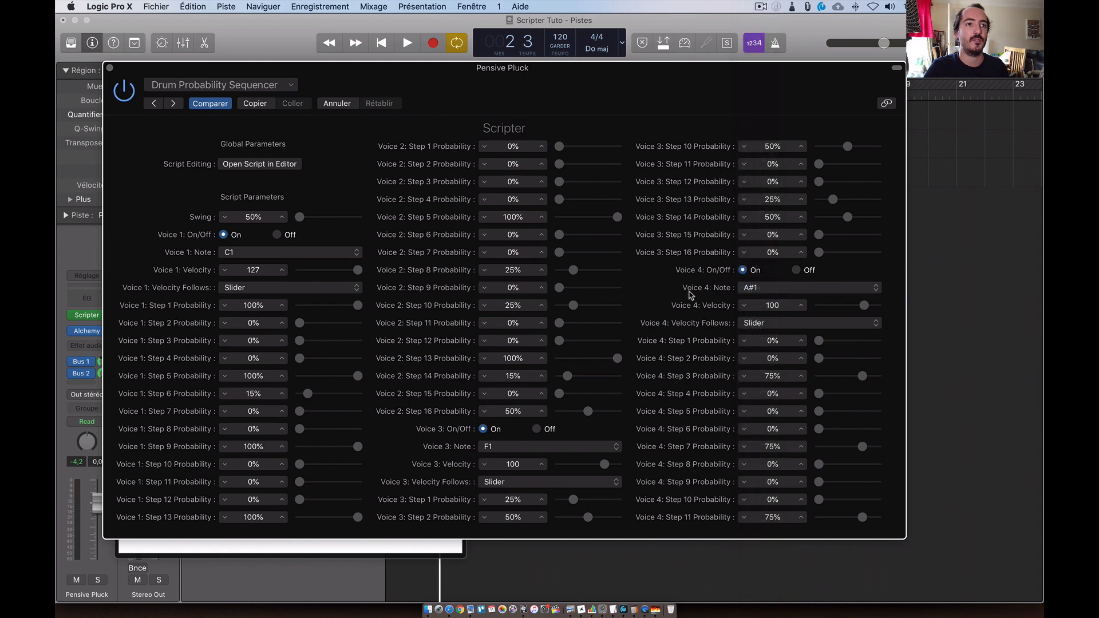
pyautogui.press('space')
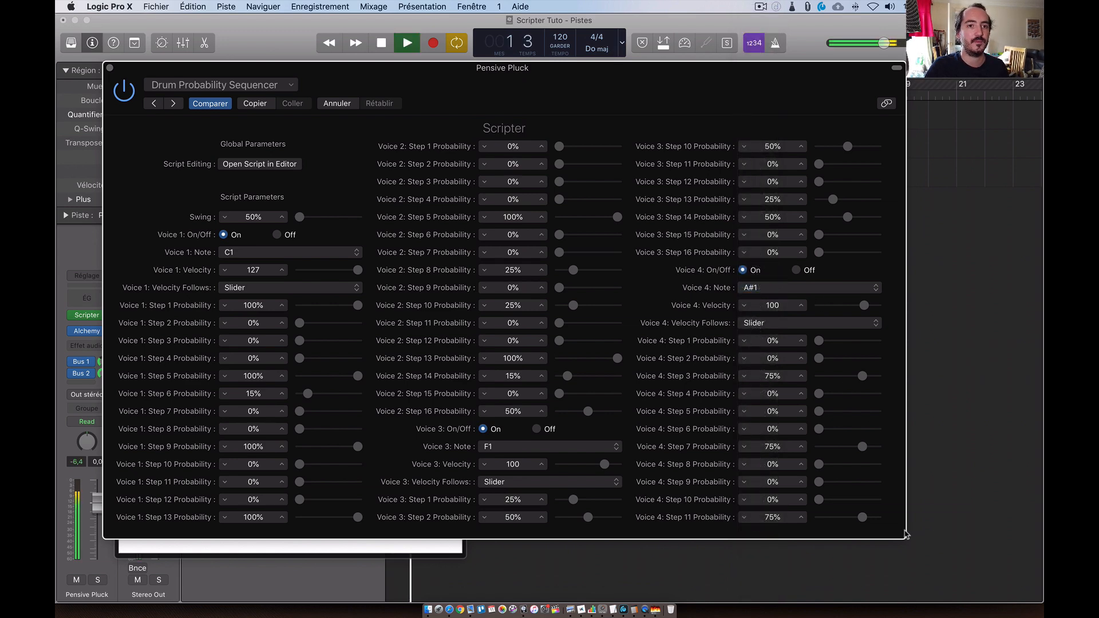
# - Set Voice 2's note to C2 and its probabilities to 72% for step 2 and 39% for step 7 during playback
pyautogui.moveTo(905, 534); pyautogui.dragTo(760, 538)
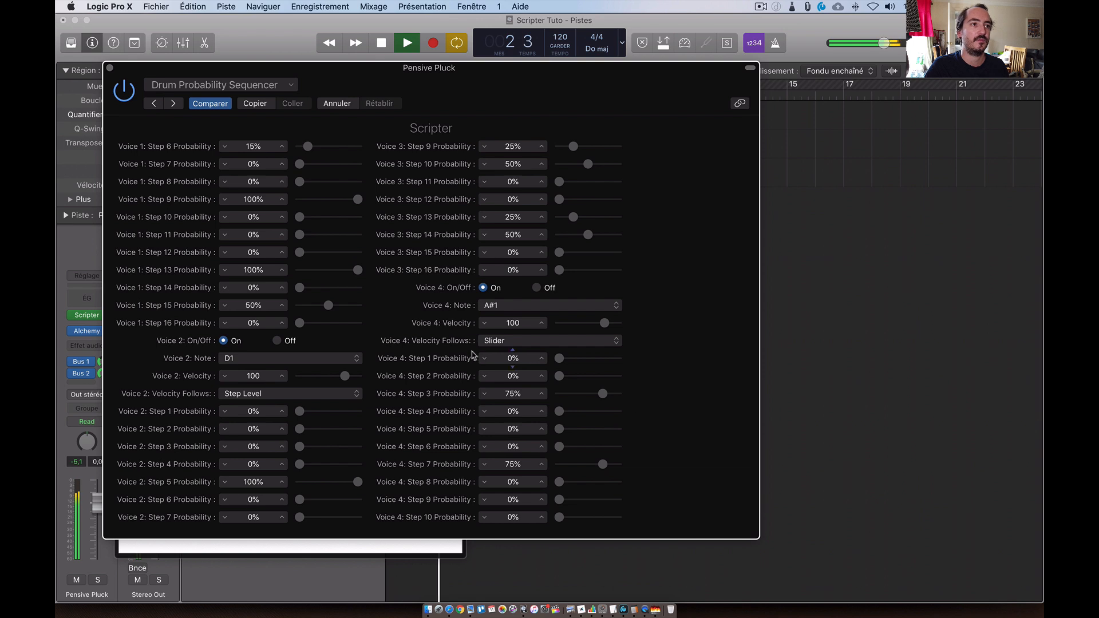
pyautogui.click(244, 358)
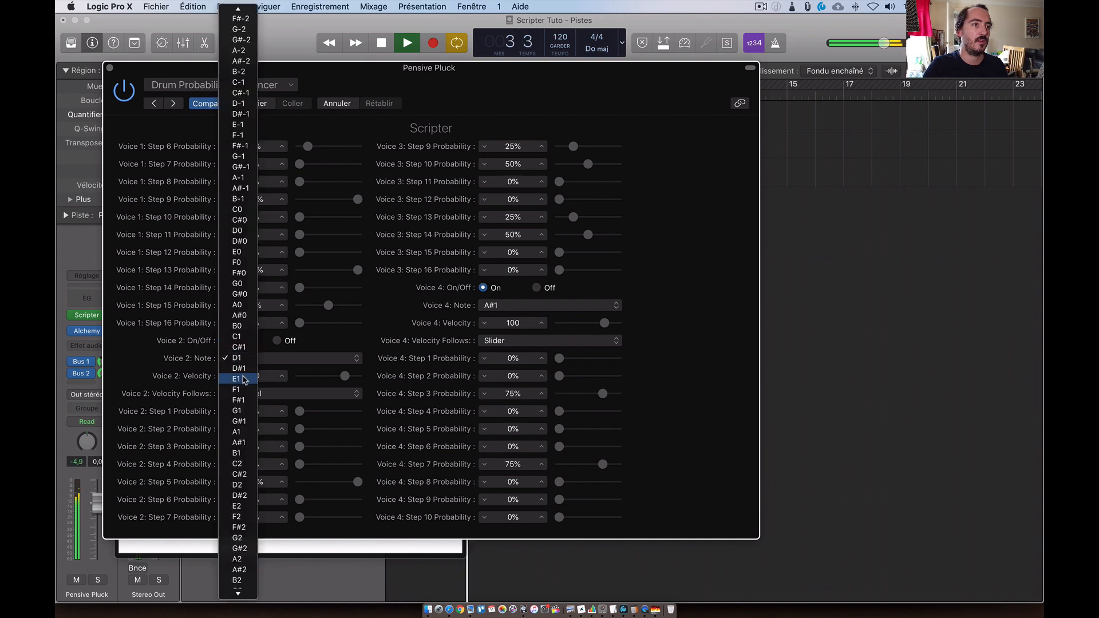
pyautogui.click(241, 464)
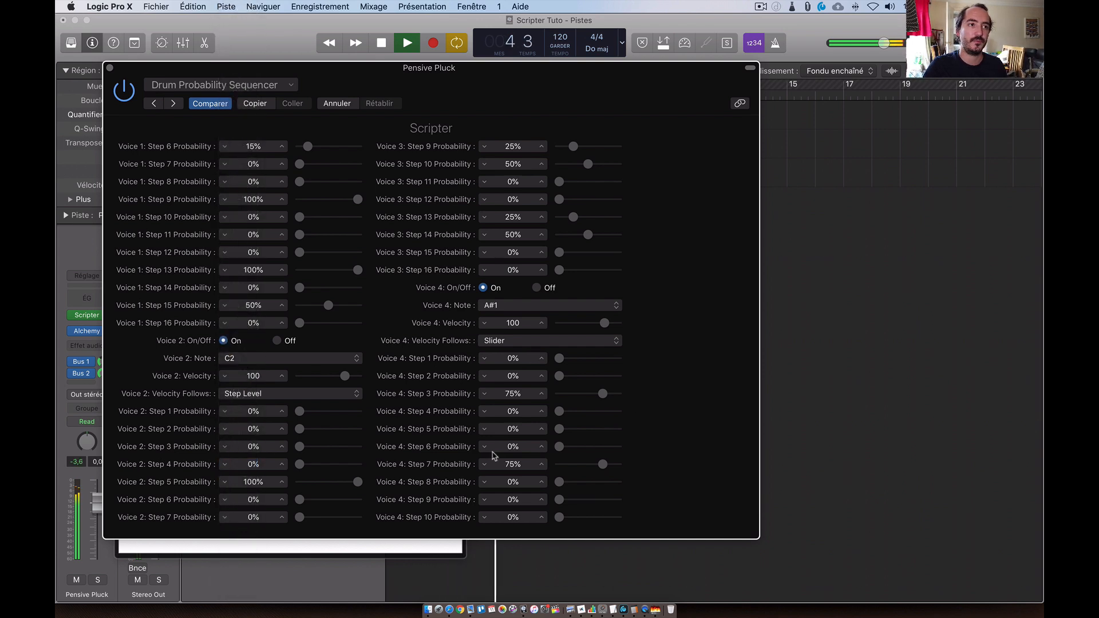
pyautogui.moveTo(299, 430); pyautogui.dragTo(335, 436)
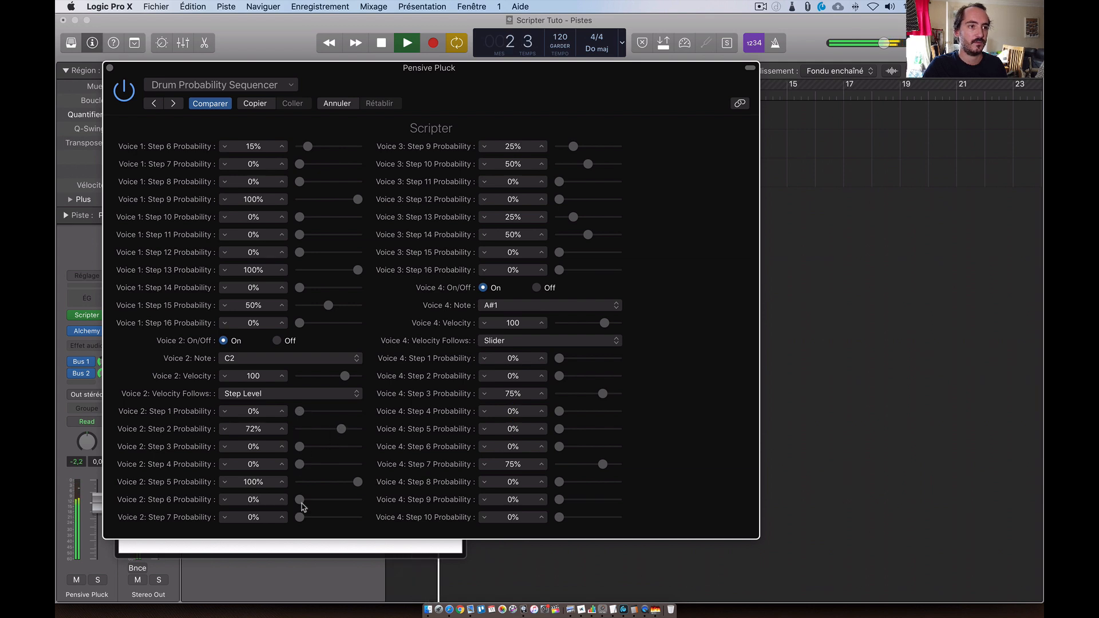
pyautogui.moveTo(299, 517); pyautogui.dragTo(321, 517)
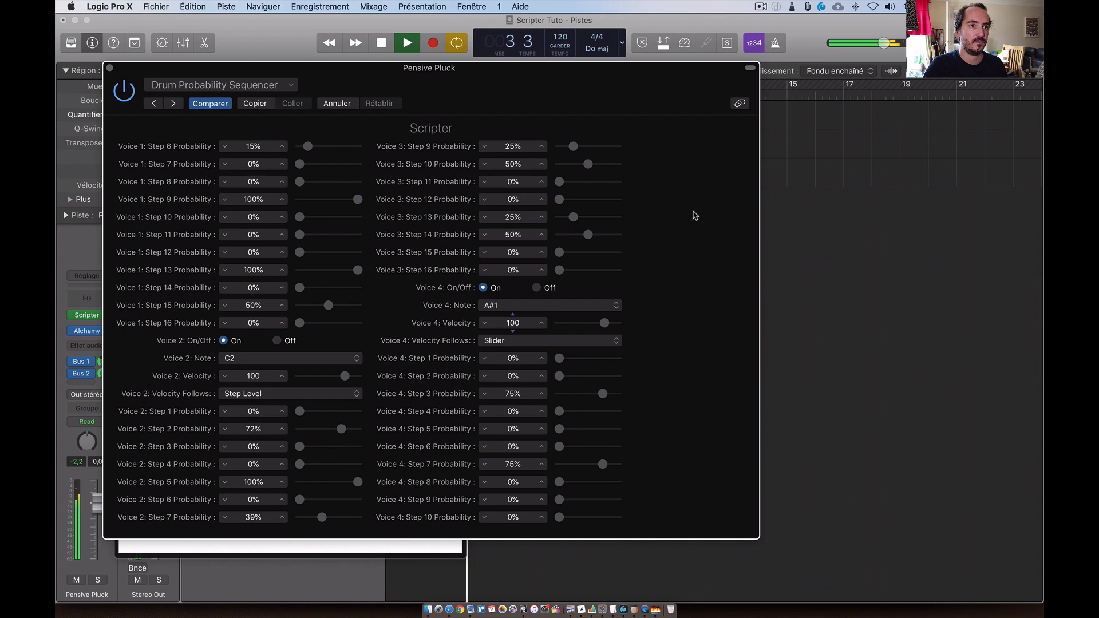
# - Raise Voice 2's note to C3 and Voice 4's note to A#2
pyautogui.click(282, 357)
pyautogui.click(237, 486)
pyautogui.click(597, 308)
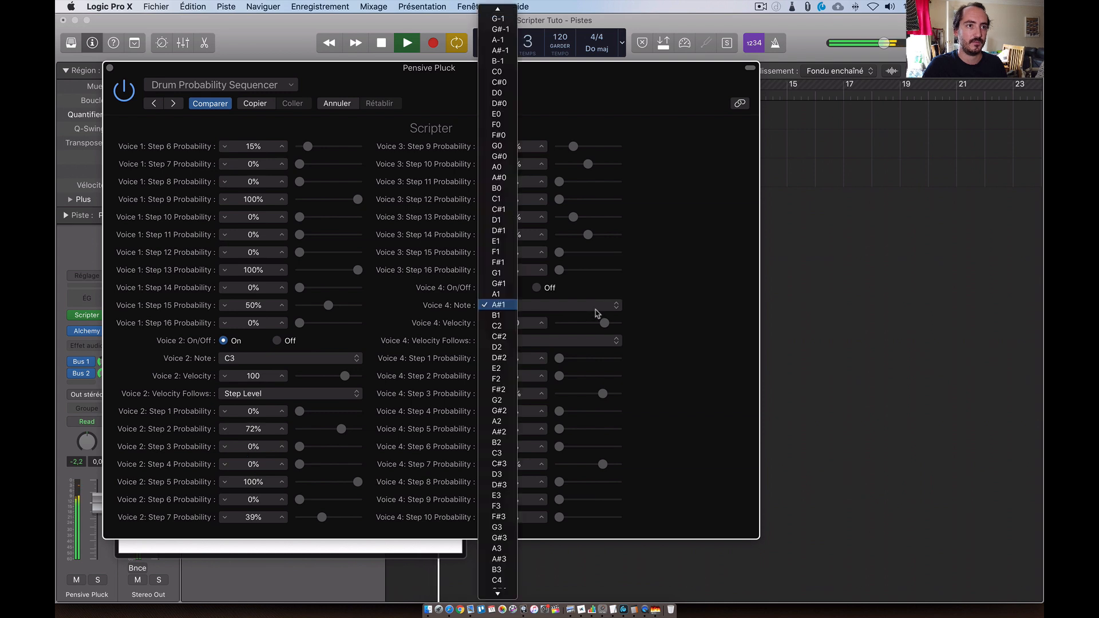
pyautogui.click(498, 434)
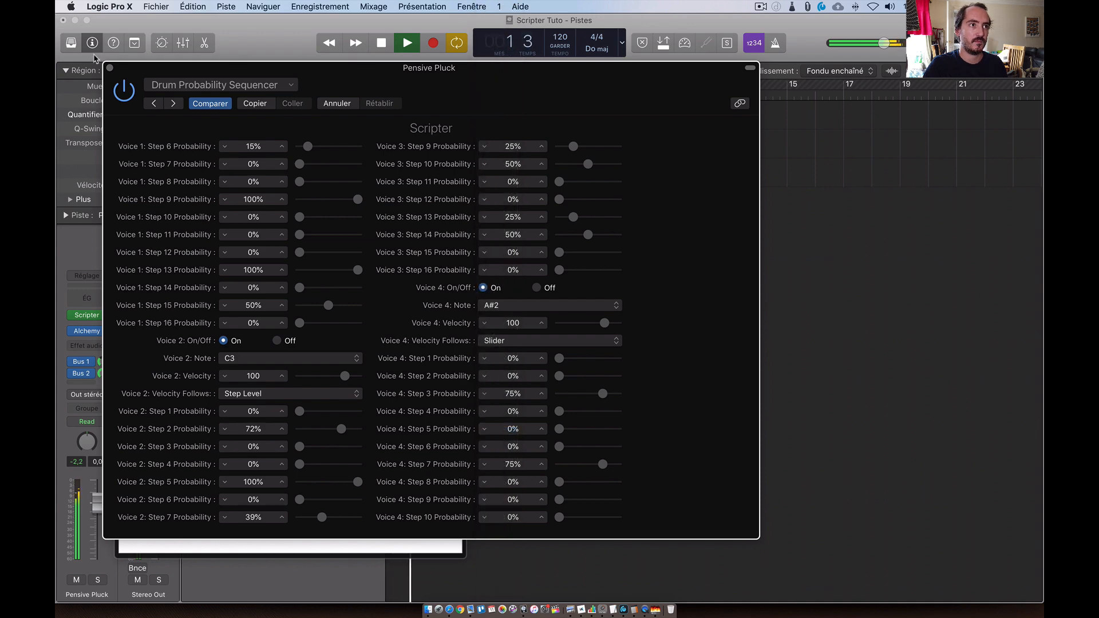
# - Expand the Scripter window to review the notes assigned to all four voices, and close it
pyautogui.click(111, 70)
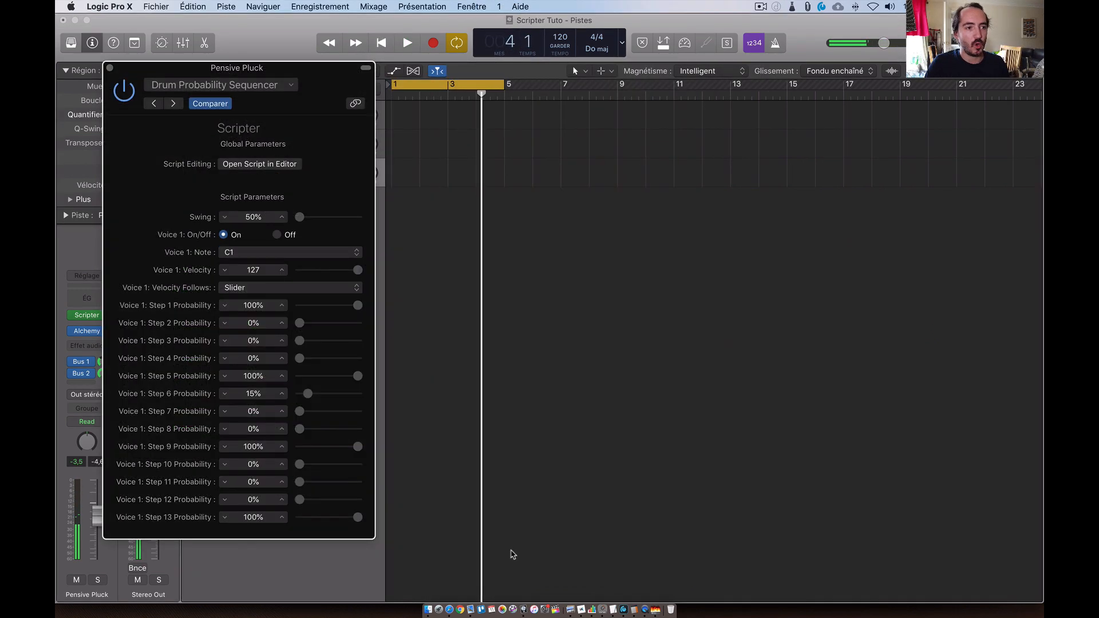
pyautogui.moveTo(371, 537); pyautogui.dragTo(1040, 482)
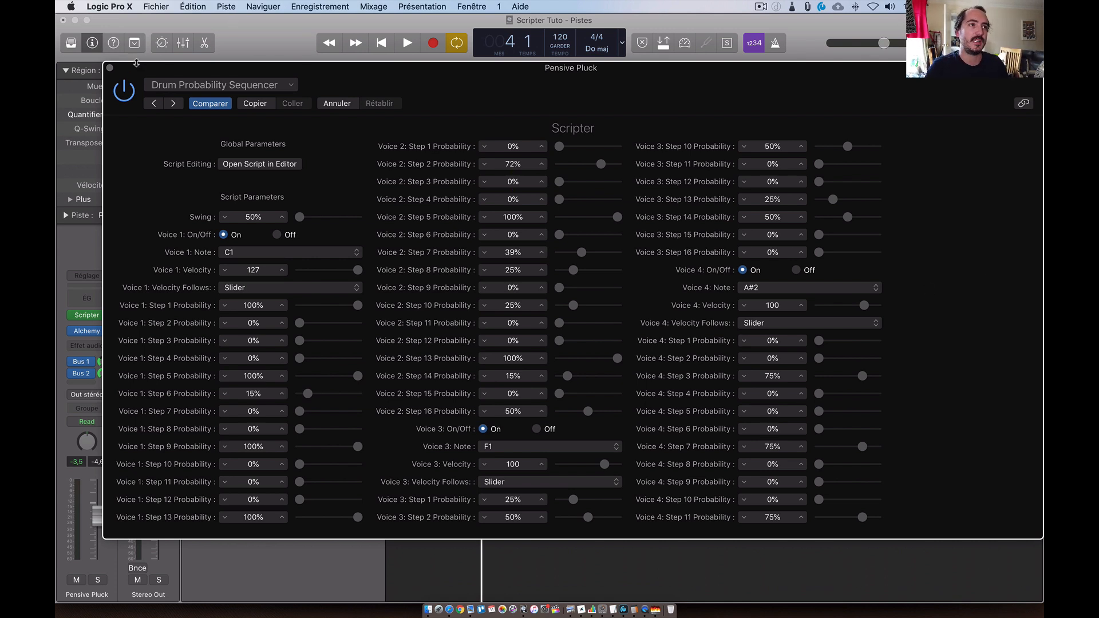
pyautogui.click(110, 68)
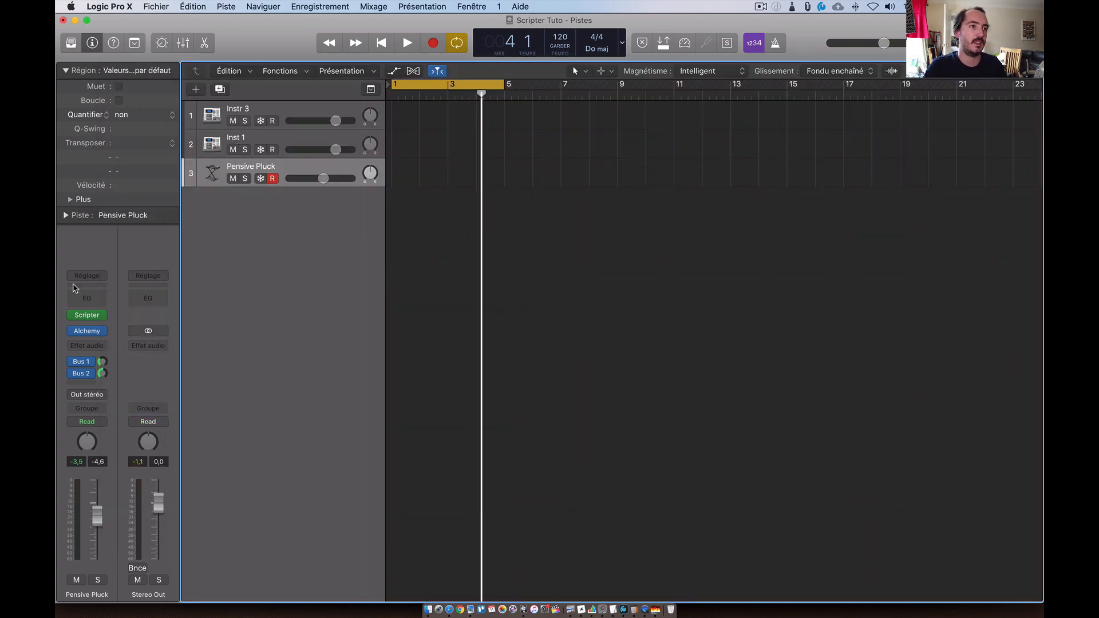
# - Insert Chord Trigger after Scripter in Multi mode and teach trigger key C1 the chord C1, C2, D#2 and C3
pyautogui.click(94, 321)
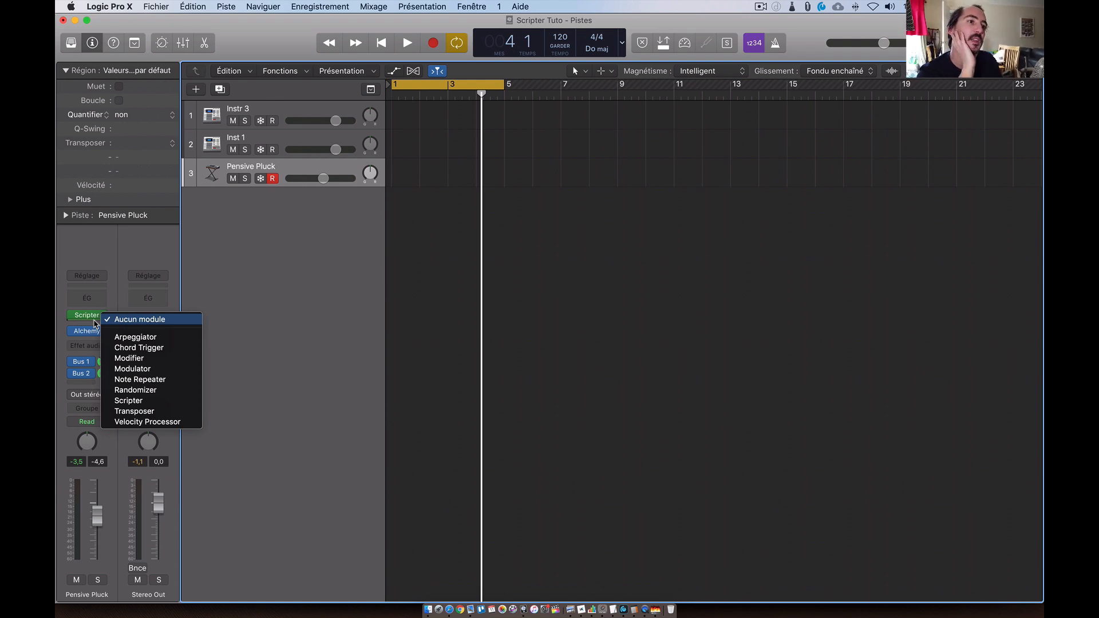
pyautogui.click(138, 347)
pyautogui.moveTo(229, 138); pyautogui.dragTo(373, 142)
pyautogui.click(328, 167)
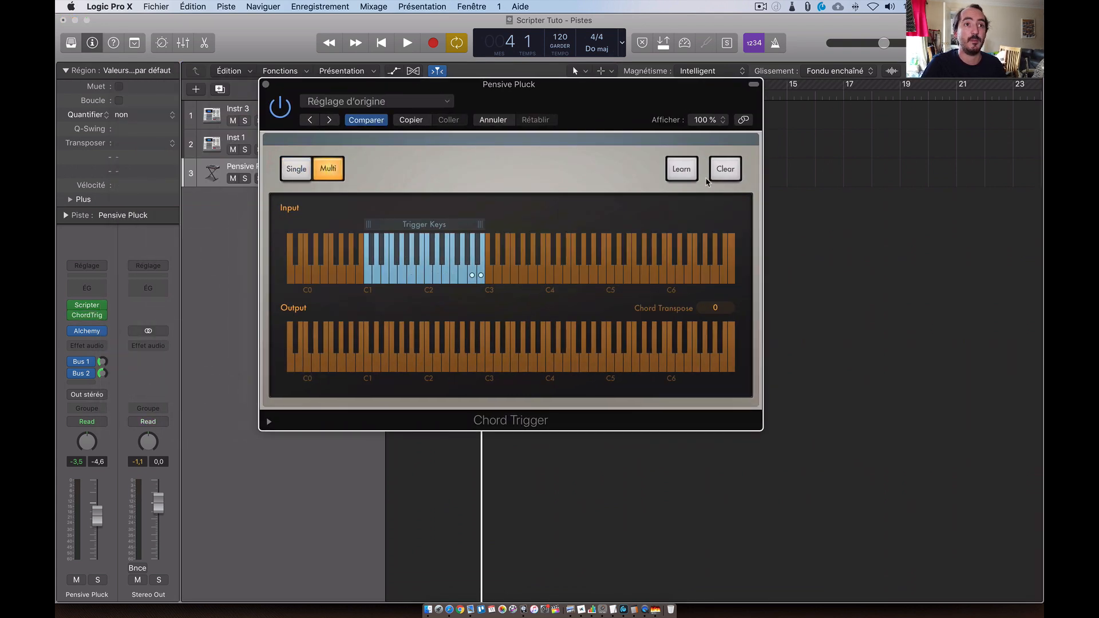
pyautogui.click(681, 168)
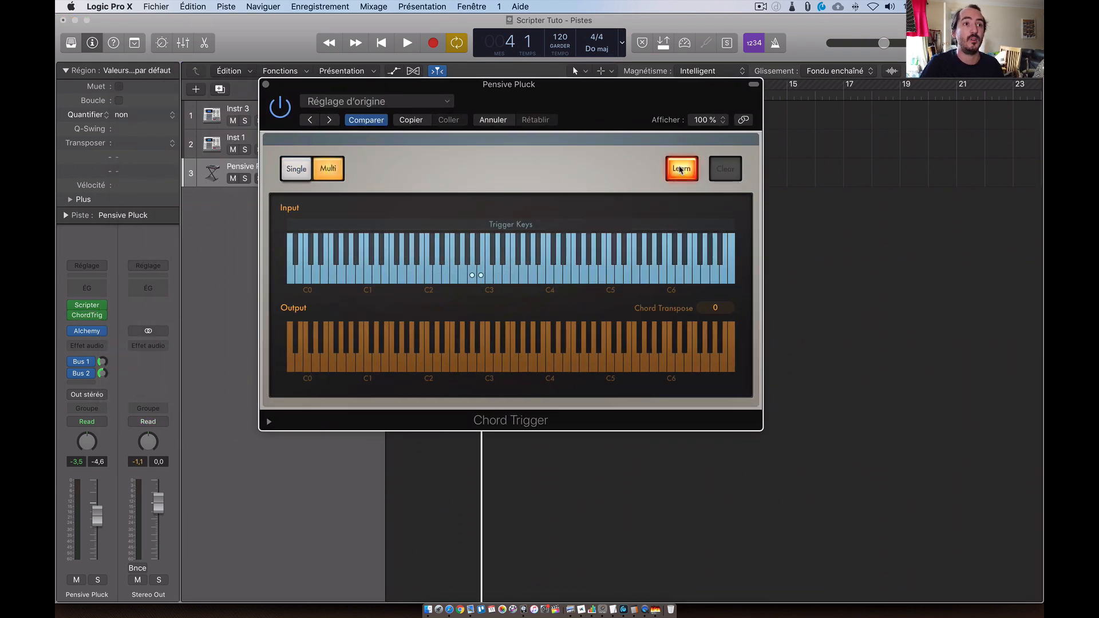
pyautogui.click(482, 277)
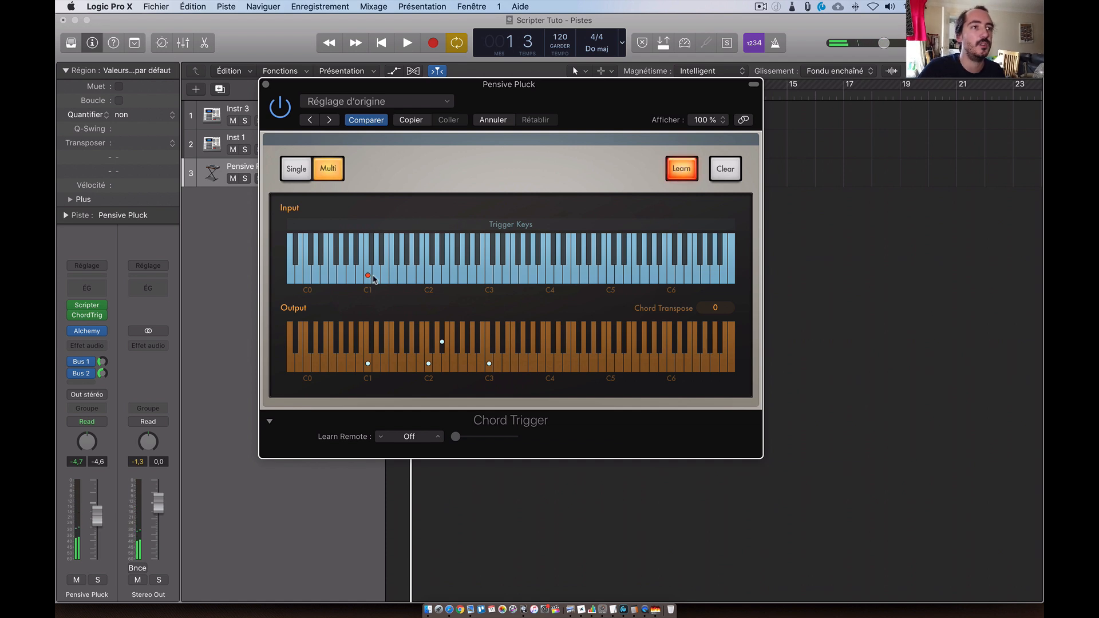
# - Reopen Scripter, check which notes its voices trigger, and close it to return to Chord Trigger
pyautogui.click(88, 307)
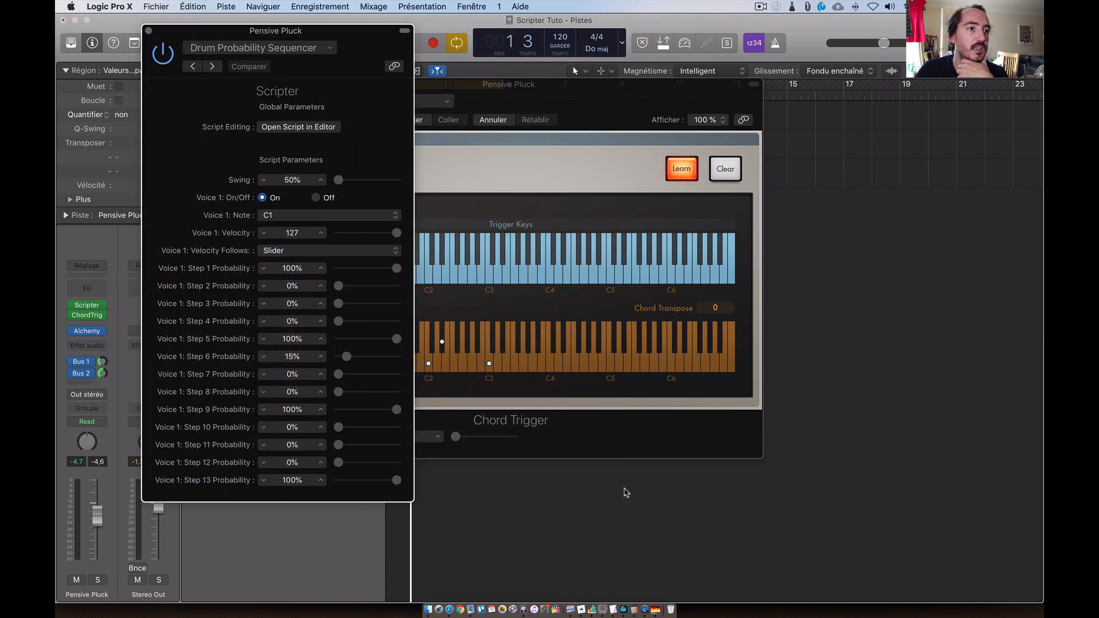
pyautogui.moveTo(412, 500); pyautogui.dragTo(1041, 480)
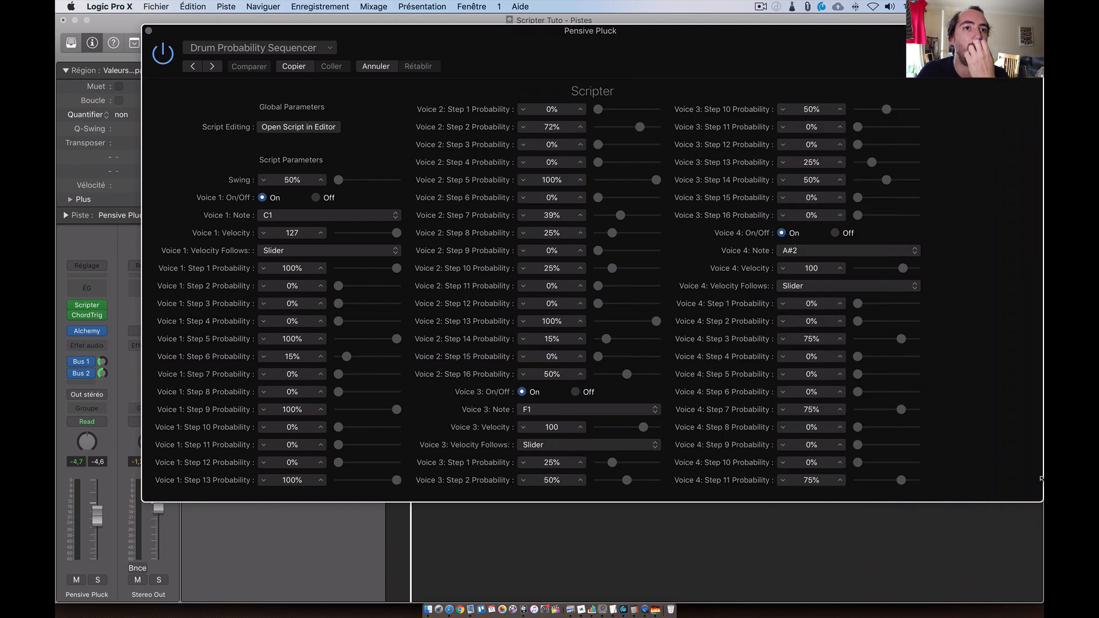
pyautogui.moveTo(1041, 480); pyautogui.dragTo(803, 486)
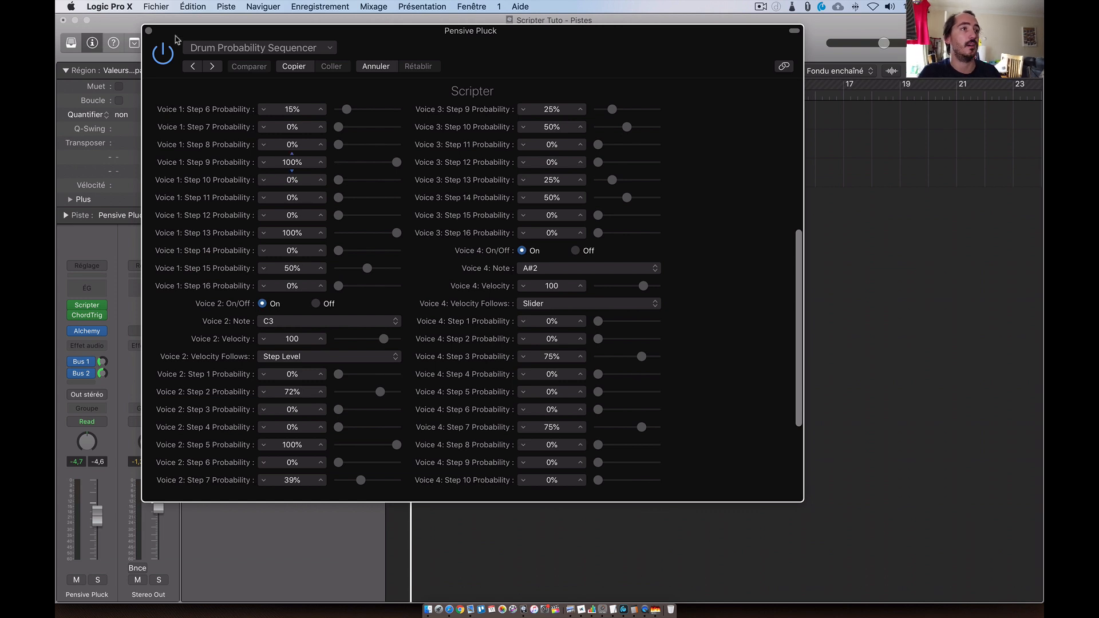
pyautogui.click(147, 29)
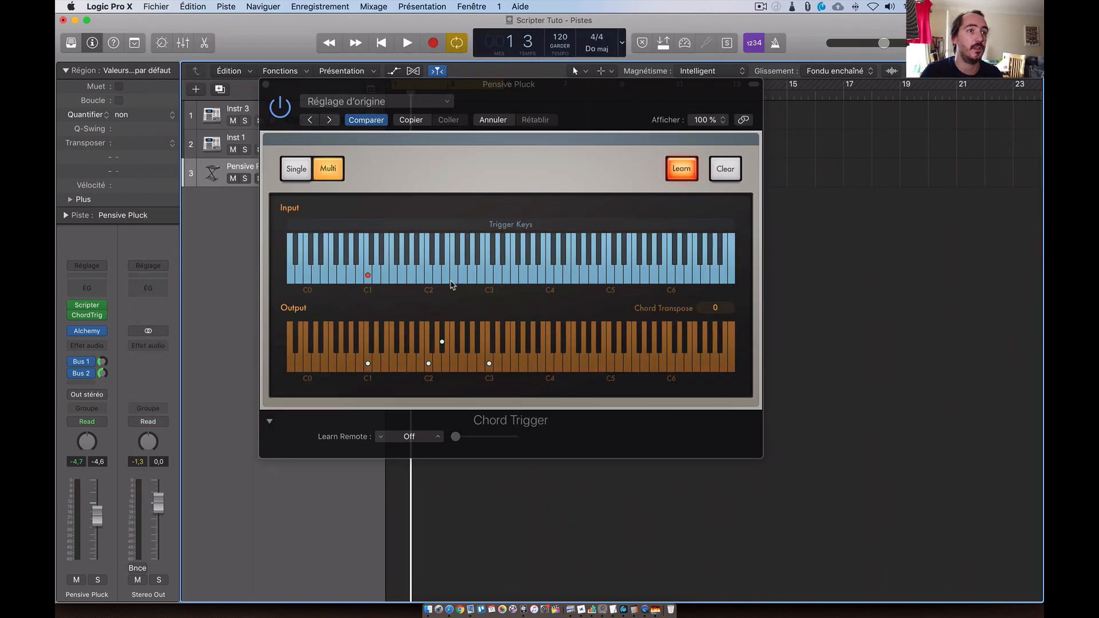
# - Assign trigger key F1 a chord with the output notes F1, C2 and F2 in Chord Trigger
pyautogui.click(395, 277)
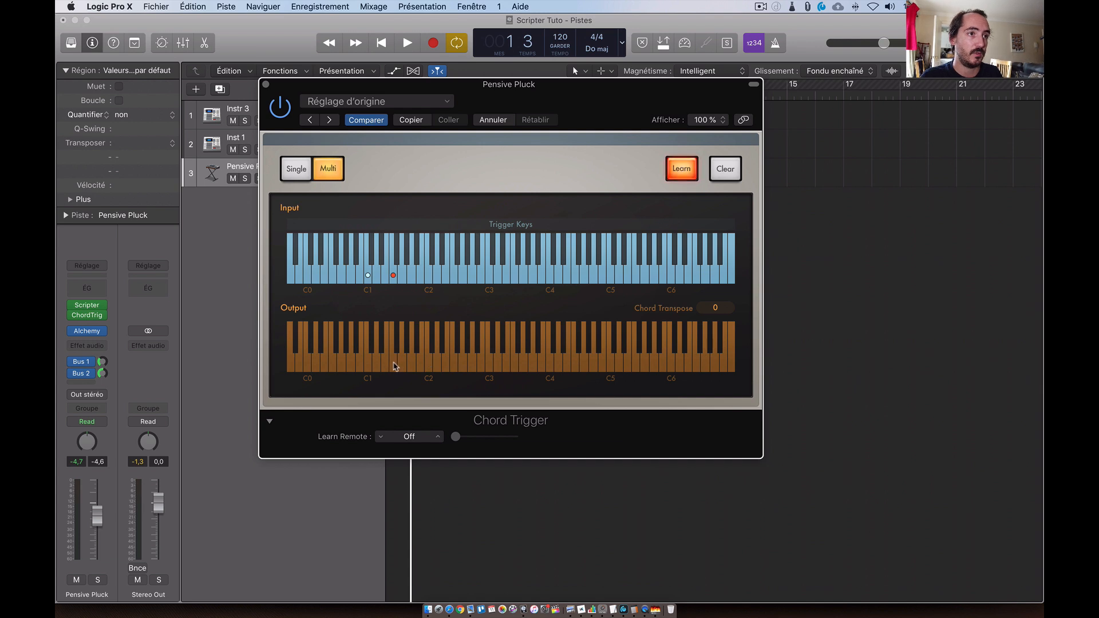
pyautogui.click(394, 367)
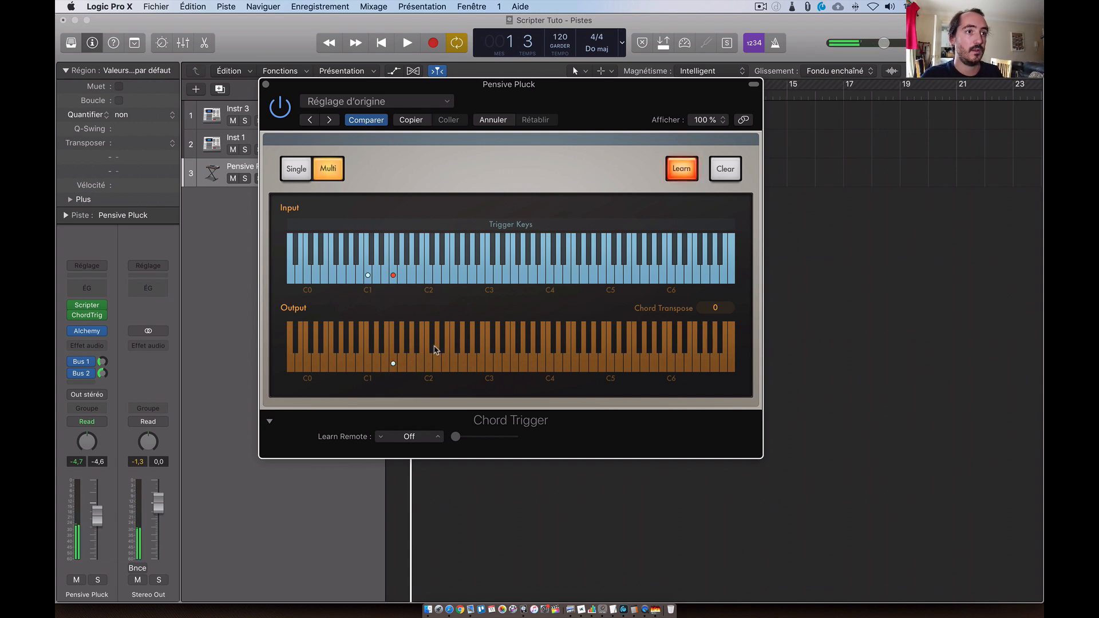
pyautogui.click(427, 366)
pyautogui.click(456, 365)
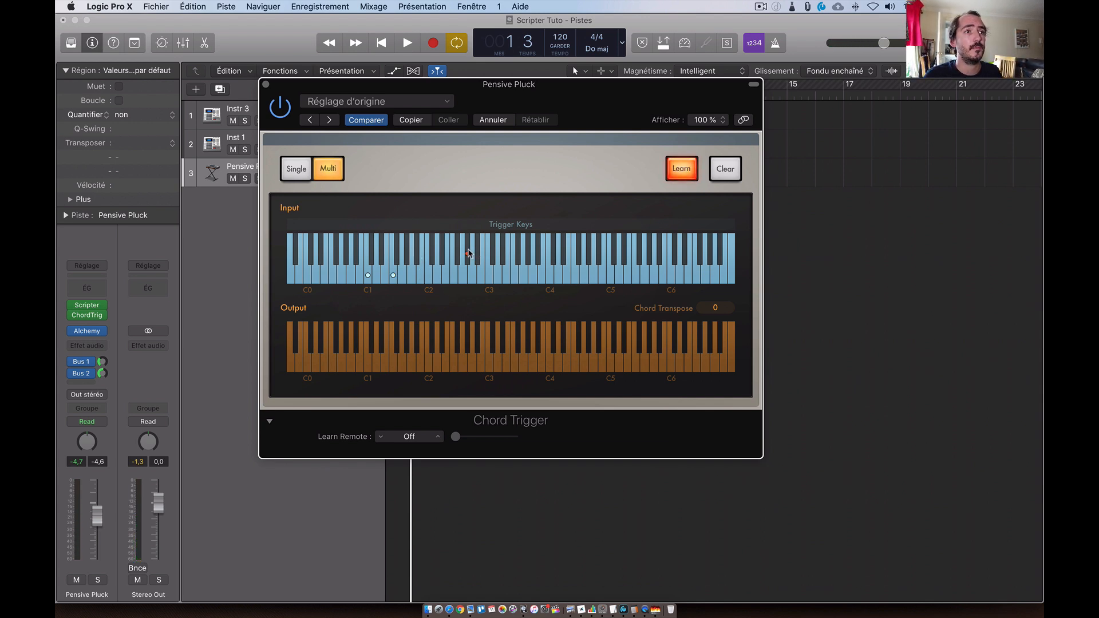
# - Assign trigger key G#2 a chord with the output notes C2, G#2 and G#3 in Chord Trigger
pyautogui.click(467, 345)
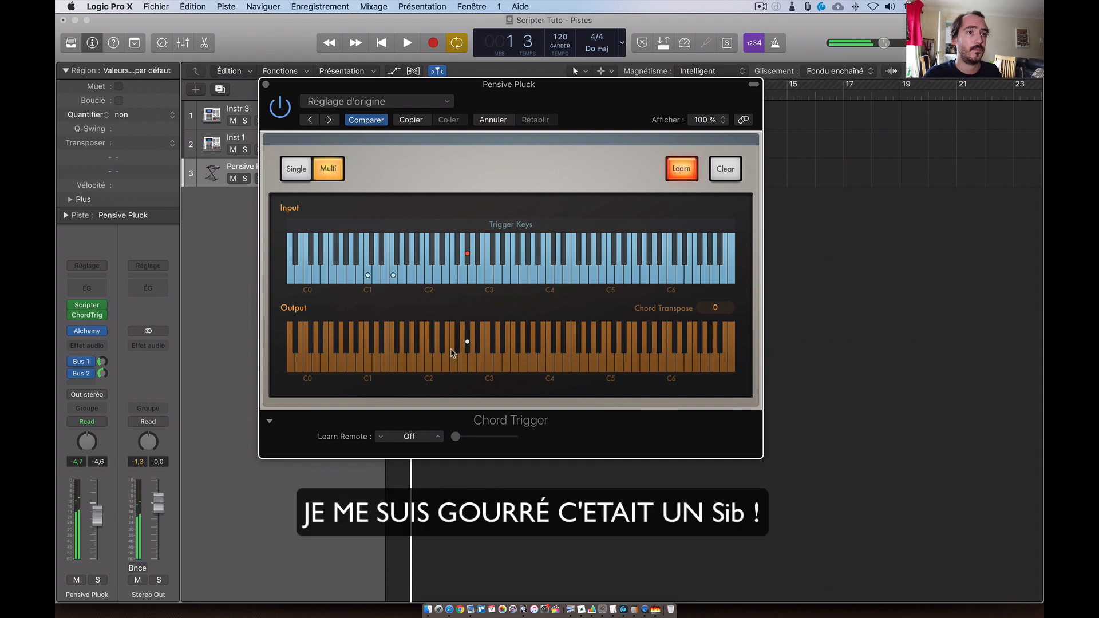
pyautogui.click(429, 364)
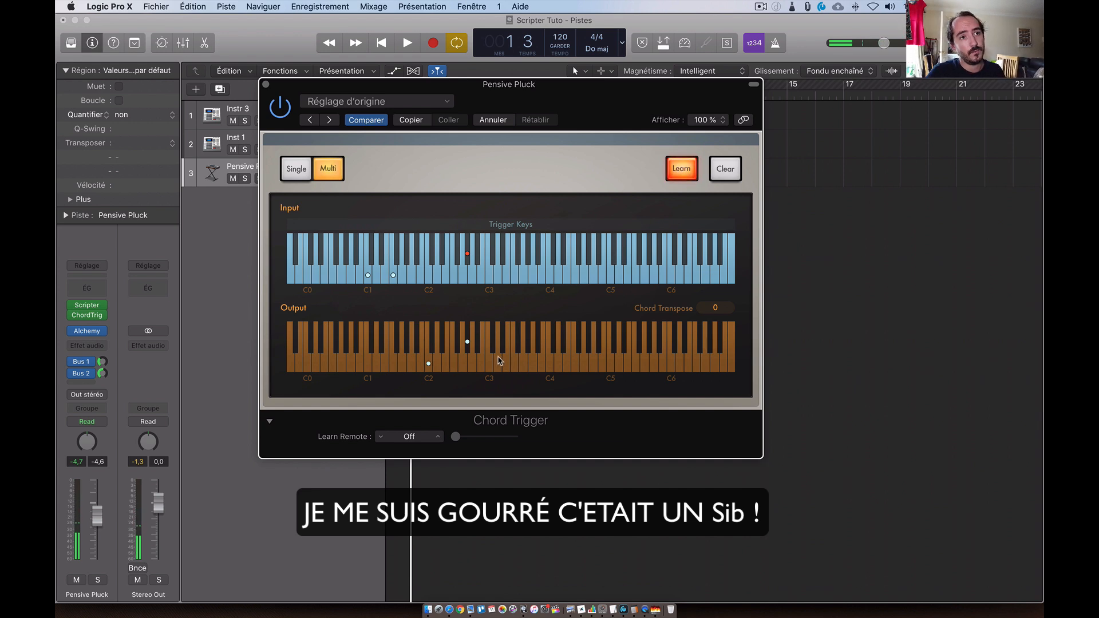
pyautogui.click(529, 345)
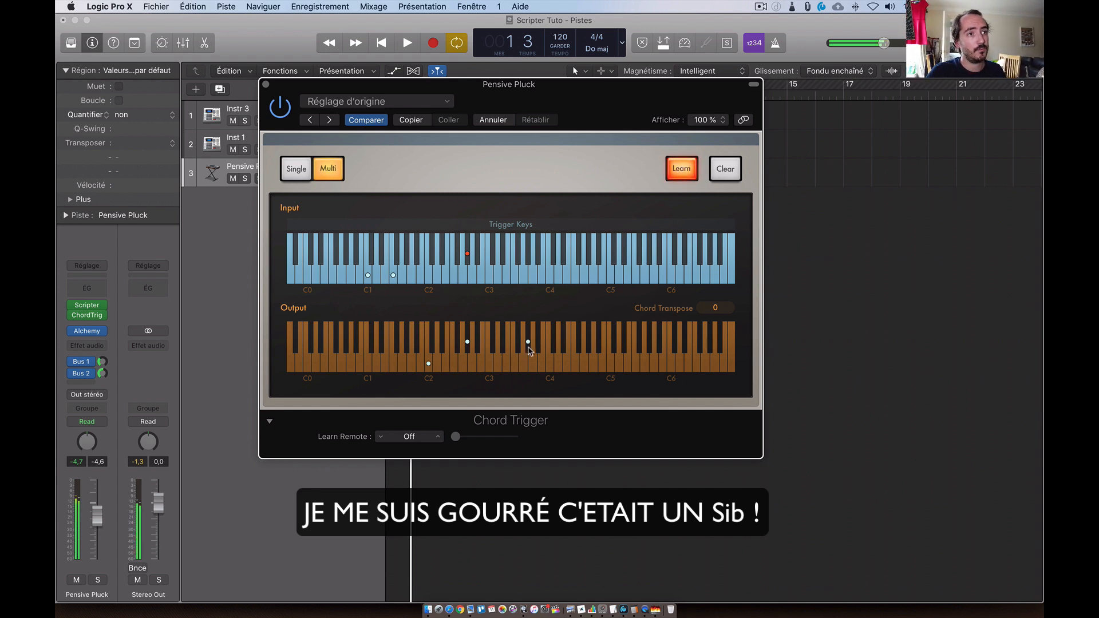
# - Reopen Scripter, enlarge its window to check the notes assigned to voices 2 and 4, and close it
pyautogui.click(88, 306)
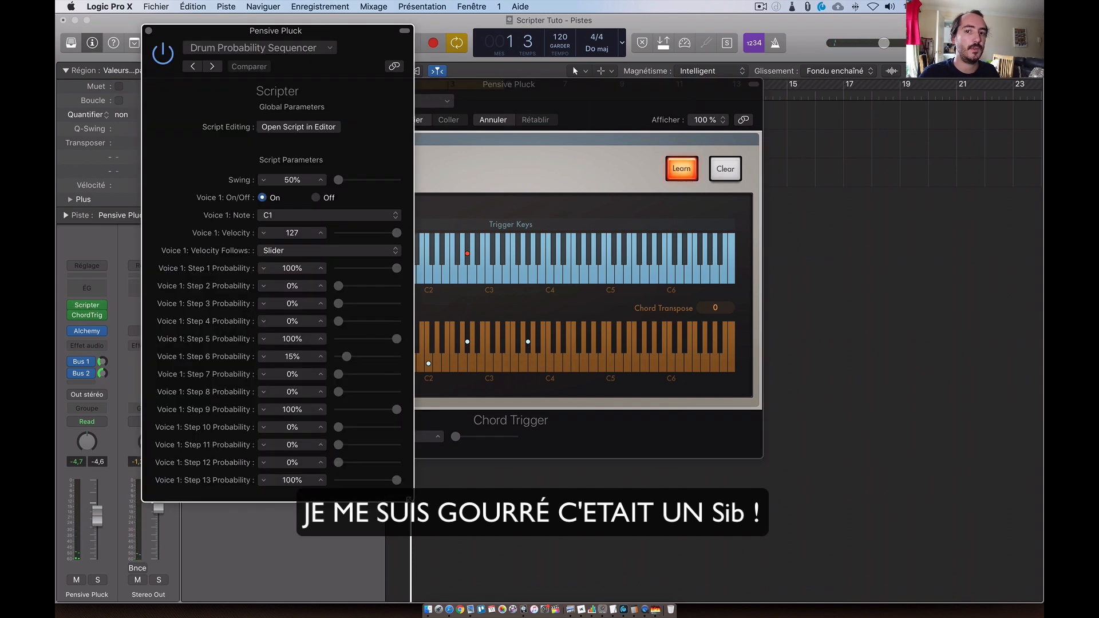
pyautogui.moveTo(720, 501); pyautogui.dragTo(789, 494)
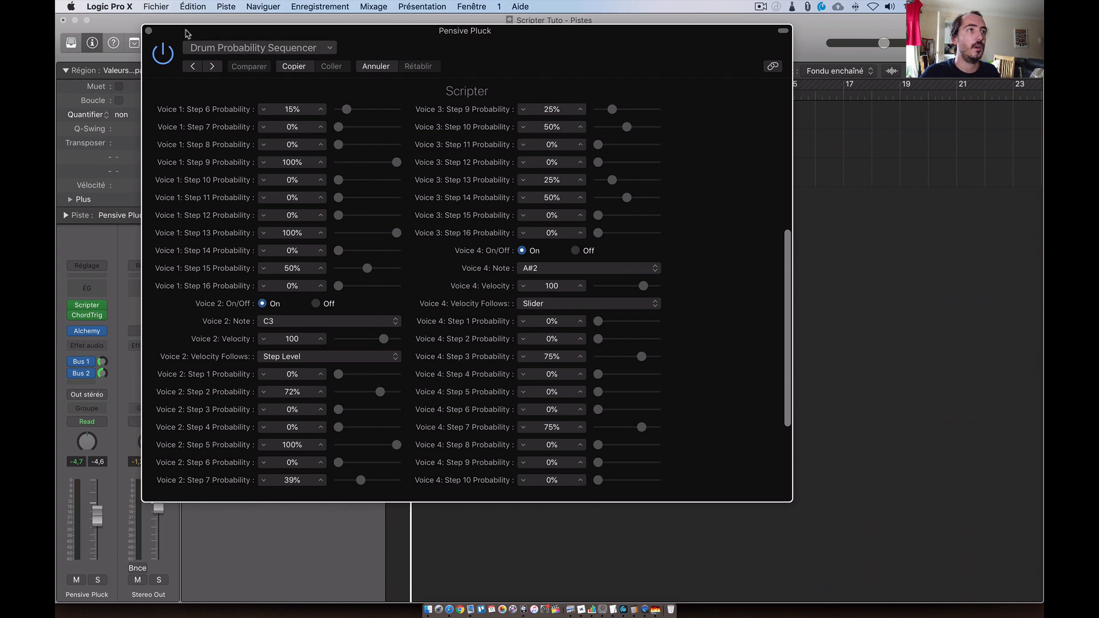
pyautogui.click(148, 30)
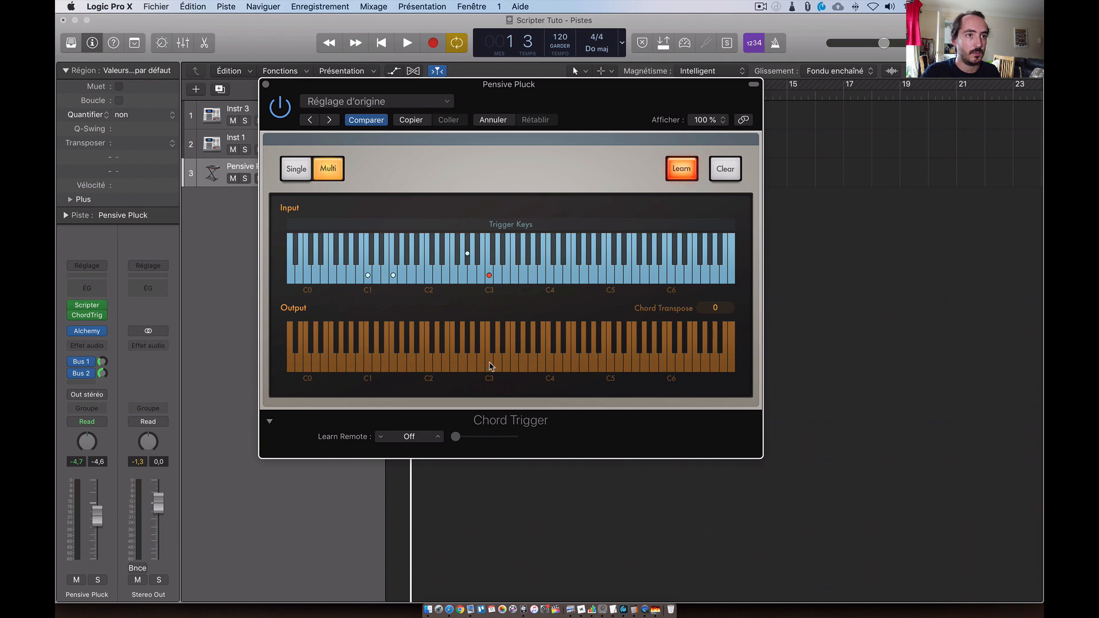
# - Assign trigger key C3 a chord with the output notes C2, G#2, C3 and D#3 in Chord Trigger
pyautogui.click(490, 366)
pyautogui.click(428, 364)
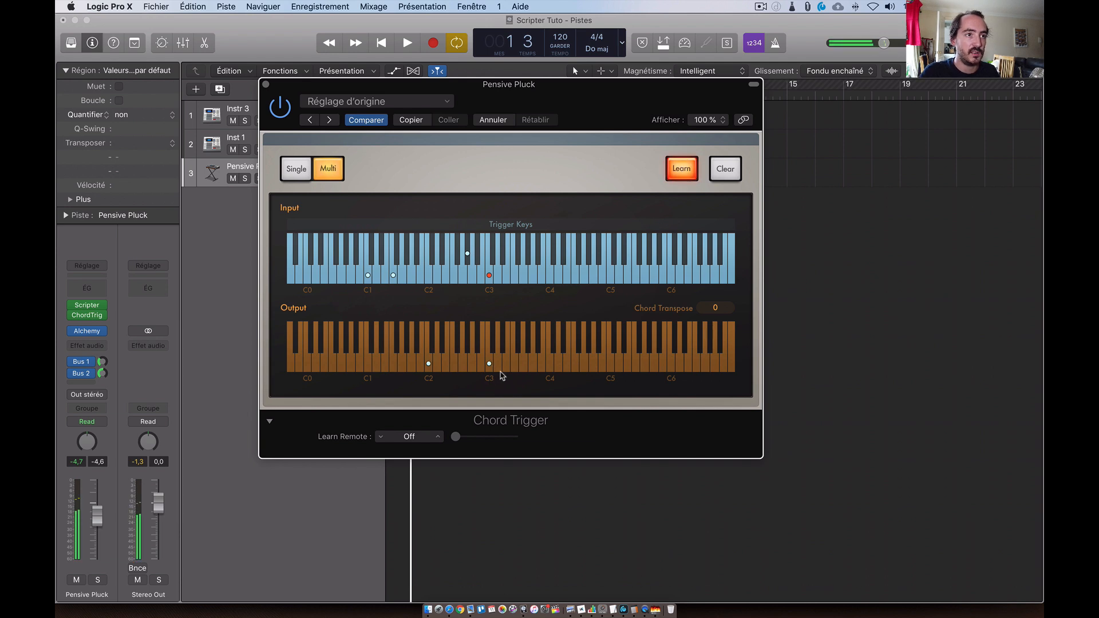
pyautogui.click(503, 341)
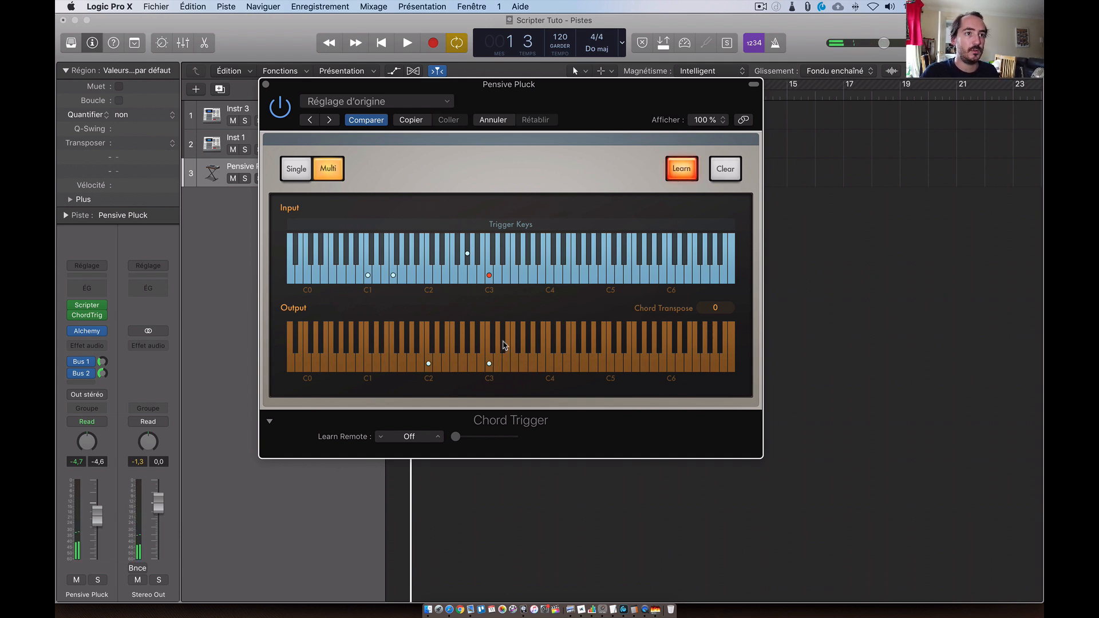
pyautogui.click(468, 343)
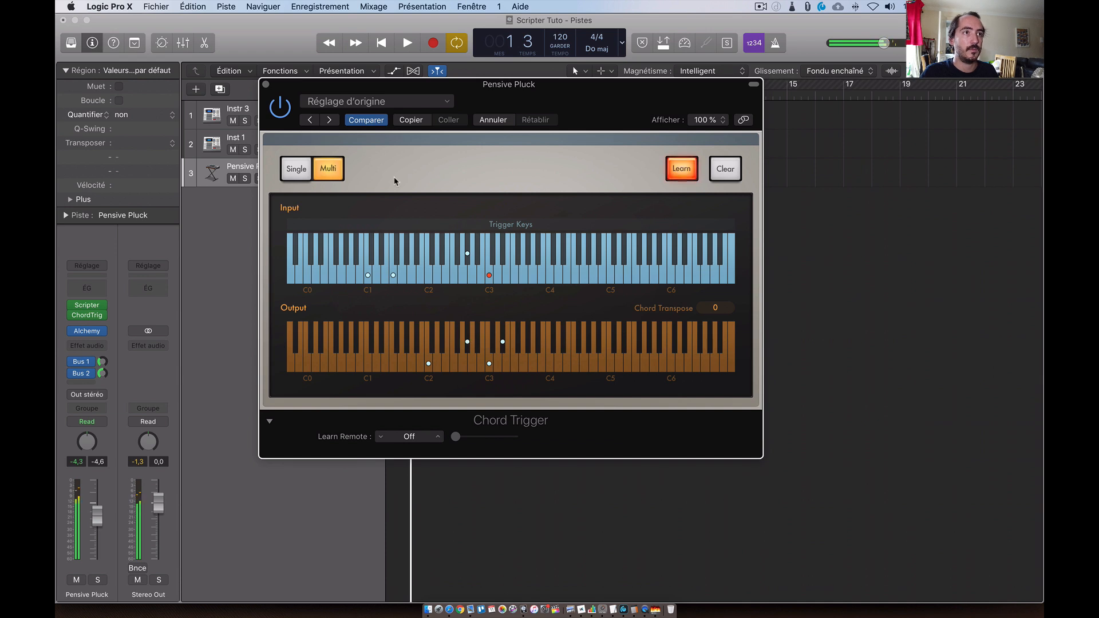
# - Play the loop, set the Pensive Pluck volume to -8.6 dB and the Inst 1 volume to 0.0 dB, and stop playback
pyautogui.press('space')
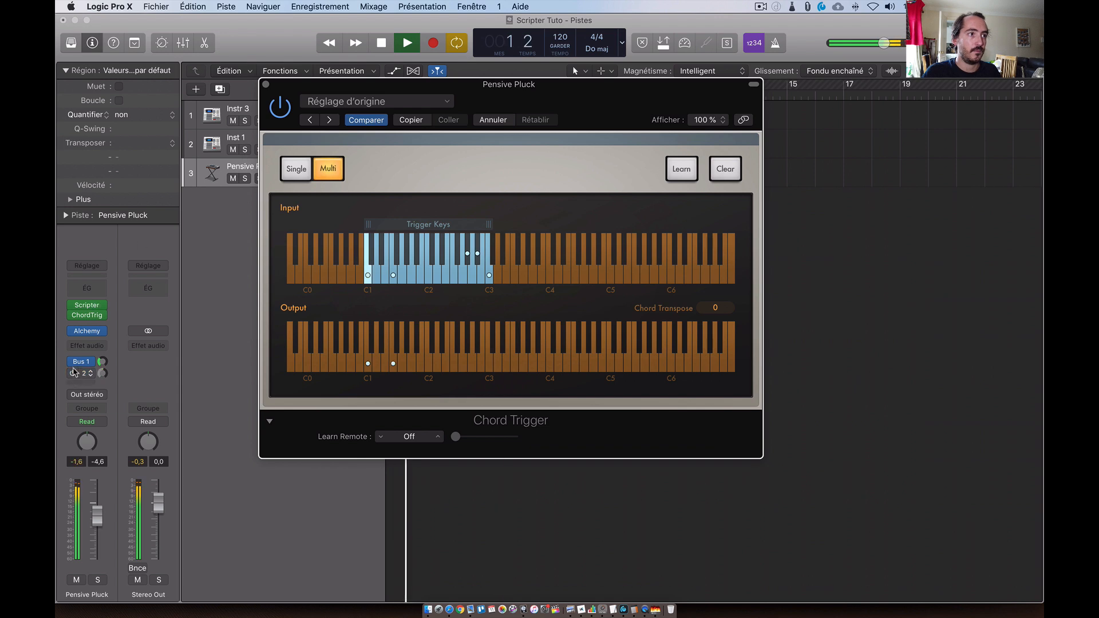
pyautogui.moveTo(97, 515); pyautogui.dragTo(102, 532)
pyautogui.moveTo(294, 84); pyautogui.dragTo(528, 85)
pyautogui.moveTo(336, 150); pyautogui.dragTo(313, 150)
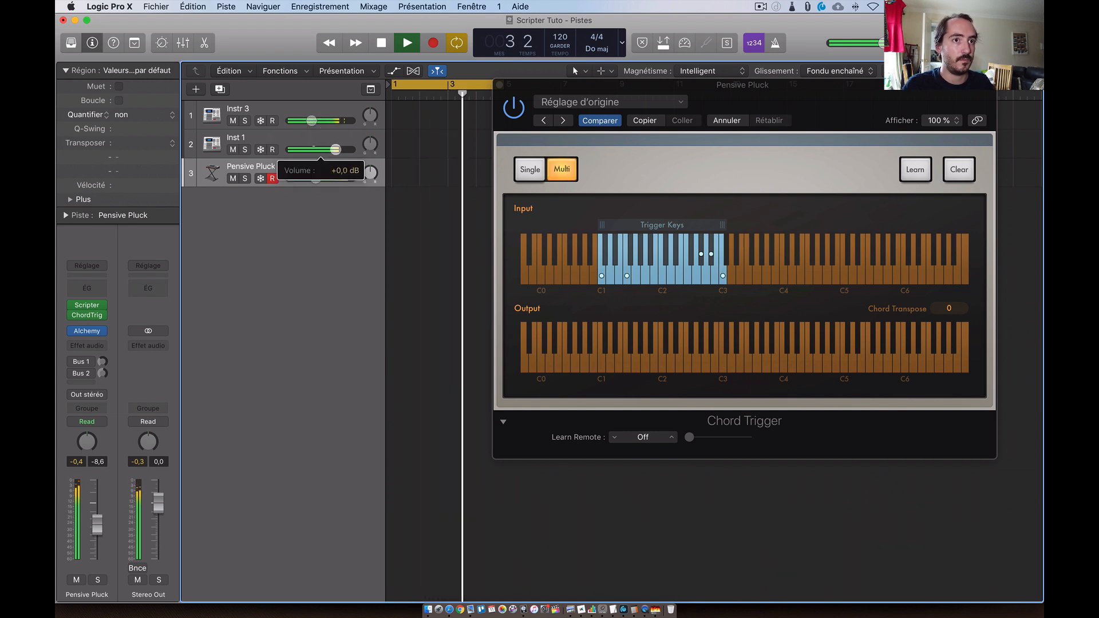
pyautogui.press('space')
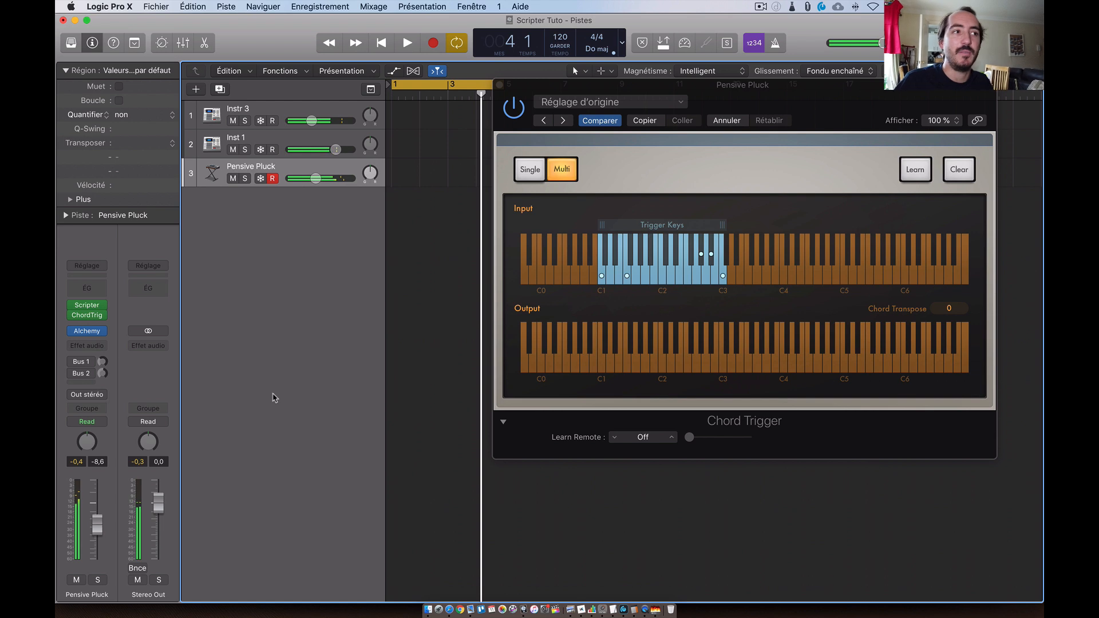
# - Insert an Arpeggiator after Chord Trigger on Pensive Pluck and turn on its Latch mode
pyautogui.click(86, 322)
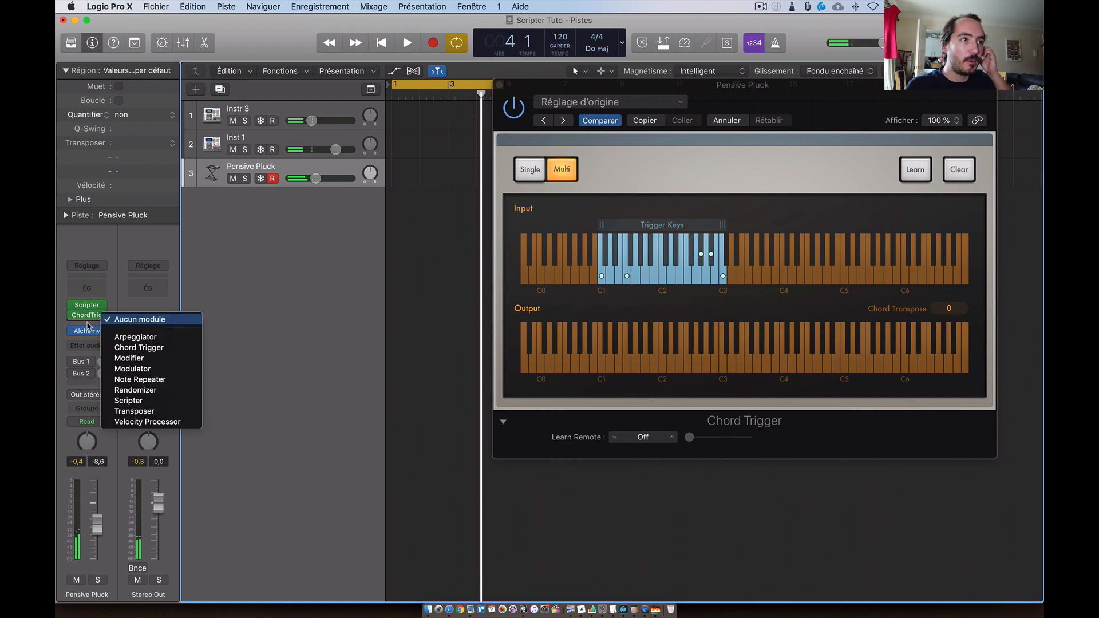
pyautogui.click(122, 337)
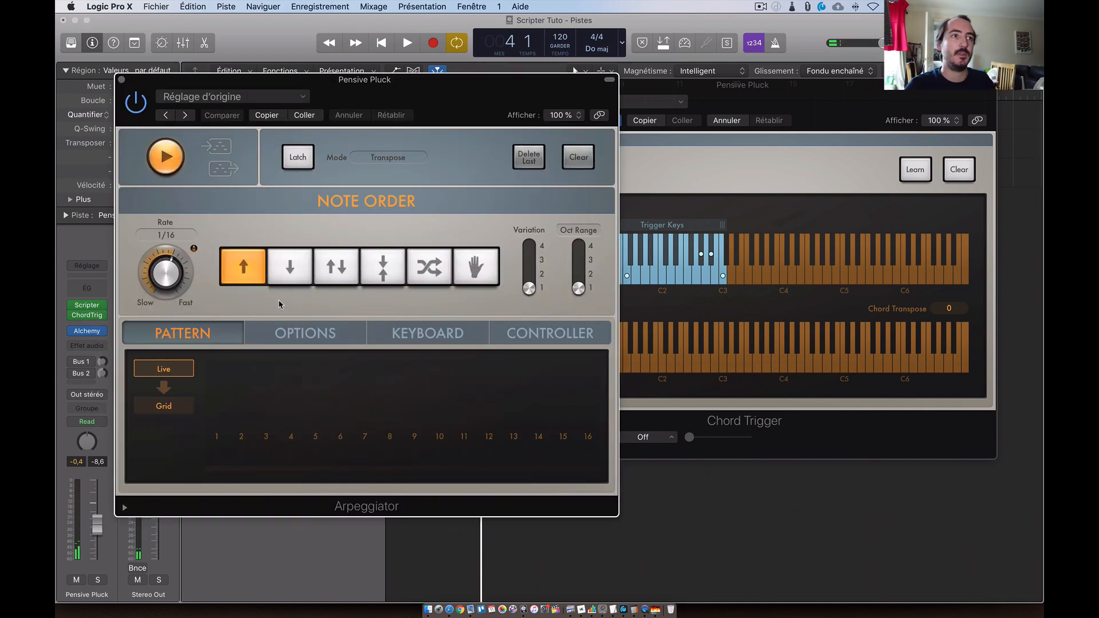
pyautogui.click(297, 158)
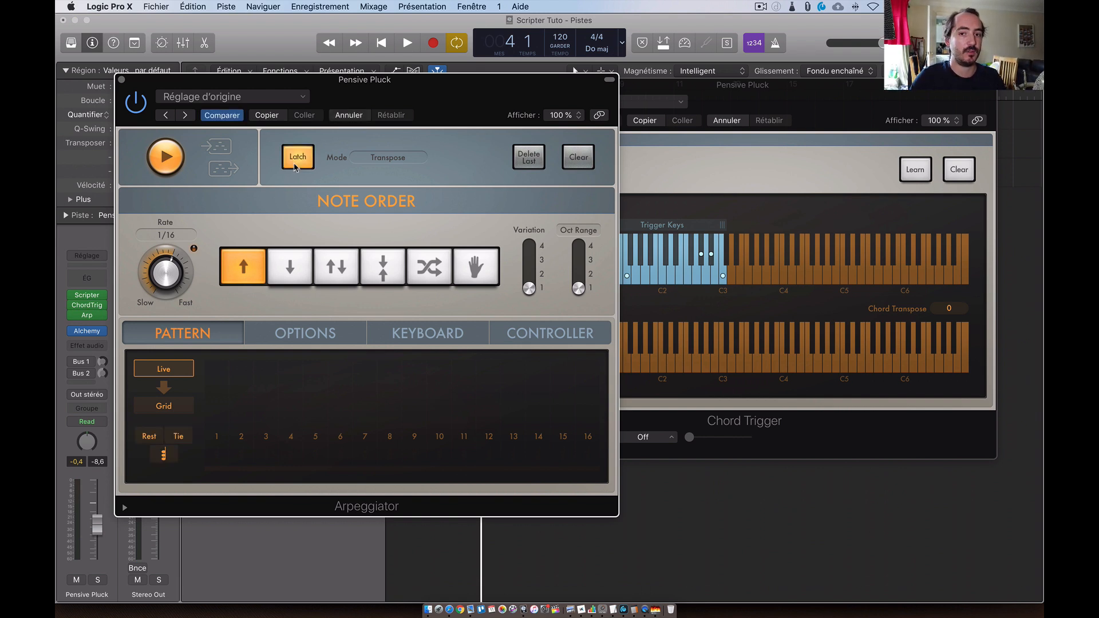
pyautogui.moveTo(434, 86); pyautogui.dragTo(592, 107)
# - During playback, set the Arpeggiator's note order to up/down, with Variation 3 and an octave range of 2
pyautogui.press('space')
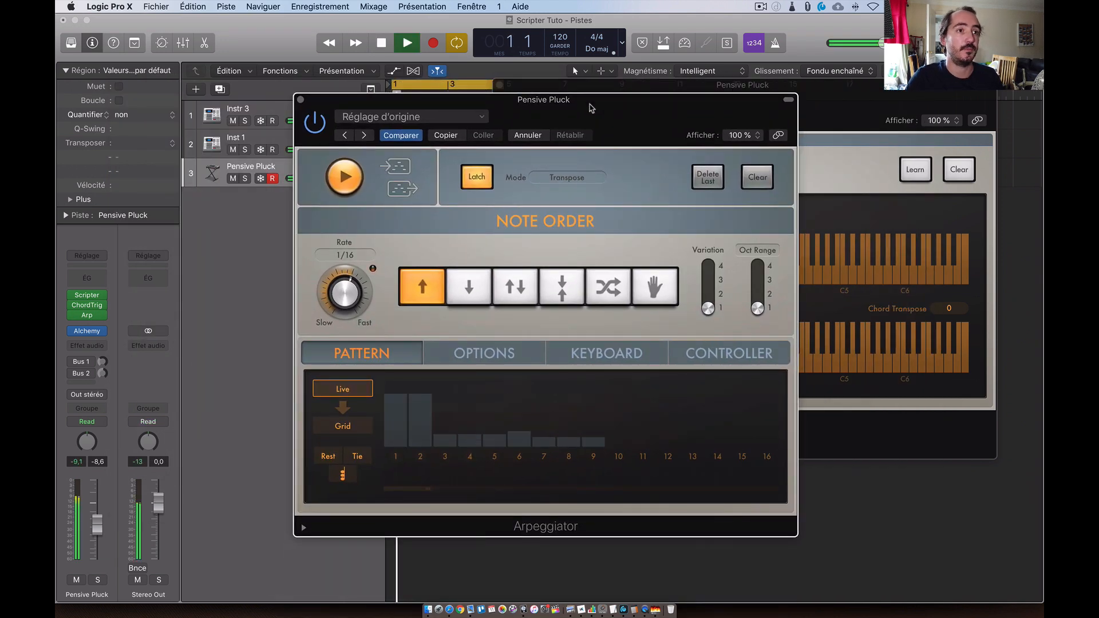
pyautogui.click(516, 290)
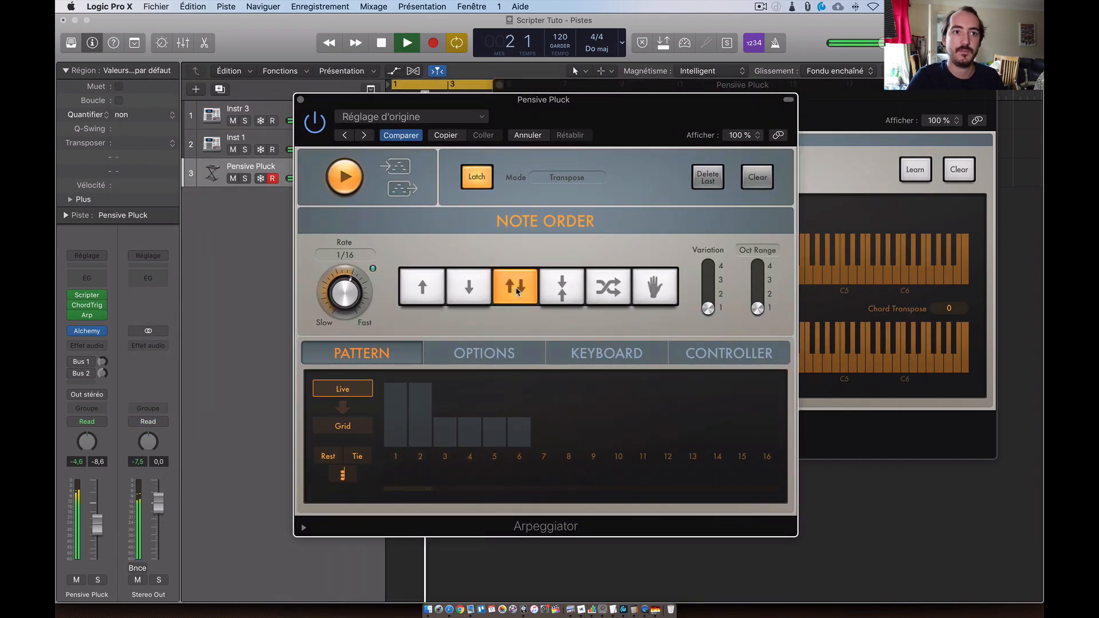
pyautogui.click(710, 283)
pyautogui.click(759, 293)
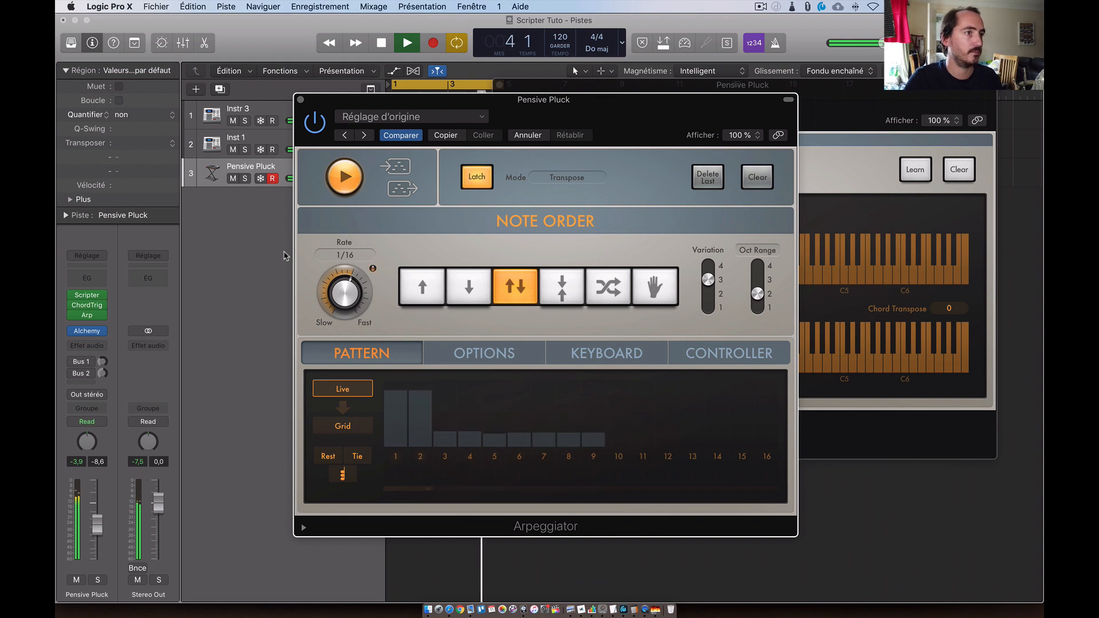
# - Enable the Bus 2 delay send on Pensive Pluck and raise its level to about +2.4 dB
pyautogui.click(73, 374)
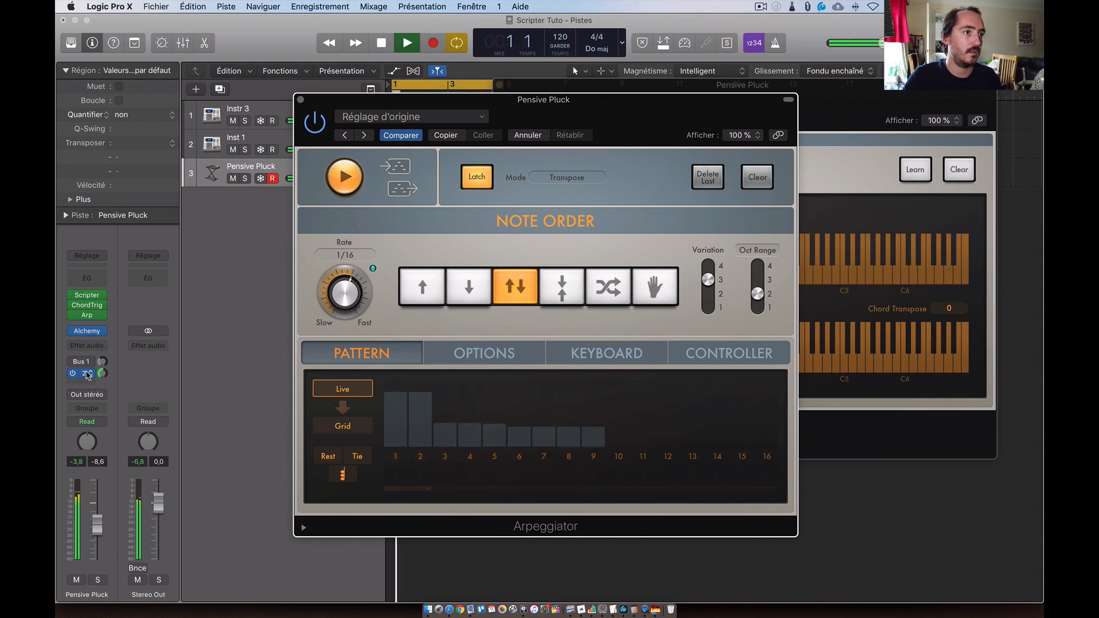
pyautogui.click(84, 375)
pyautogui.moveTo(102, 374); pyautogui.dragTo(103, 327)
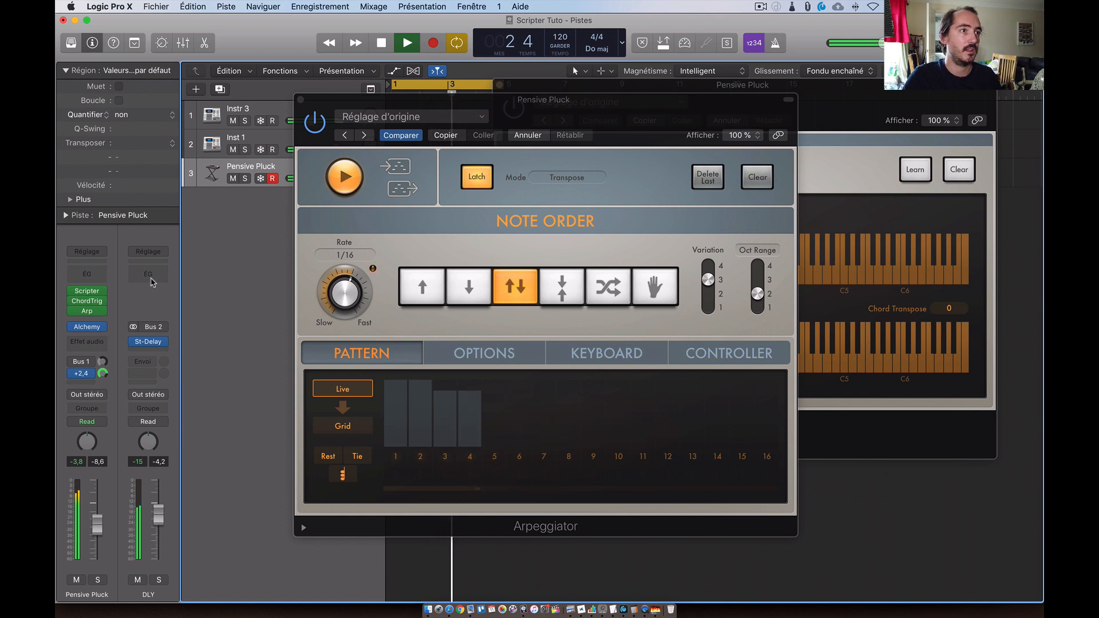
# - Insert a Channel EQ on the DLY bus, with a low cut at about 265 Hz and a slightly raised high shelf
pyautogui.click(150, 277)
pyautogui.click(158, 138)
pyautogui.moveTo(171, 234); pyautogui.dragTo(334, 240)
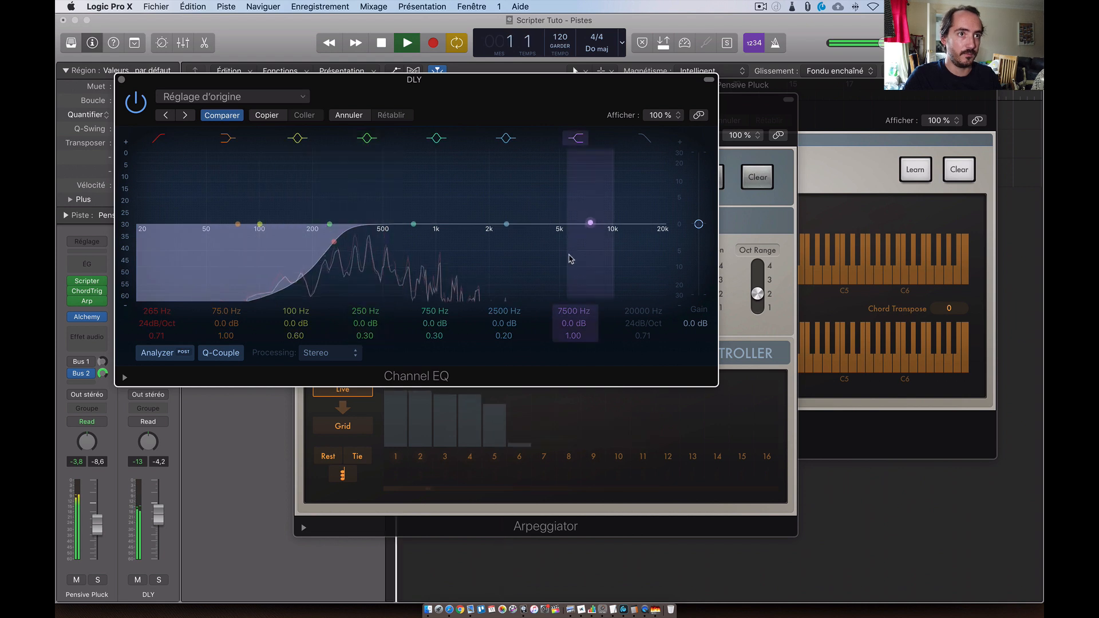
pyautogui.moveTo(571, 259); pyautogui.dragTo(571, 246)
pyautogui.click(121, 80)
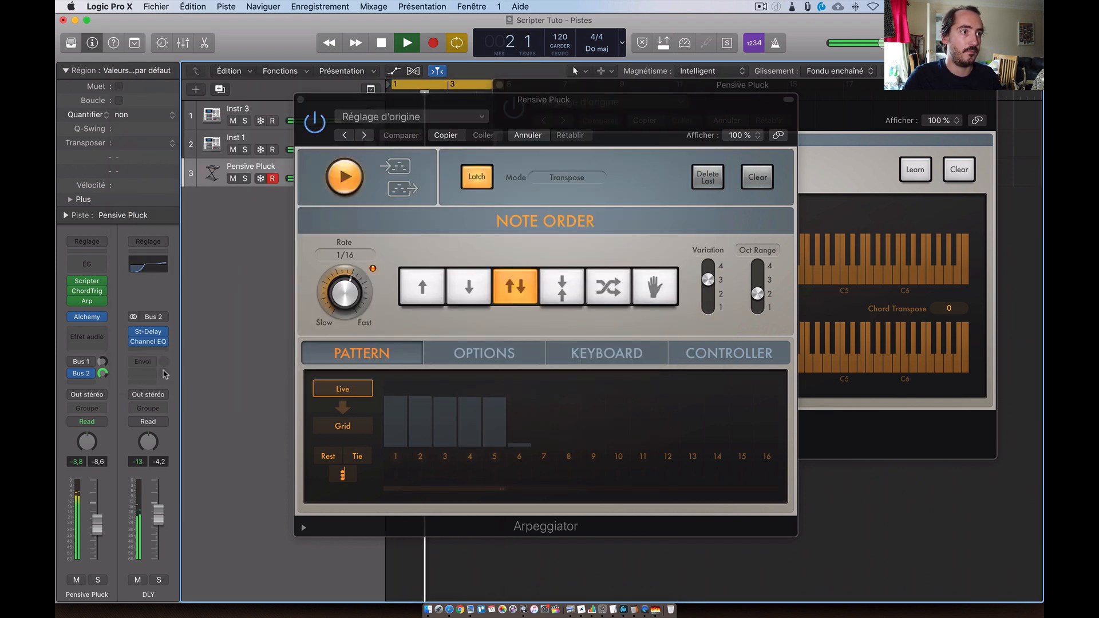
# - Enable the Bus 1 send on Pensive Pluck and add a Channel EQ with a low cut at about 270 Hz to the RVB bus
pyautogui.click(72, 361)
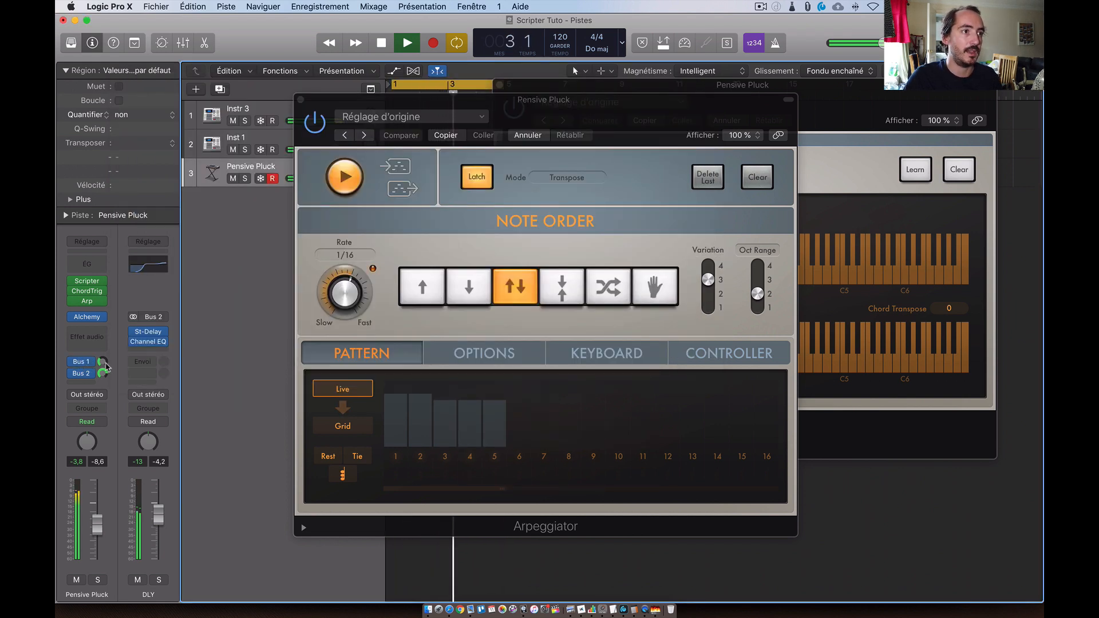
pyautogui.click(104, 362)
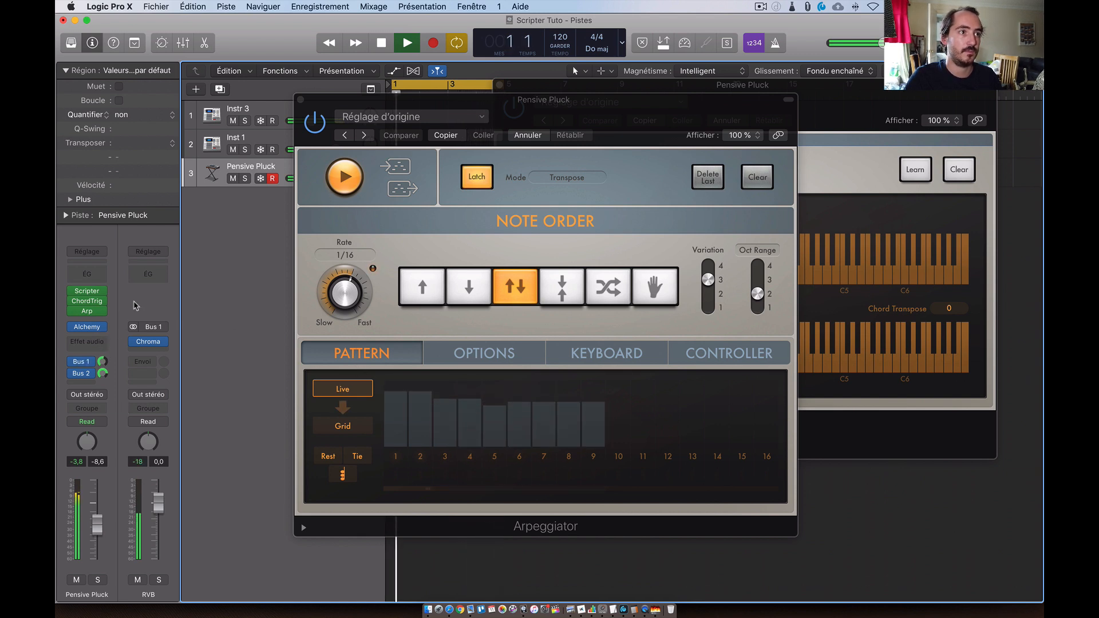
pyautogui.click(148, 273)
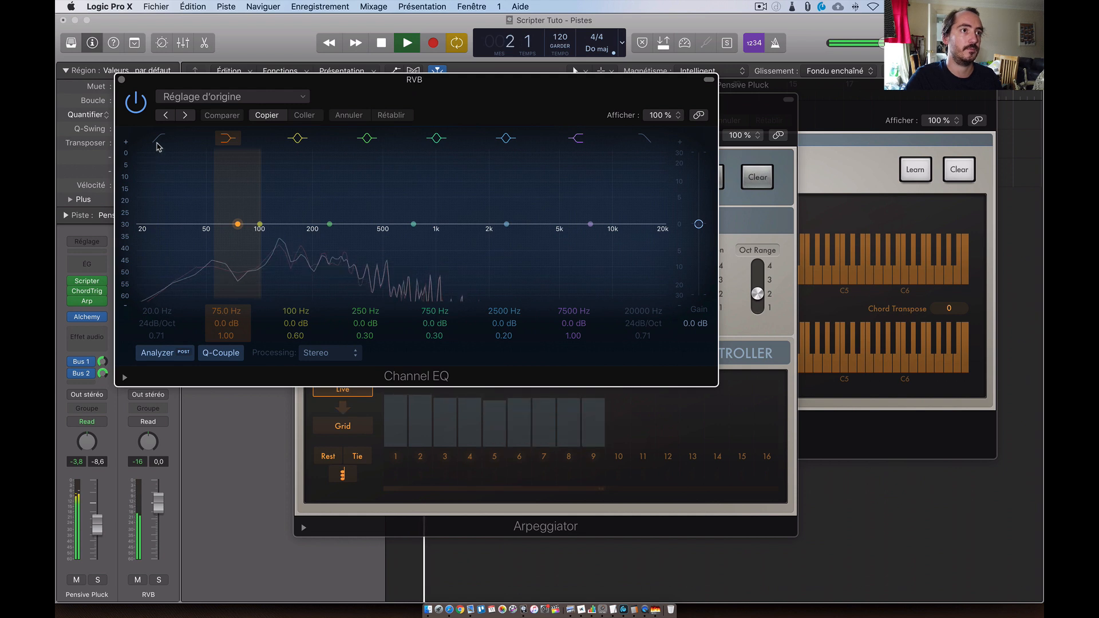
pyautogui.moveTo(158, 147); pyautogui.dragTo(187, 142)
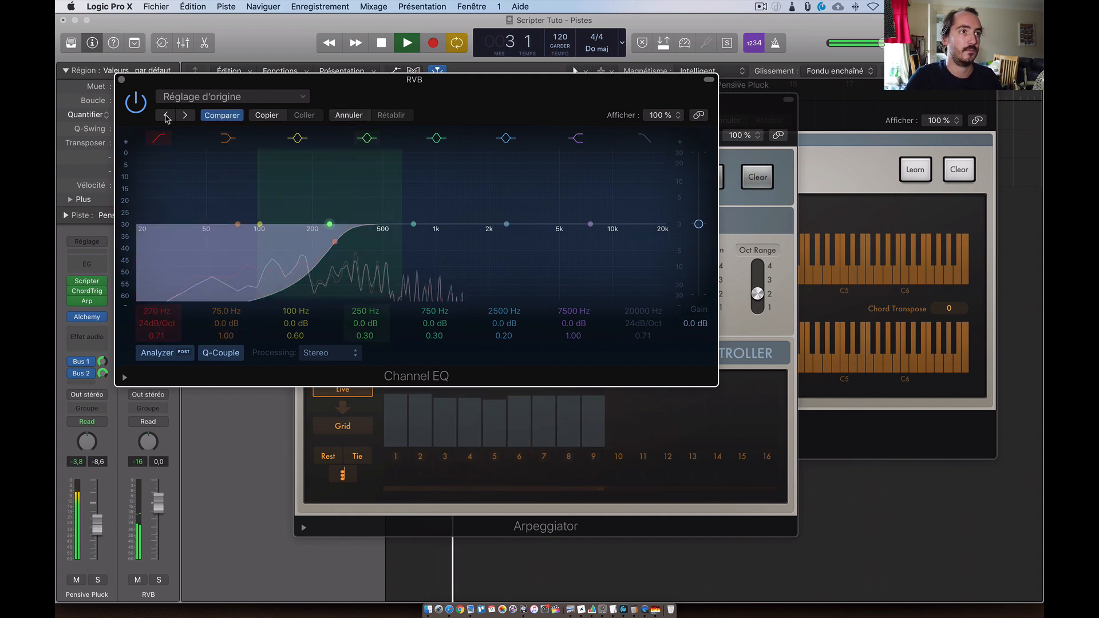
pyautogui.click(121, 79)
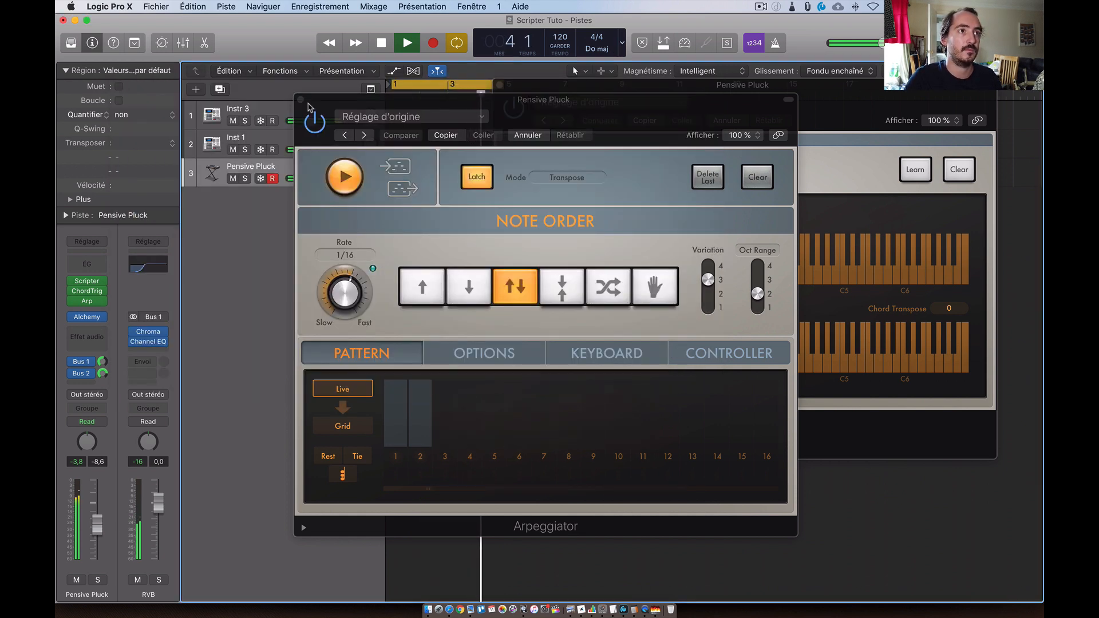
# - Close the Arpeggiator and Chord Trigger windows and play the loop with the metronome turned on
pyautogui.click(300, 100)
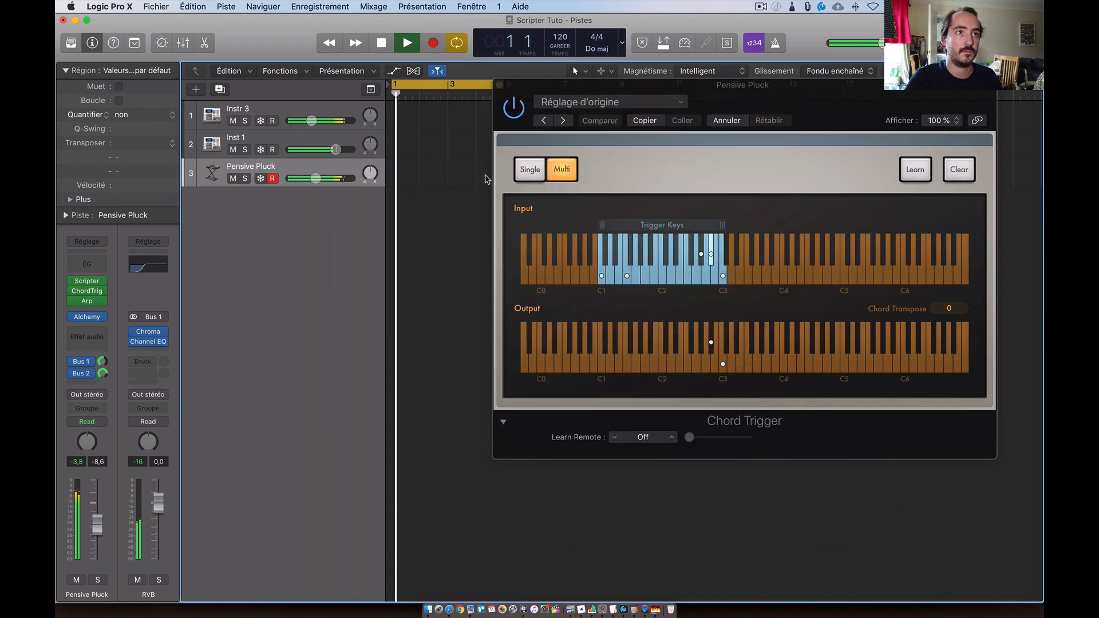
pyautogui.click(499, 85)
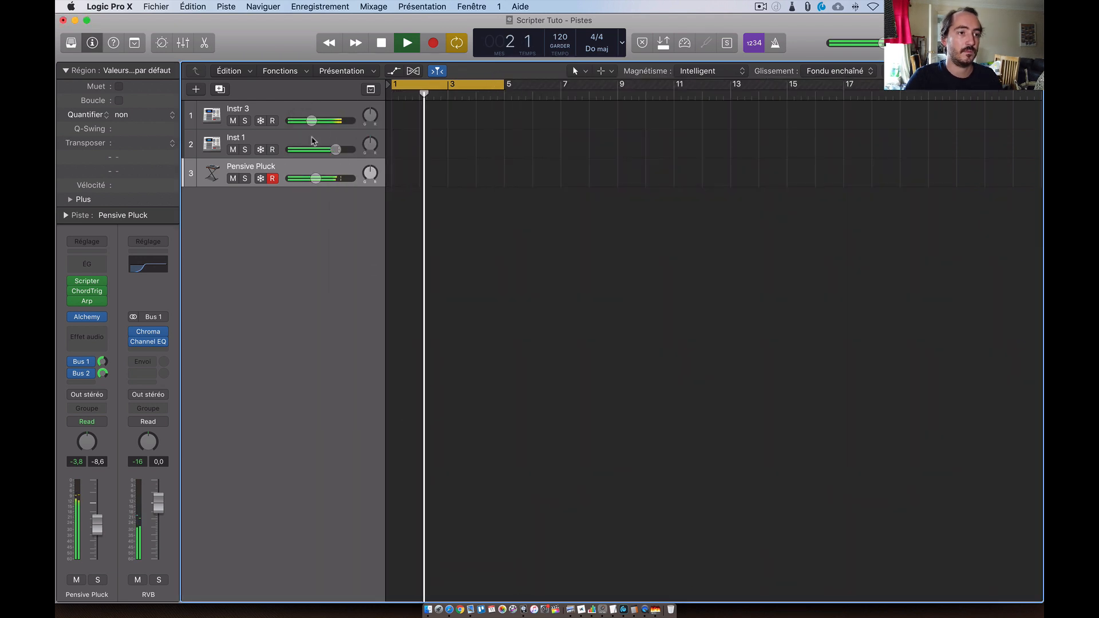
pyautogui.press('space')
pyautogui.press('k')
pyautogui.press('space')
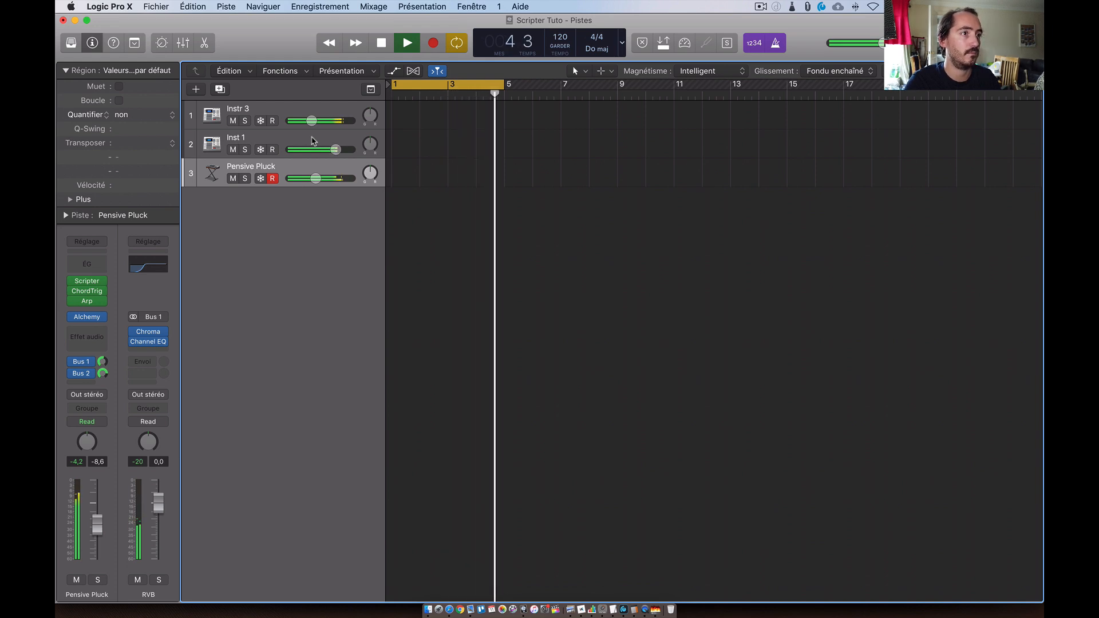
pyautogui.press('space')
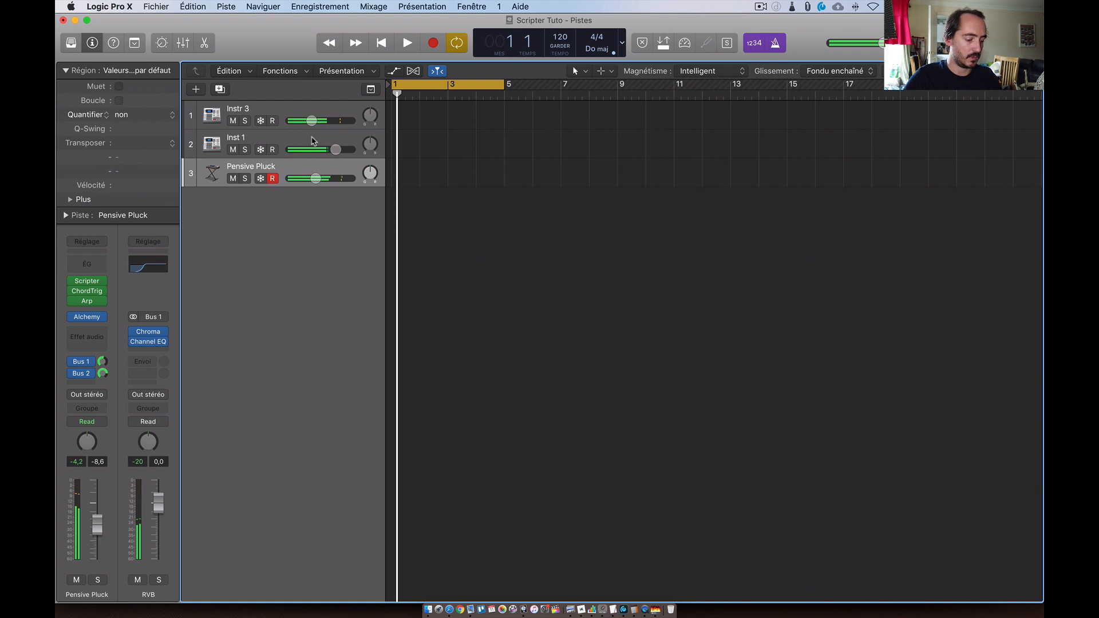
# - Make a brief test recording on the Pensive Pluck track, bypass Scripter and stop the transport
pyautogui.press('space')
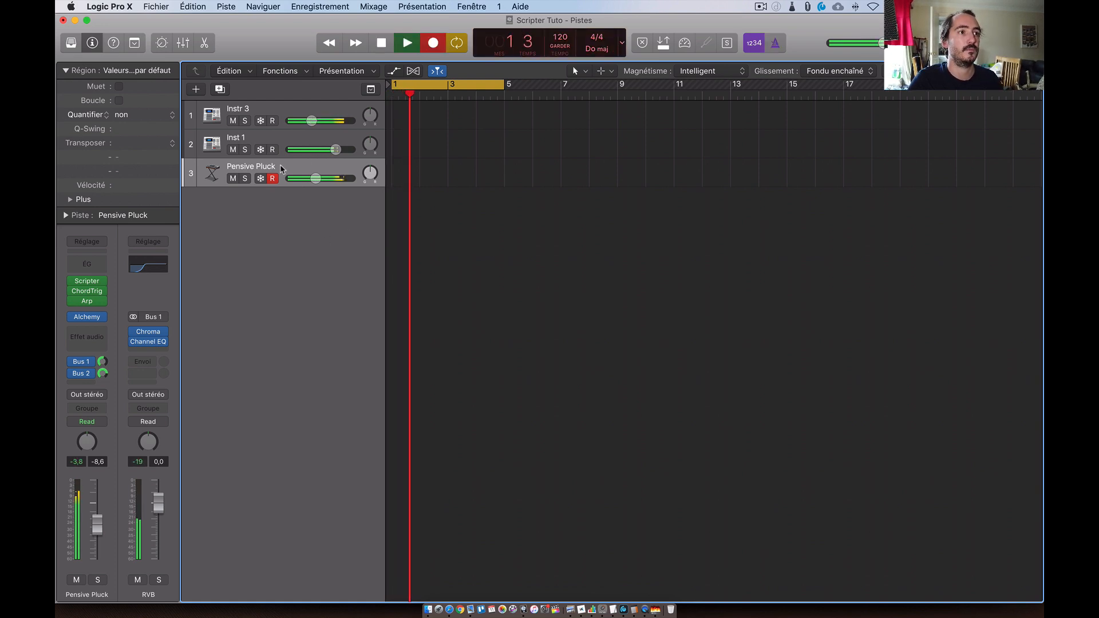
pyautogui.moveTo(73, 283)
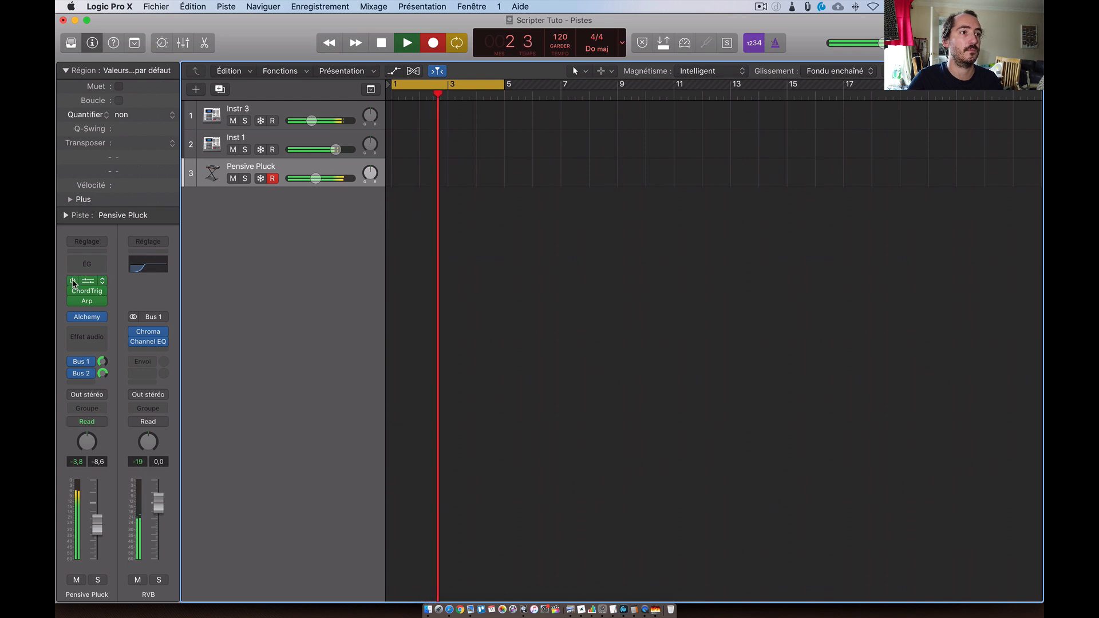
pyautogui.press('space')
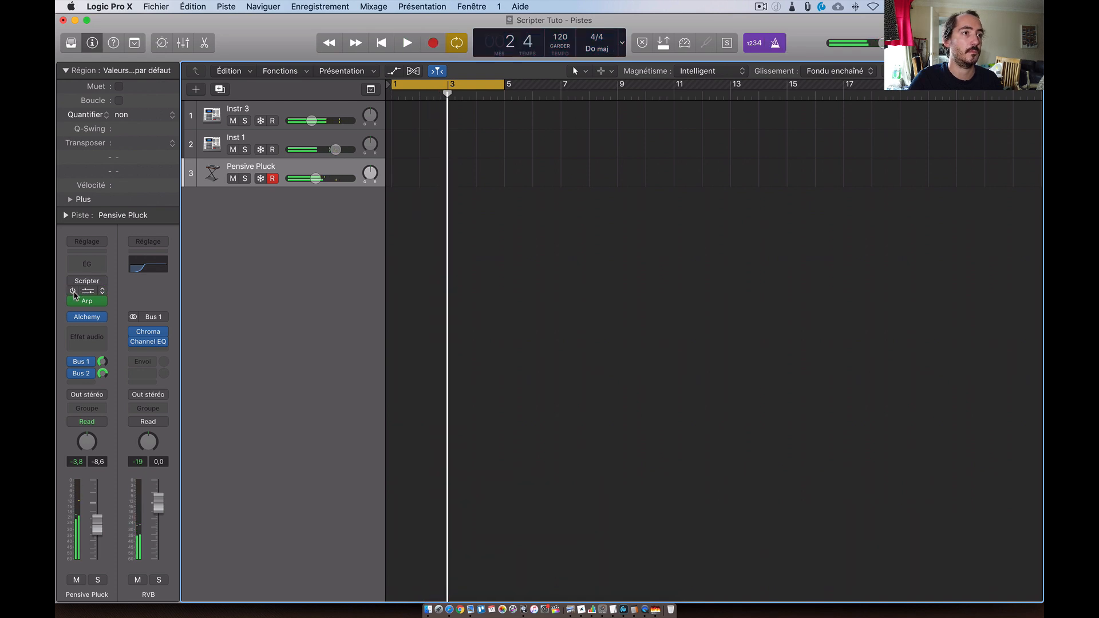
# - Restart playback and bypass the Arpeggiator on Pensive Pluck while keeping Chord Trigger active
pyautogui.press('space')
pyautogui.click(74, 290)
pyautogui.click(74, 296)
pyautogui.click(75, 303)
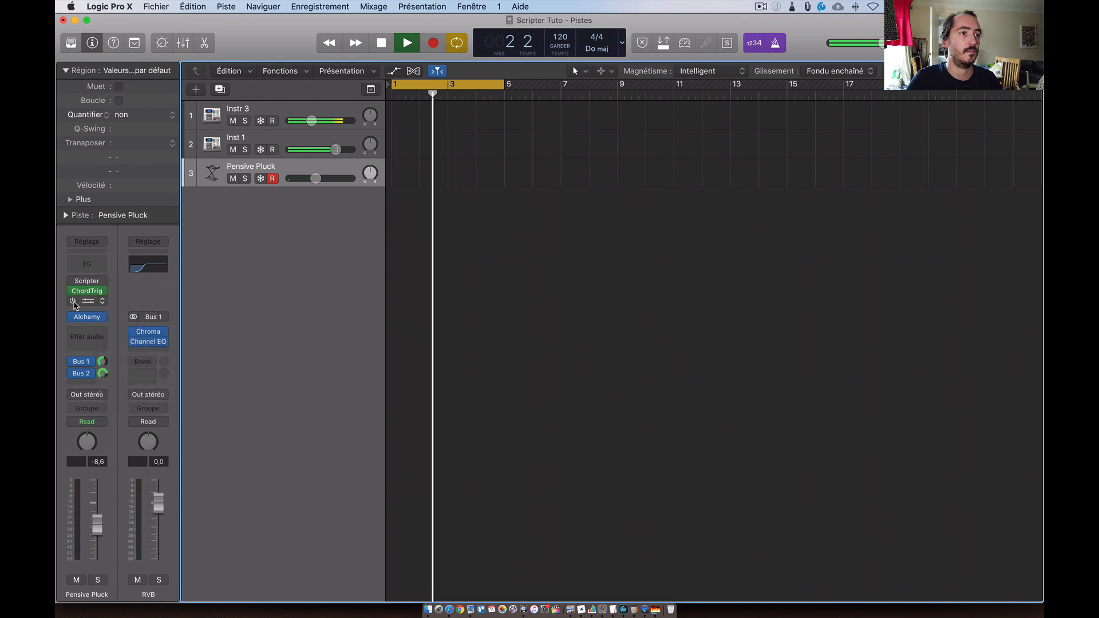
# - Reactivate the Arpeggiator on the Pensive Pluck track and stop playback
pyautogui.click(74, 302)
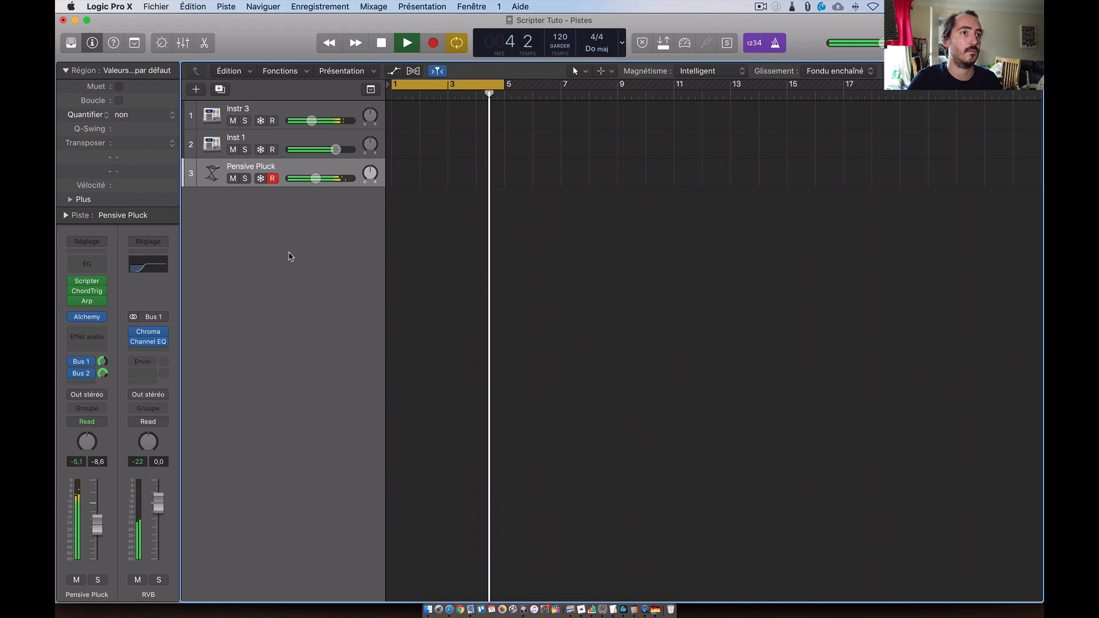
pyautogui.press('space')
pyautogui.rightClick(92, 311)
pyautogui.click(265, 268)
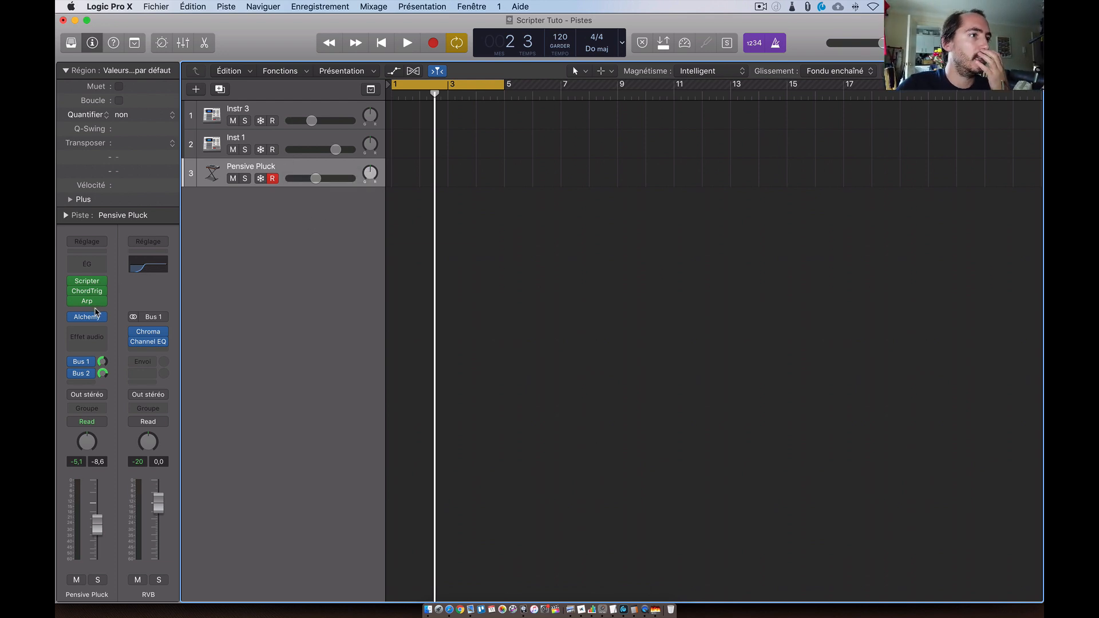
pyautogui.click(97, 307)
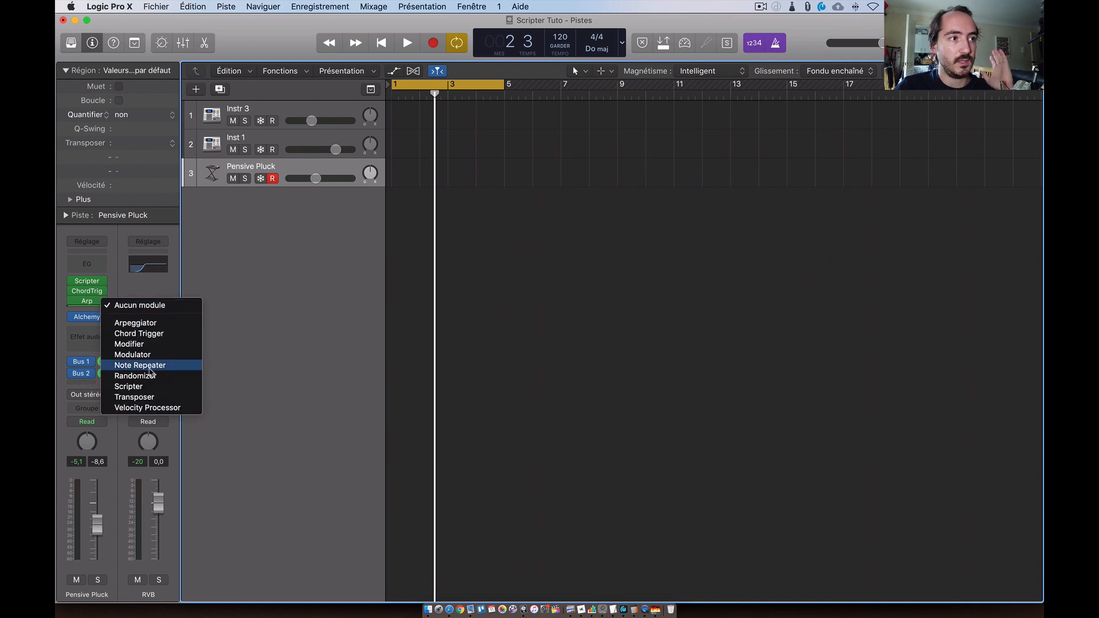
pyautogui.click(372, 295)
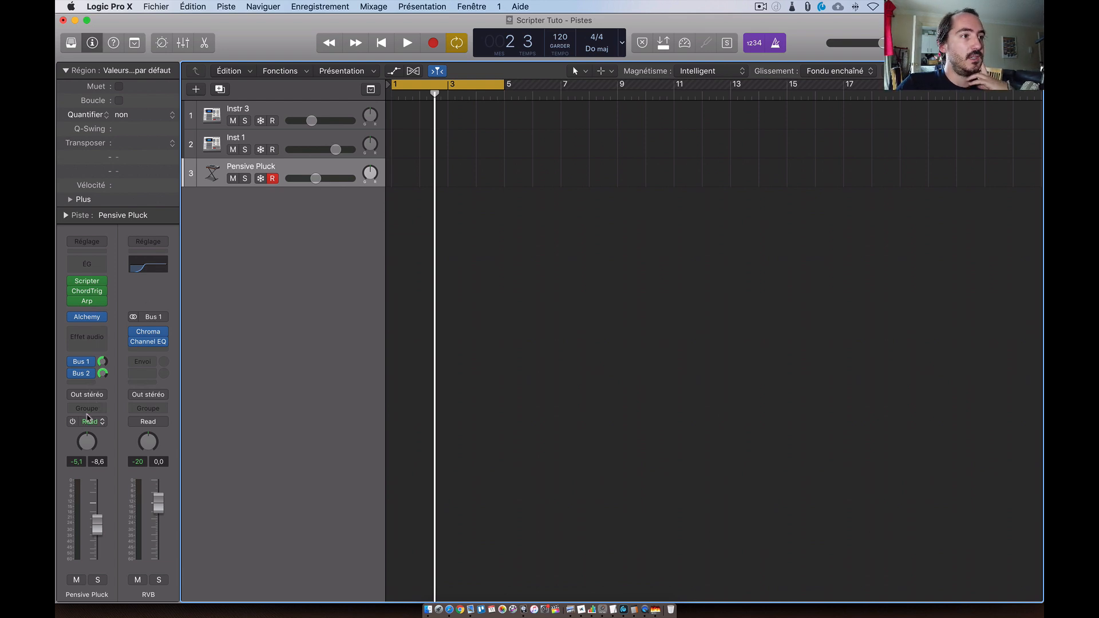
# - Route the Pensive Pluck track's output to Bus 3
pyautogui.click(87, 395)
pyautogui.moveTo(100, 443)
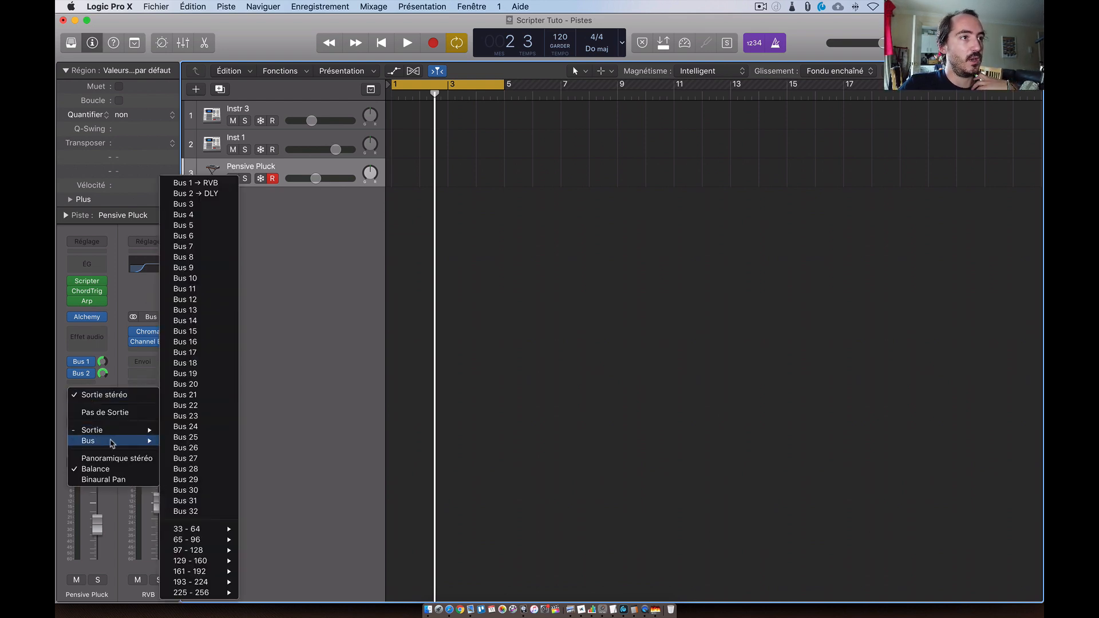
pyautogui.click(194, 205)
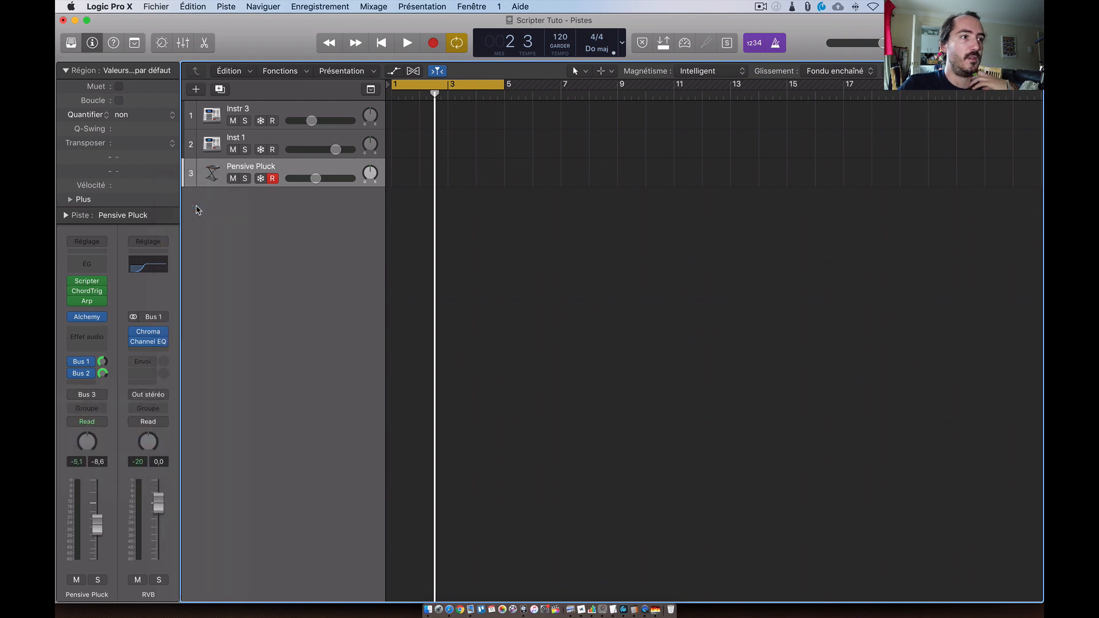
# - Create one audio track with Bus 3 (Aux. 3) as its input and Output 1 + 2 as its output
pyautogui.click(196, 89)
pyautogui.click(568, 60)
pyautogui.click(404, 142)
pyautogui.click(403, 140)
pyautogui.click(404, 141)
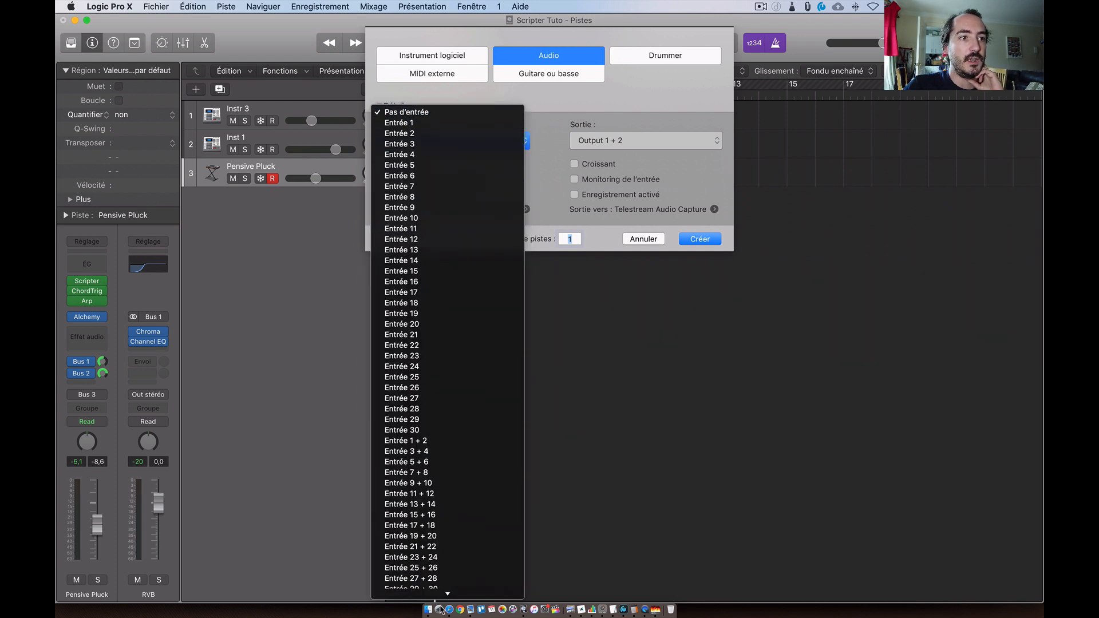
pyautogui.moveTo(445, 585)
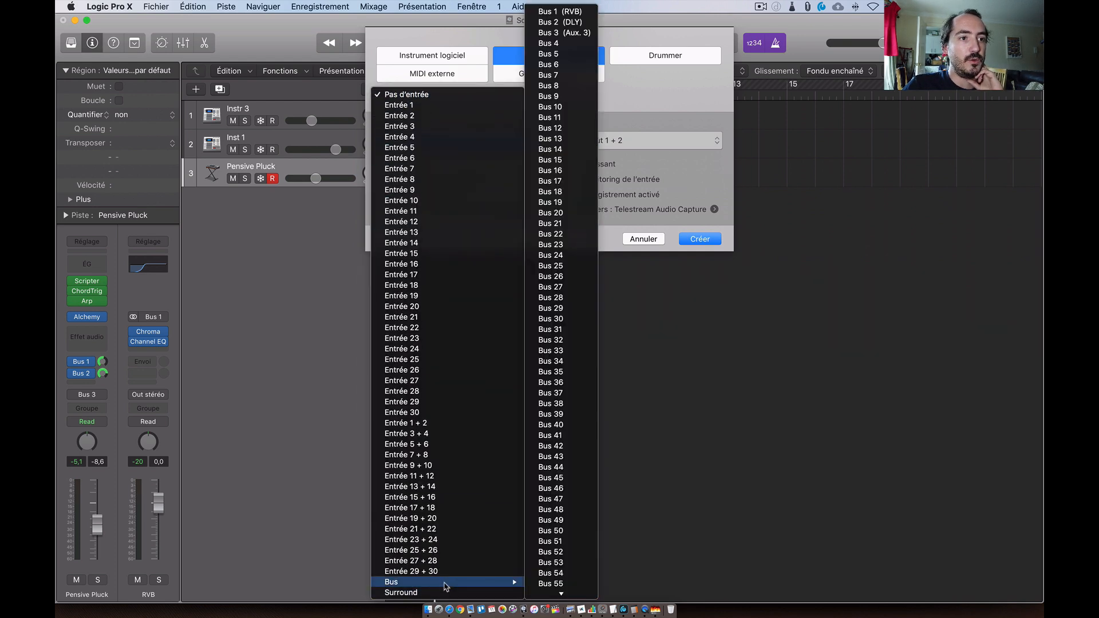
pyautogui.click(568, 34)
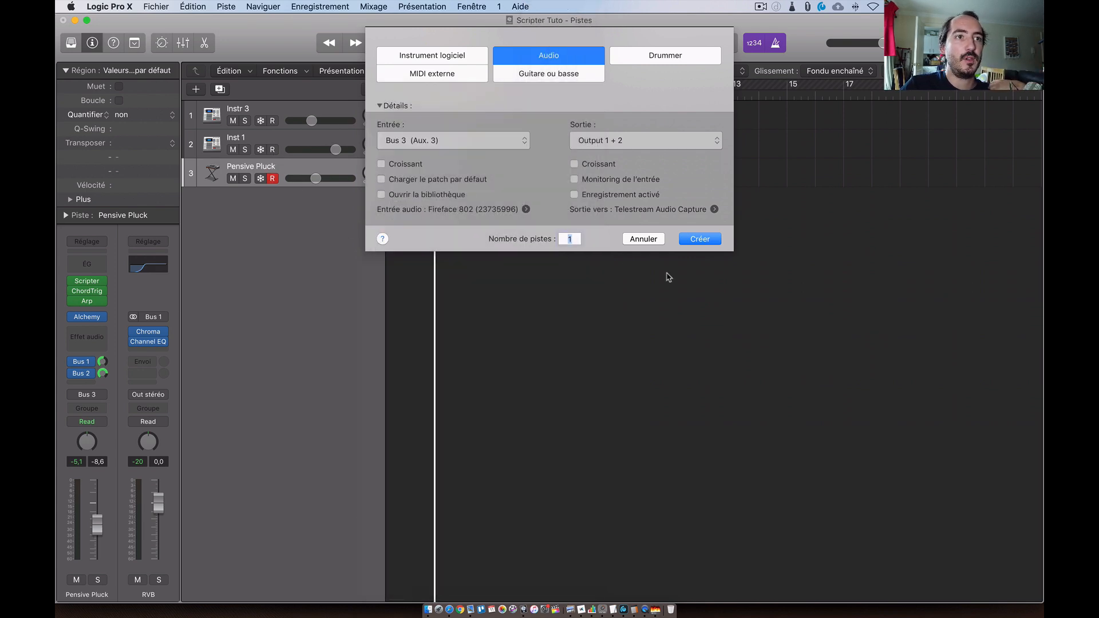
pyautogui.click(693, 241)
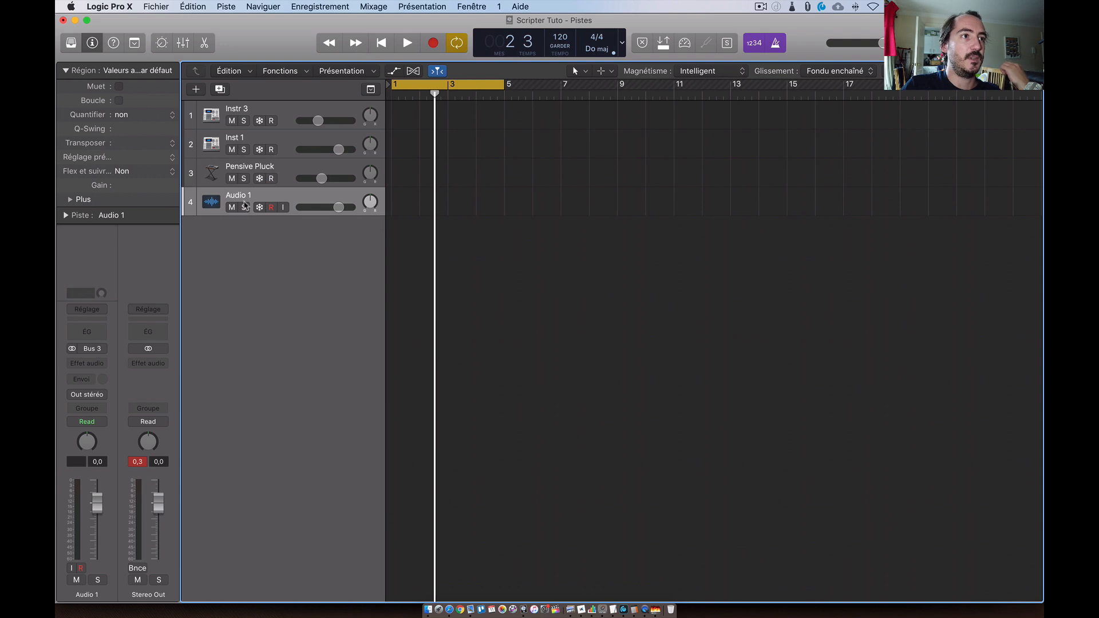
# - Enable input monitoring on the Audio 1 track and play the loop, muting and unmuting the track to check the Bus 3 signal
pyautogui.click(283, 207)
pyautogui.press('space')
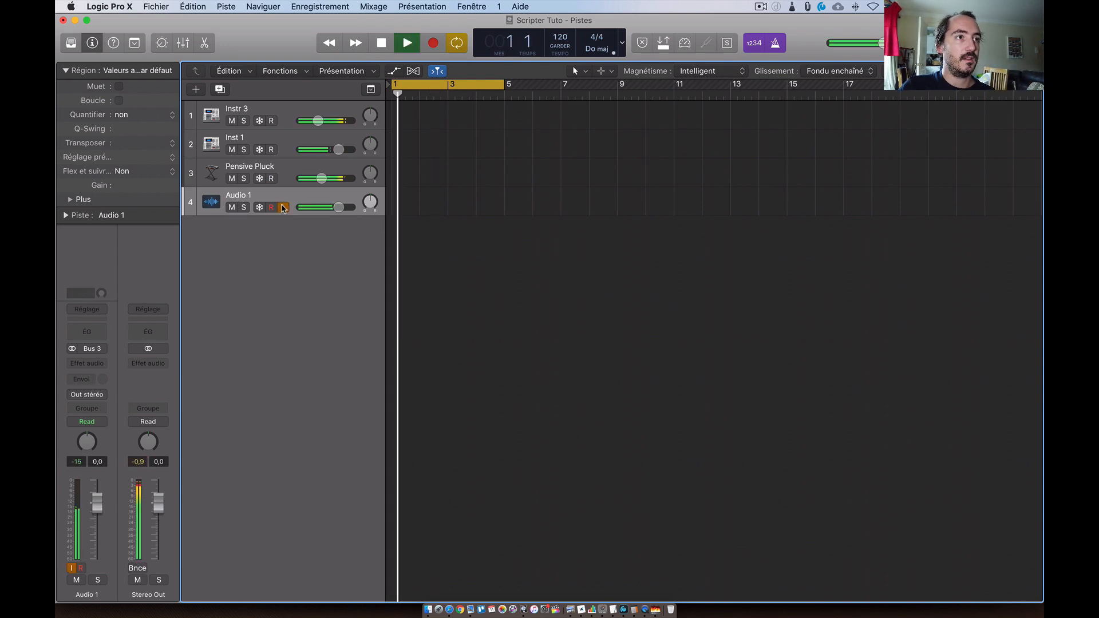
pyautogui.click(232, 207)
pyautogui.click(232, 208)
pyautogui.click(291, 168)
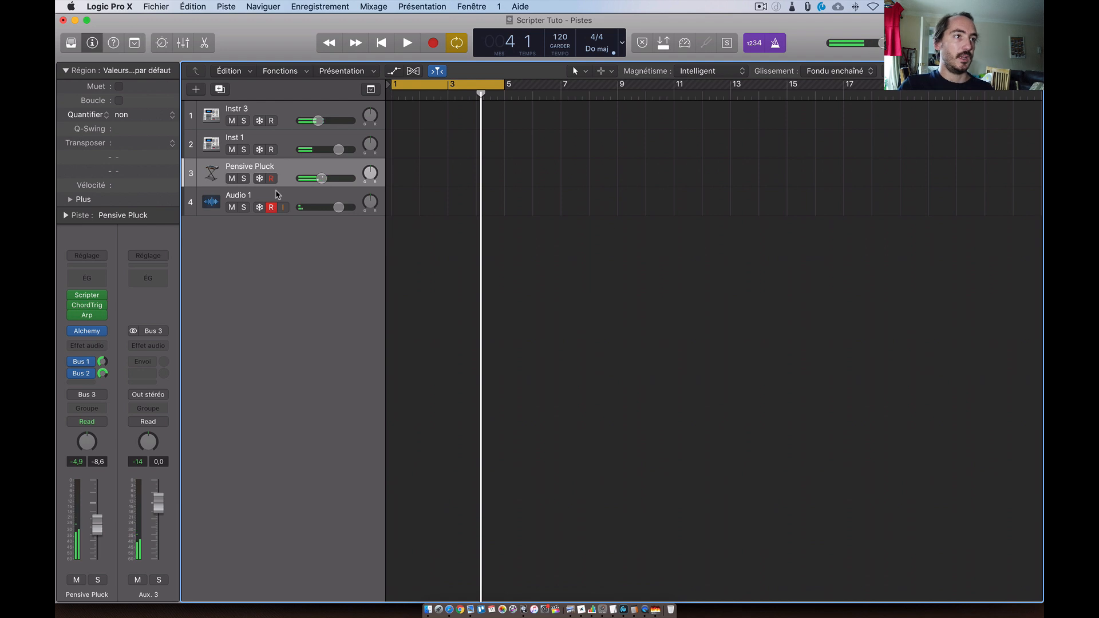
# - Rename the Audio 1 track as SAMPLE and record about four bars of the Pensive Pluck signal onto it
pyautogui.click(265, 198)
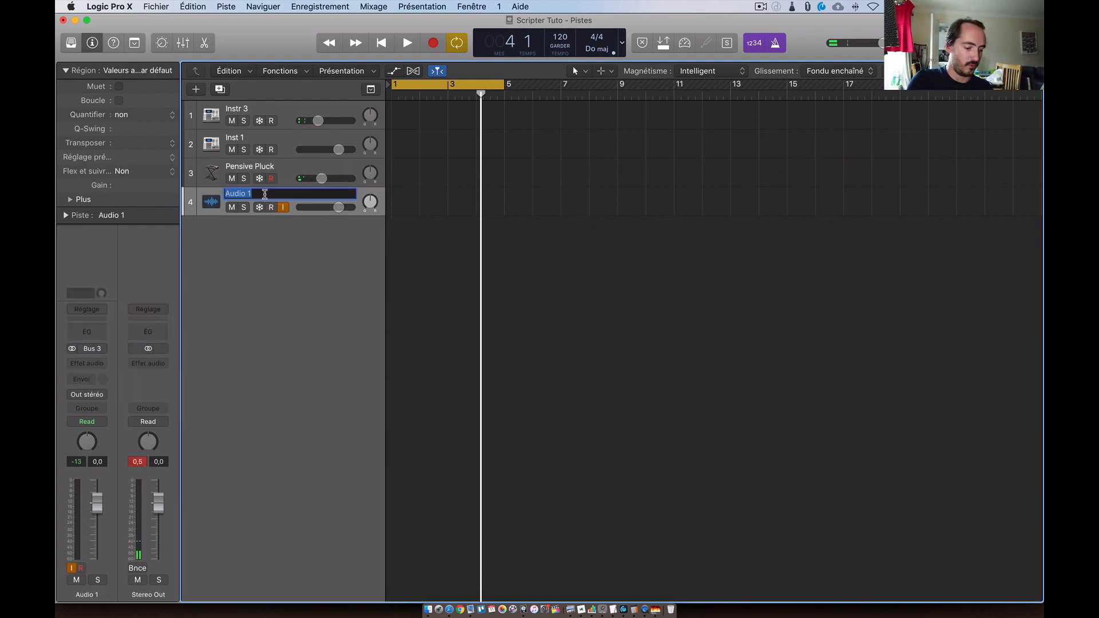
pyautogui.press('space')
pyautogui.press('space')
pyautogui.press('r')
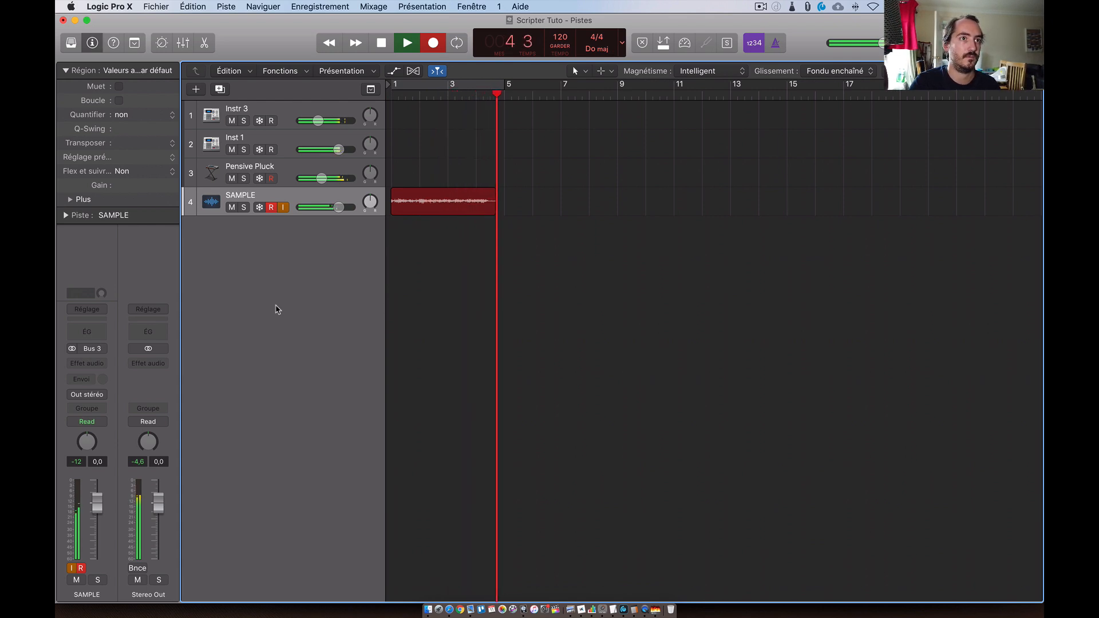
pyautogui.press('space')
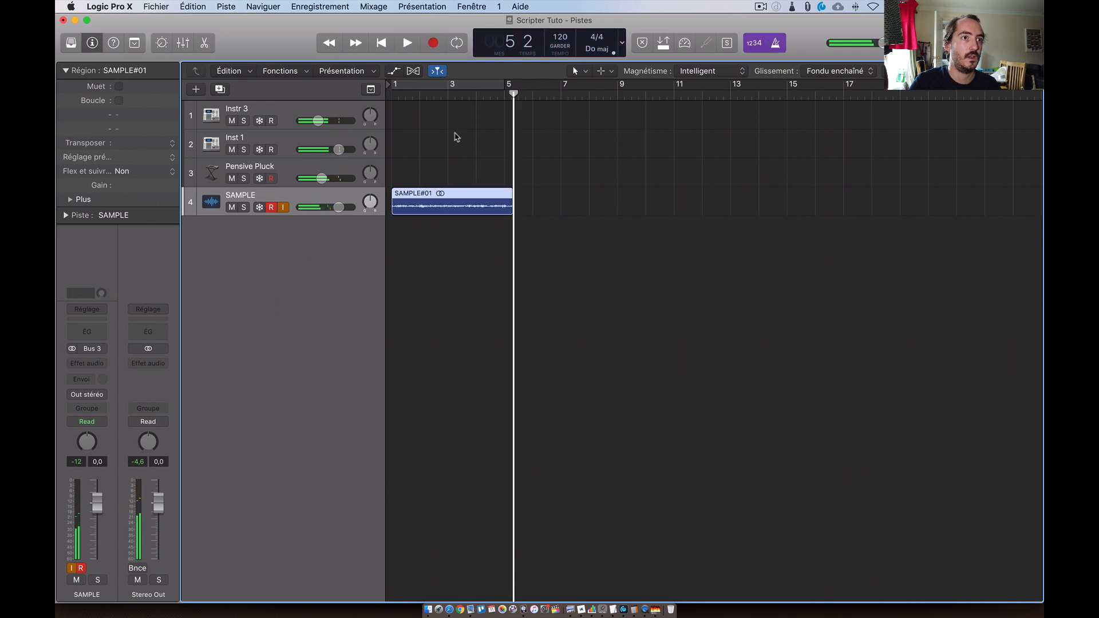
# - Play the loop with SAMPLE soloed and trim the end of its recorded region to bar 5
pyautogui.press('space')
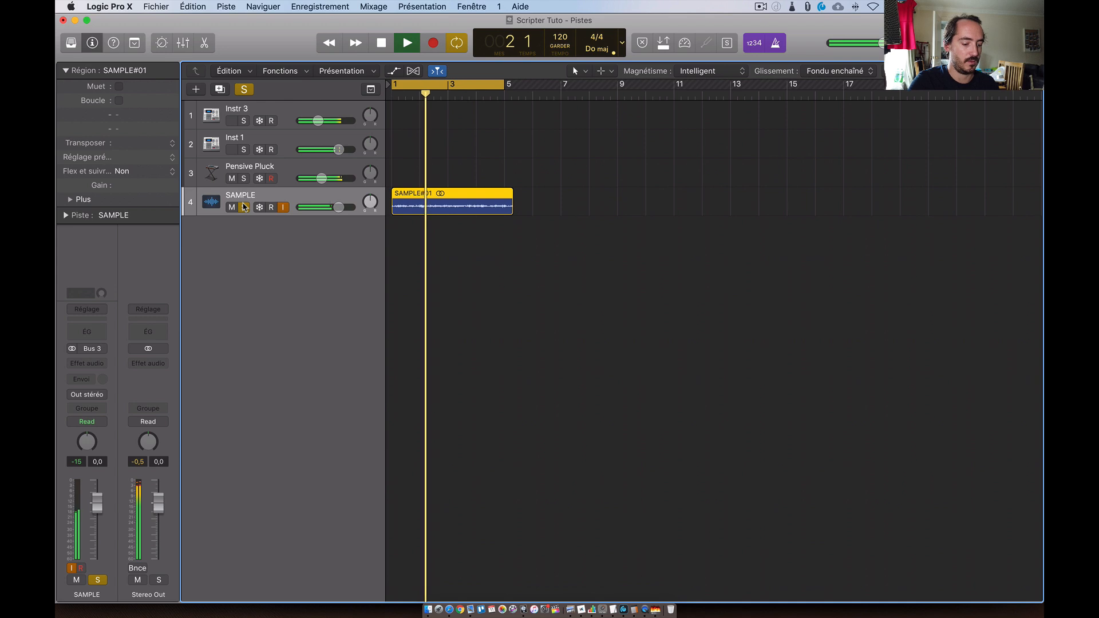
pyautogui.moveTo(513, 207)
pyautogui.mouseDown()
pyautogui.moveTo(544, 206)
pyautogui.moveTo(504, 205)
pyautogui.mouseUp()
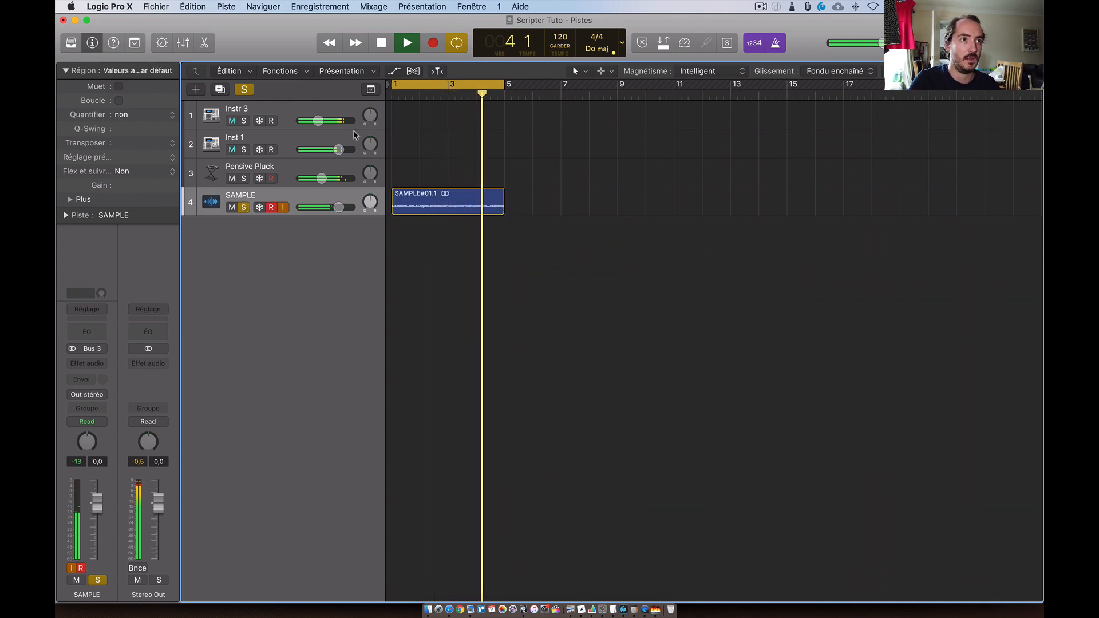
# - Solo the Instr 3 and Inst 1 tracks, setting their volumes to about -1.3 dB and -5.2 dB respectively
pyautogui.click(250, 128)
pyautogui.click(244, 121)
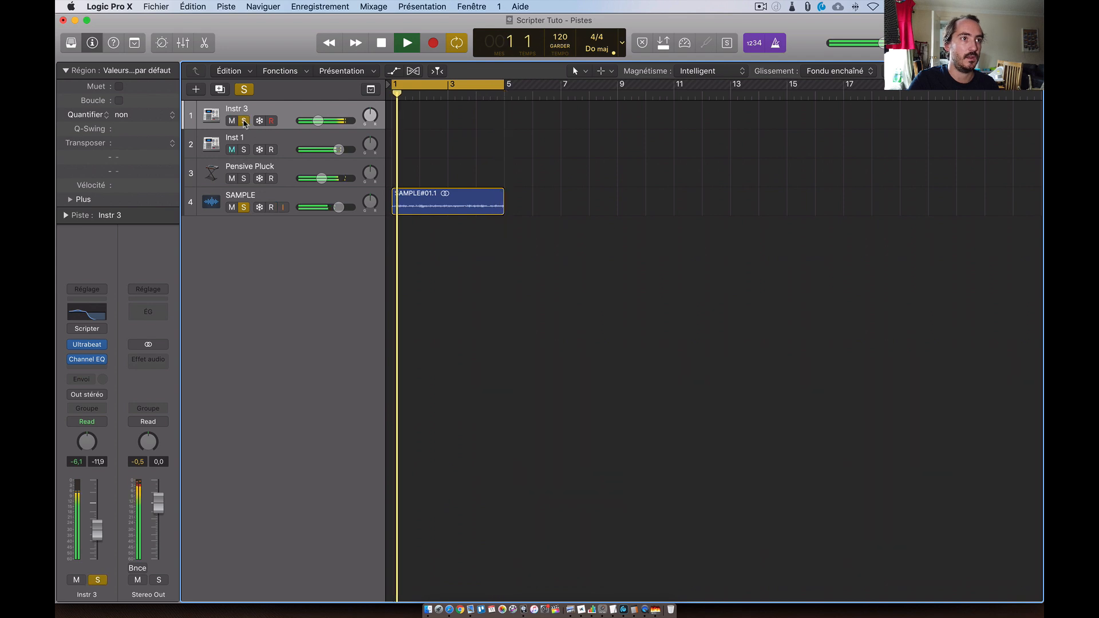
pyautogui.moveTo(318, 120); pyautogui.dragTo(337, 121)
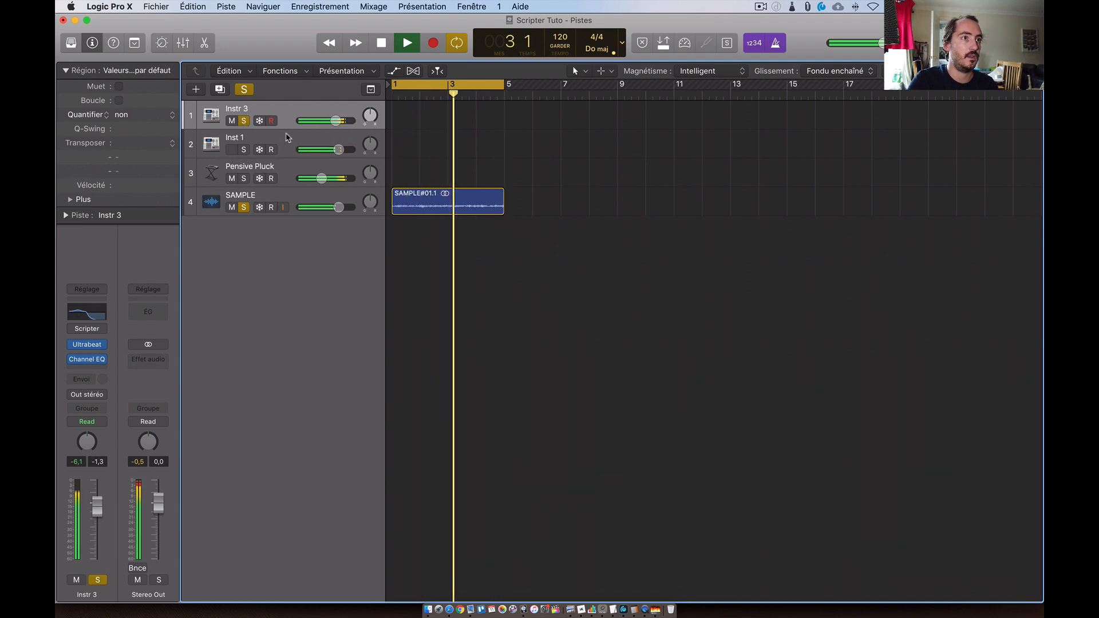
pyautogui.click(291, 137)
pyautogui.click(245, 150)
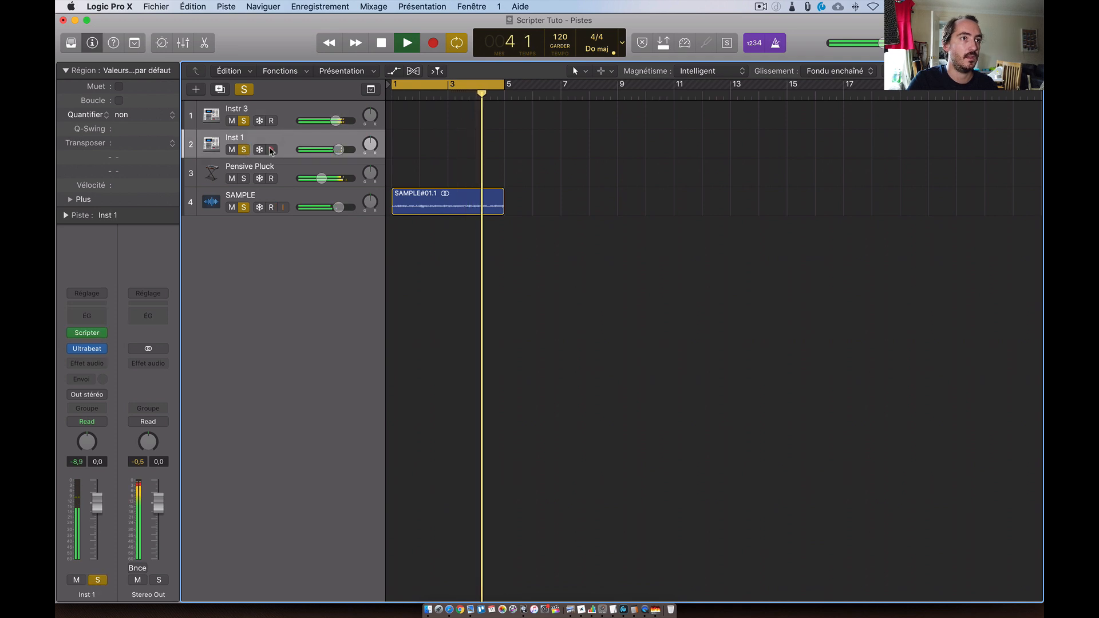
pyautogui.moveTo(325, 150); pyautogui.dragTo(313, 150)
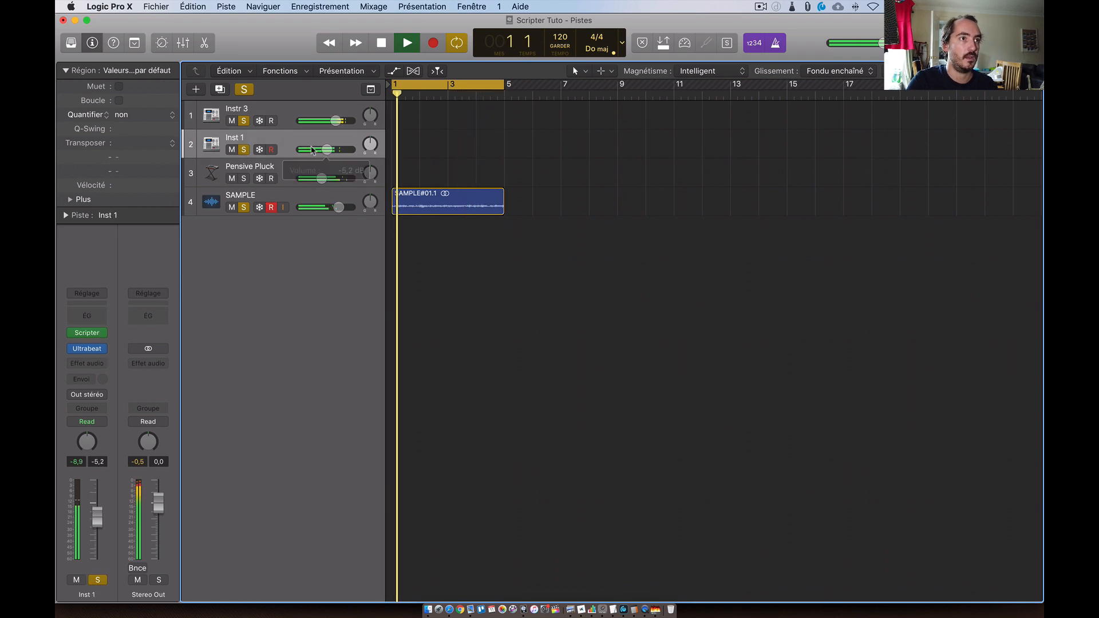
# - Check the Scripter settings on Inst 1 and insert a Note Repeater MIDI effect after Scripter
pyautogui.moveTo(89, 346)
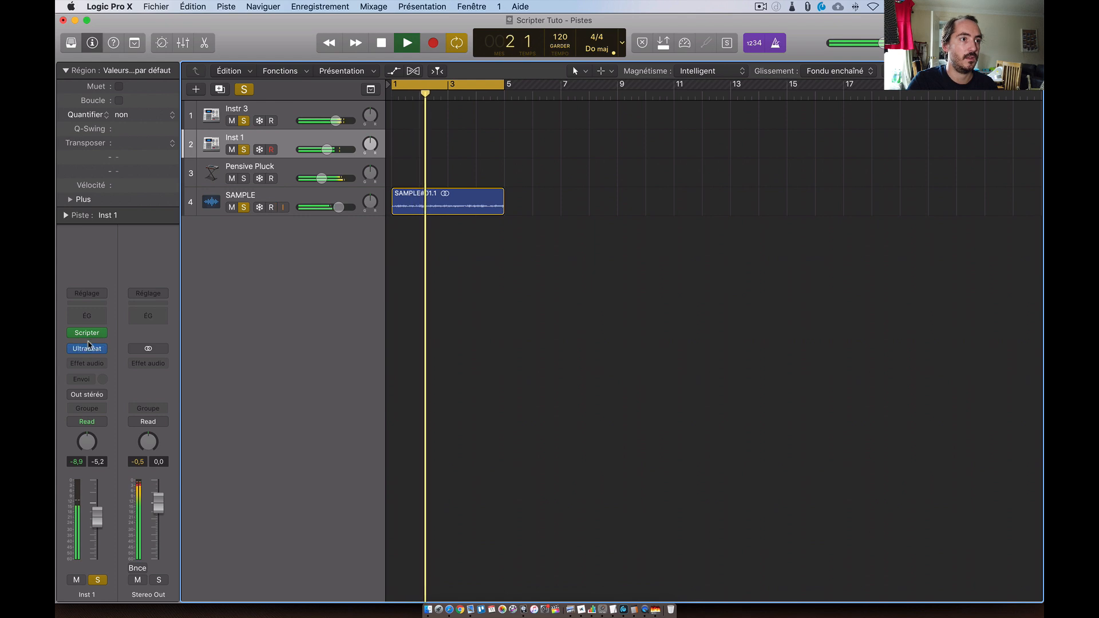
pyautogui.click(87, 332)
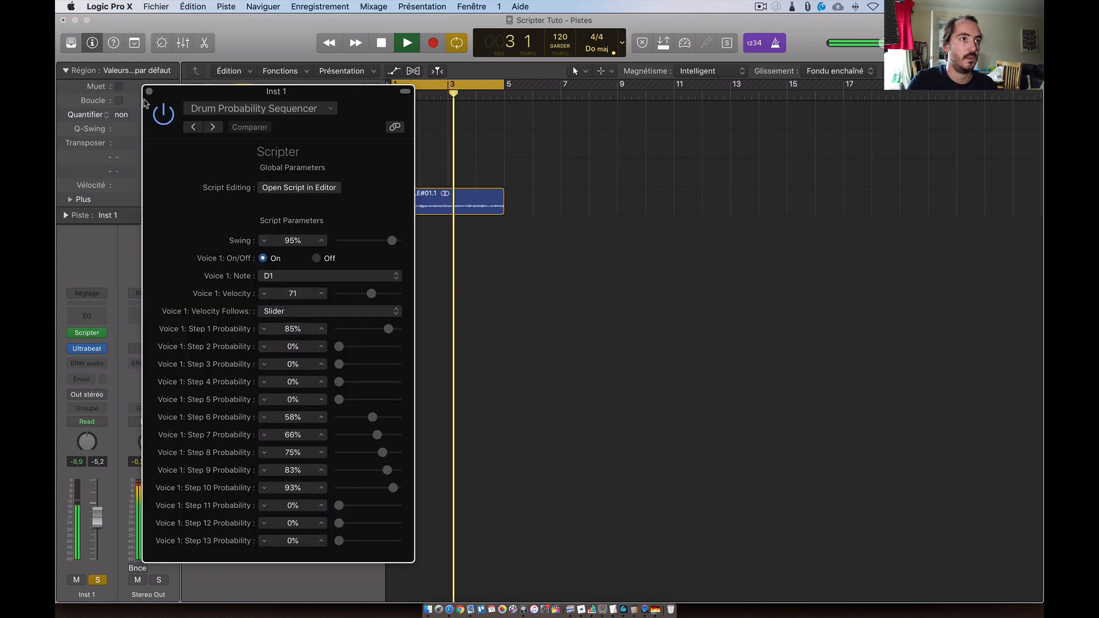
pyautogui.click(149, 91)
pyautogui.click(87, 337)
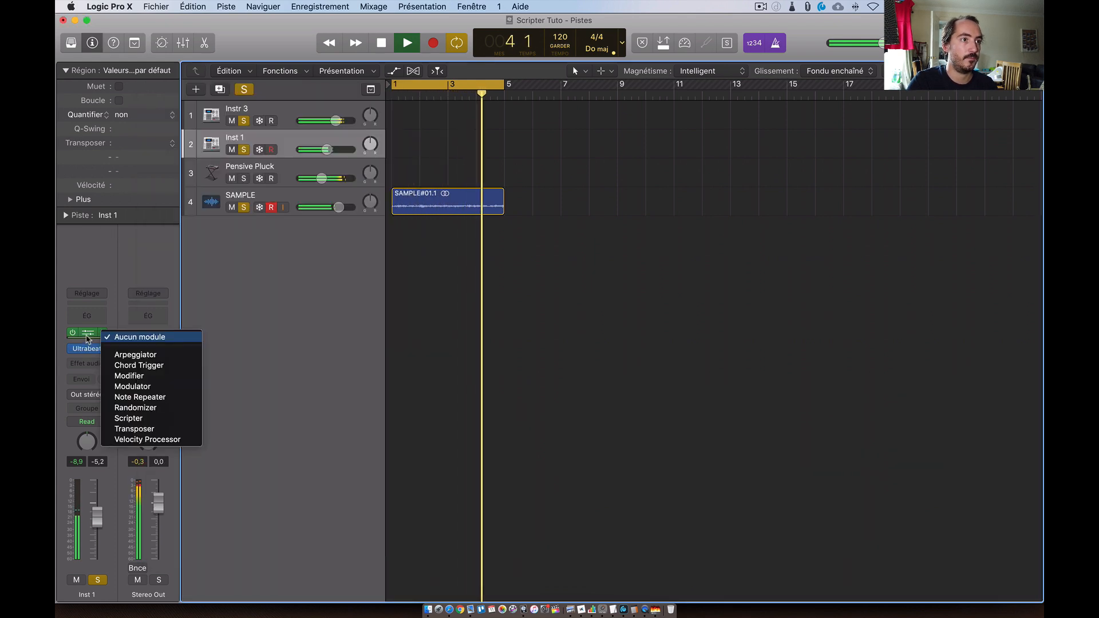
pyautogui.click(131, 401)
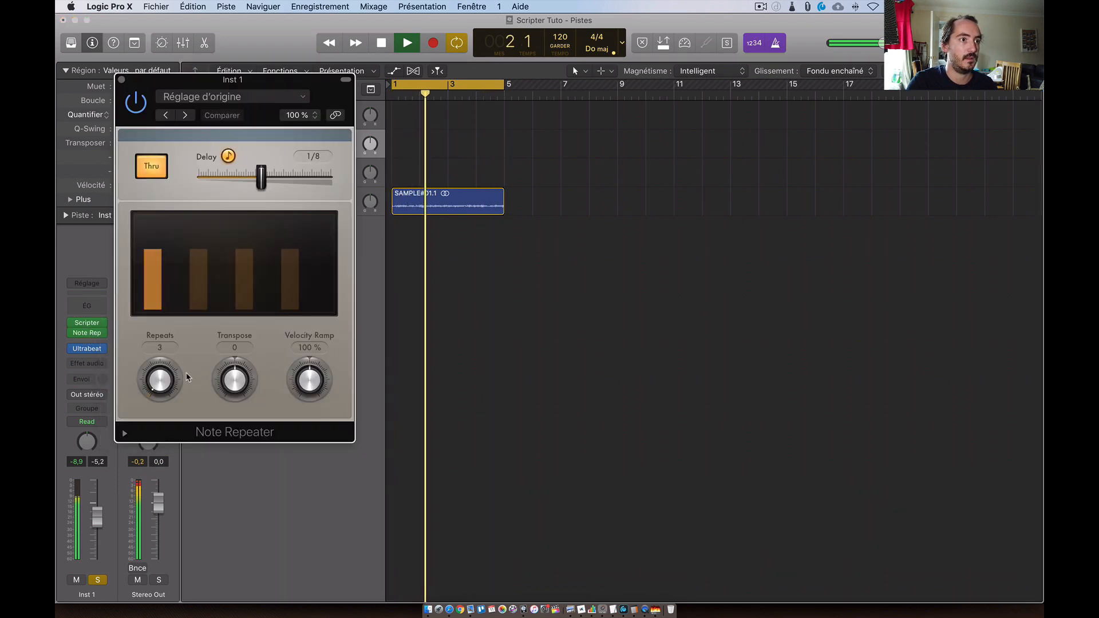
# - Set the Note Repeater to 4 repeats with a 1/16 delay, switching Thru off and back on to compare
pyautogui.moveTo(158, 385); pyautogui.dragTo(158, 369)
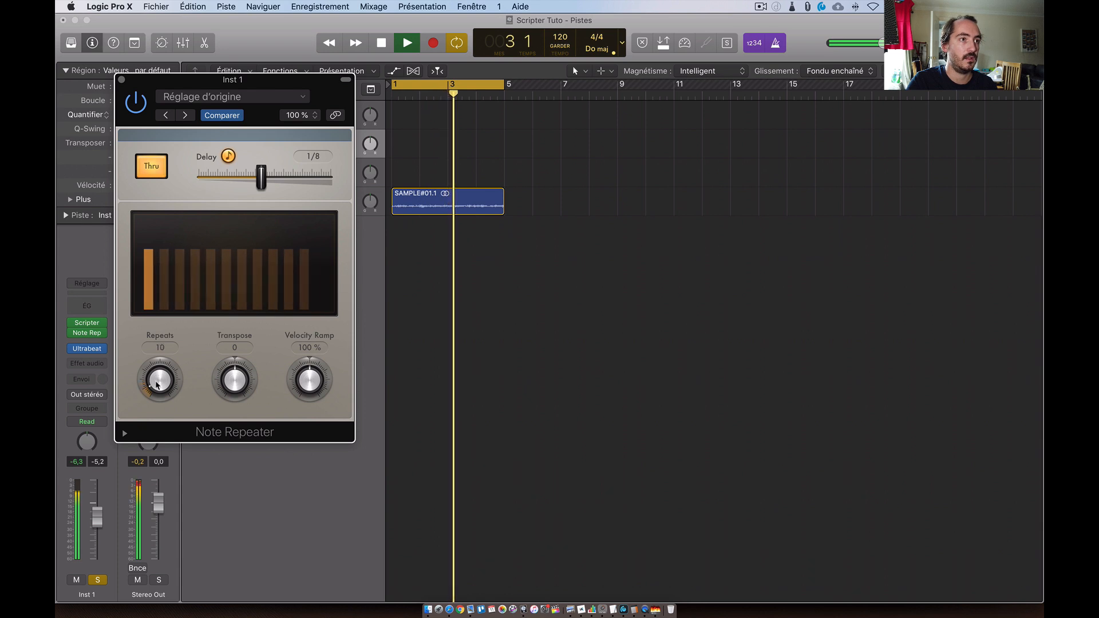
pyautogui.click(151, 172)
pyautogui.click(152, 177)
pyautogui.moveTo(160, 381); pyautogui.dragTo(165, 388)
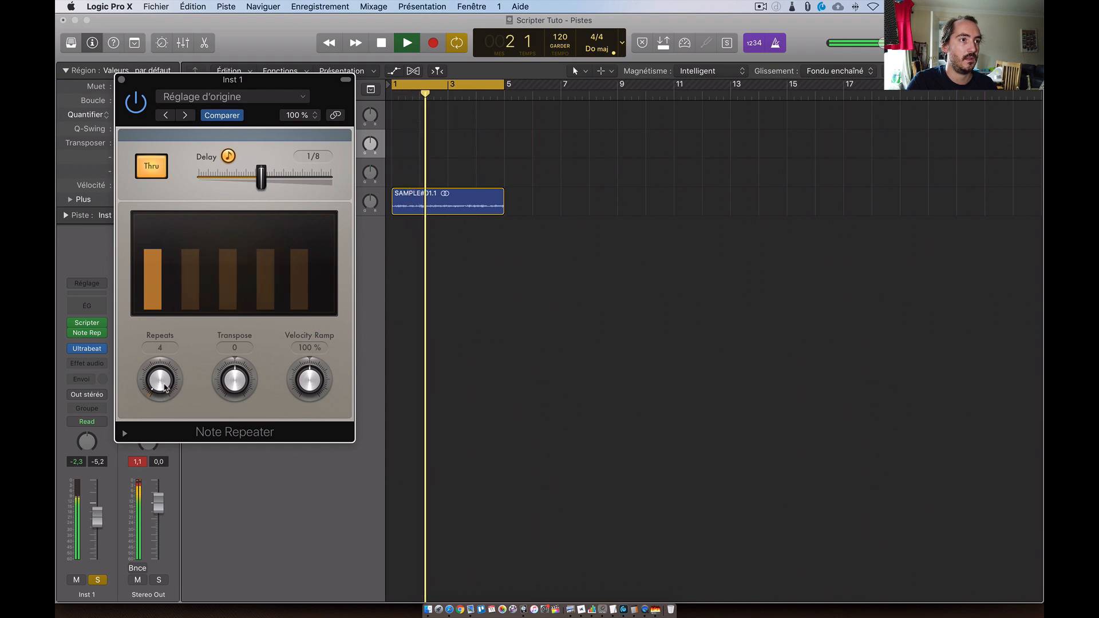
pyautogui.moveTo(263, 177); pyautogui.dragTo(247, 177)
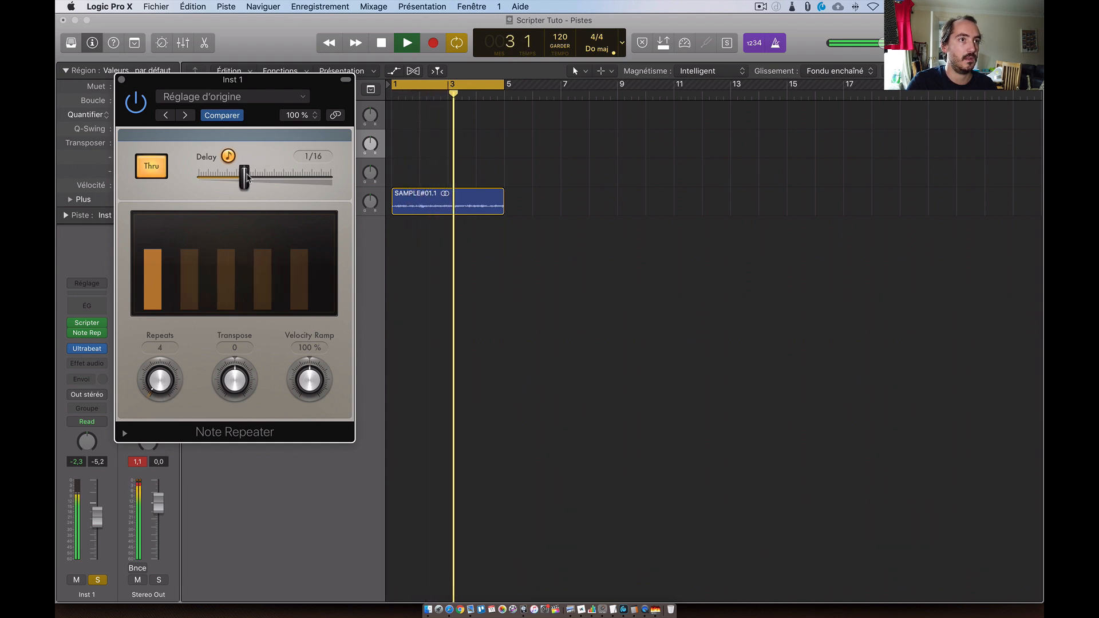
# - Move the Note Repeater window clear of the tracks and set Velocity Ramp to 136 % and Repeats to 2
pyautogui.moveTo(171, 85); pyautogui.dragTo(639, 119)
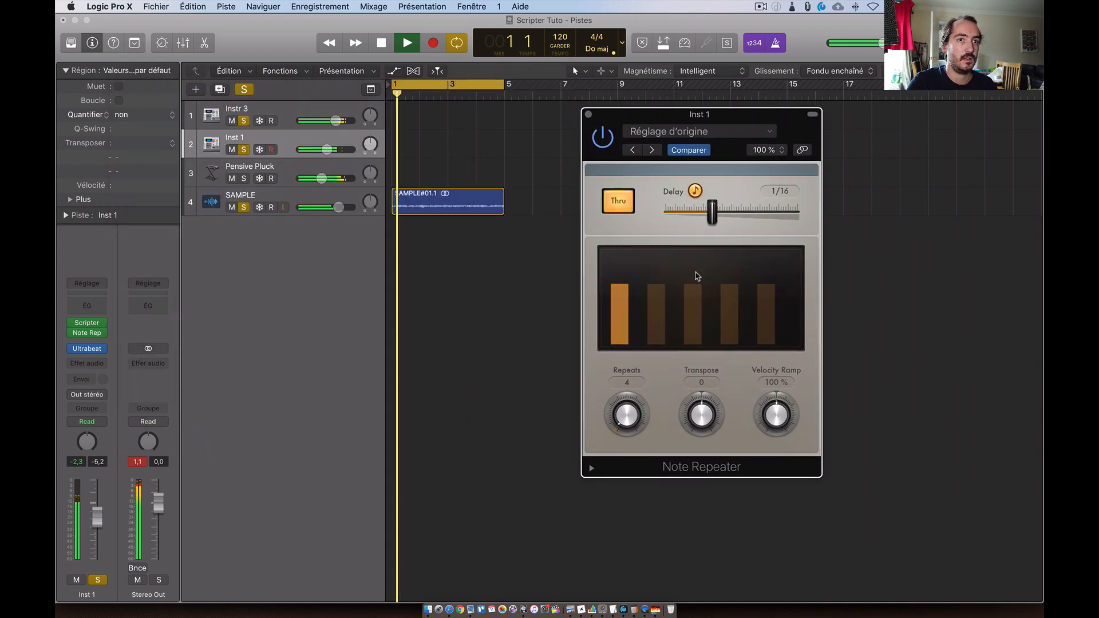
pyautogui.moveTo(782, 414); pyautogui.dragTo(779, 392)
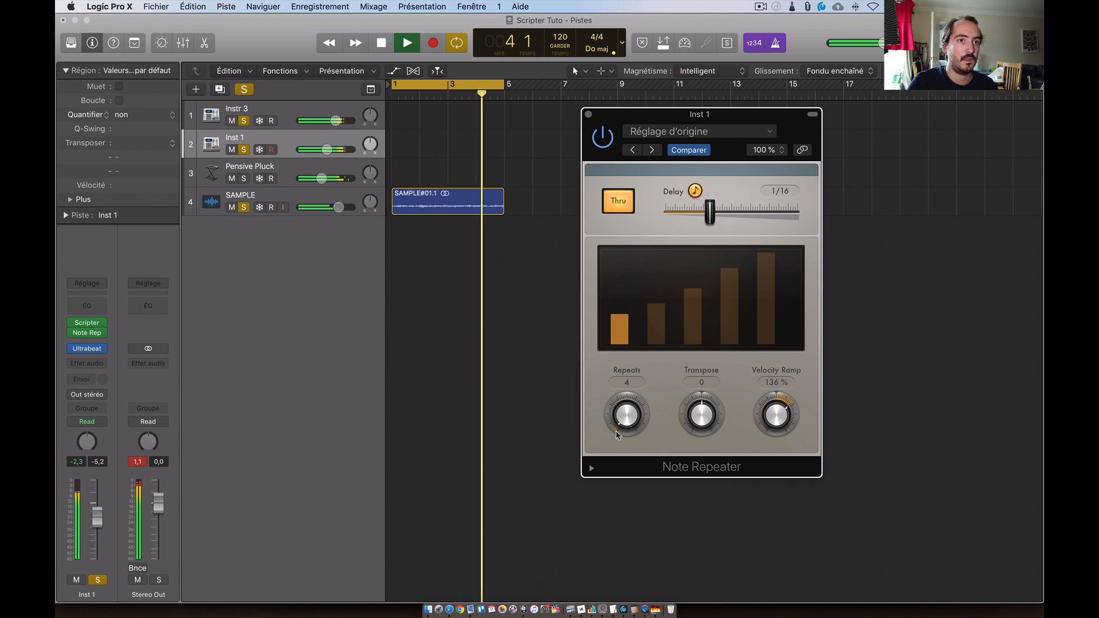
pyautogui.moveTo(628, 424); pyautogui.dragTo(628, 430)
# - Show the Note Repeater's extended parameters, set Note Range Max to 48 and close the effect window
pyautogui.click(592, 469)
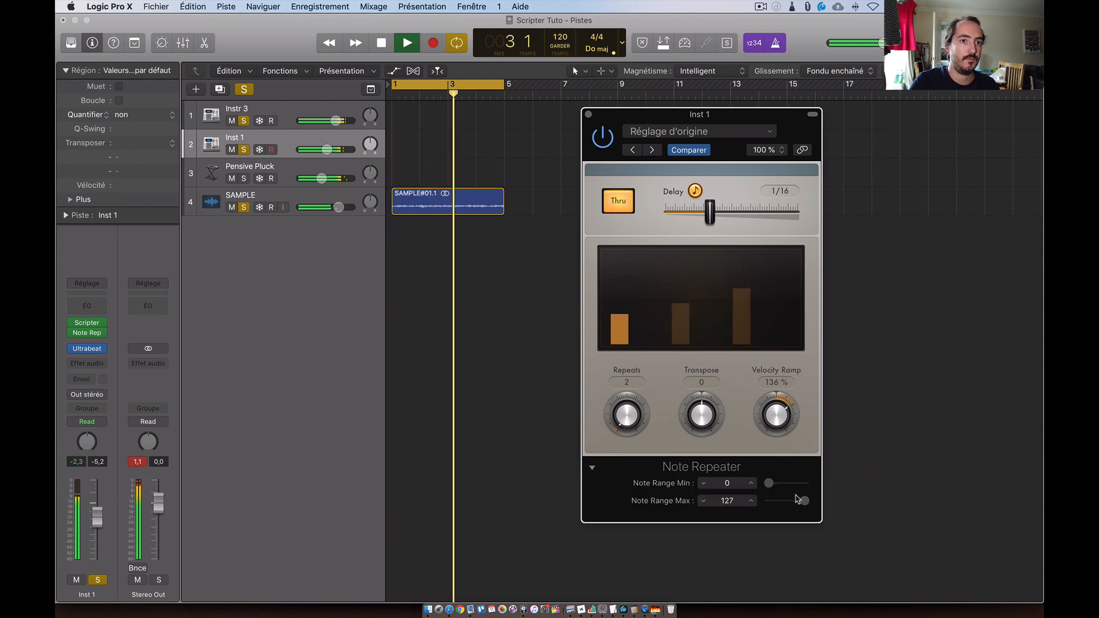
pyautogui.moveTo(805, 501); pyautogui.dragTo(782, 501)
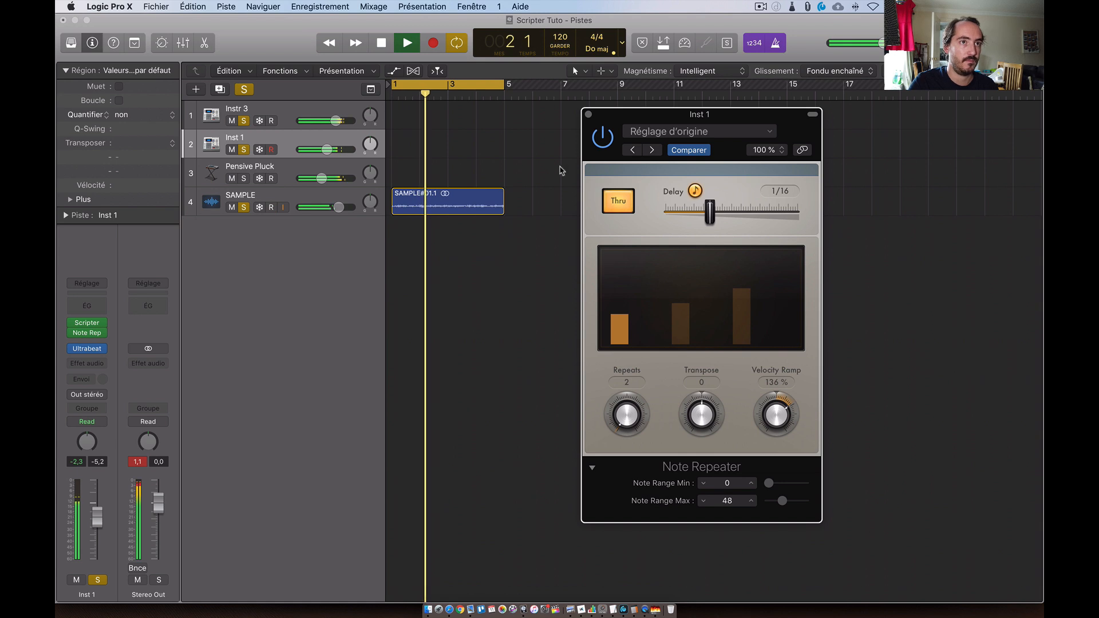
pyautogui.press('super+w')
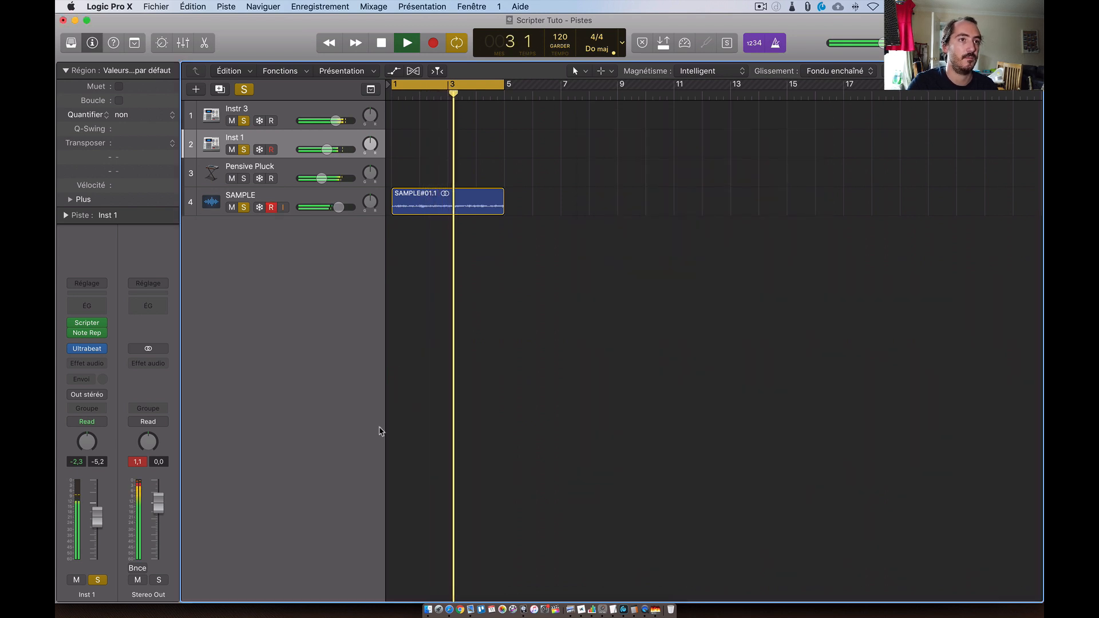
# - Mute the Pensive Pluck track and select the SAMPLE track
pyautogui.click(235, 179)
pyautogui.click(287, 170)
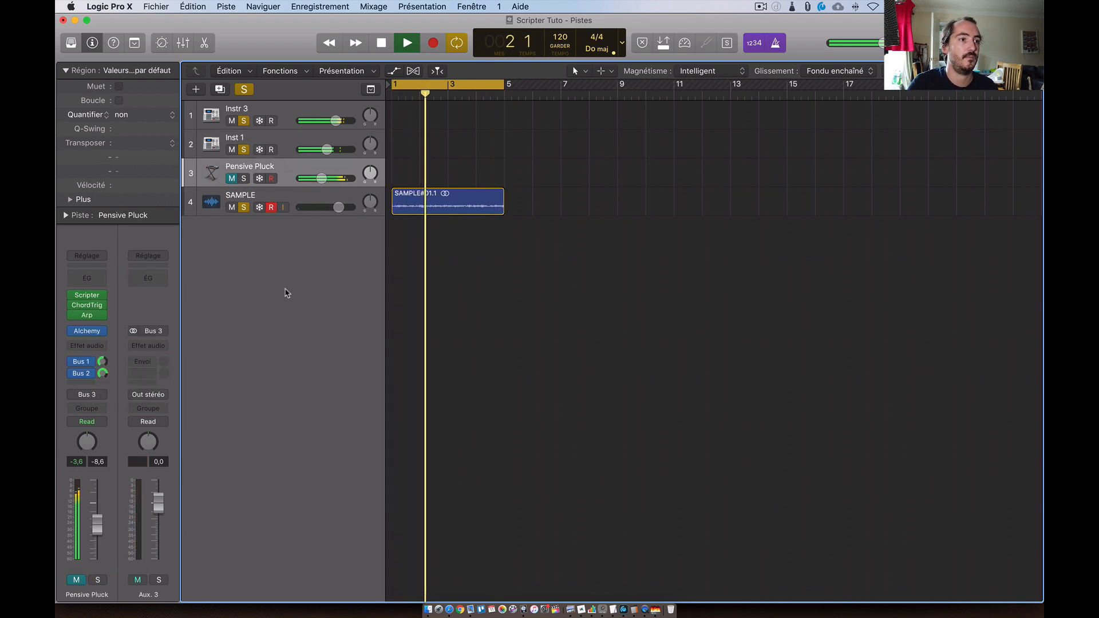
pyautogui.click(303, 200)
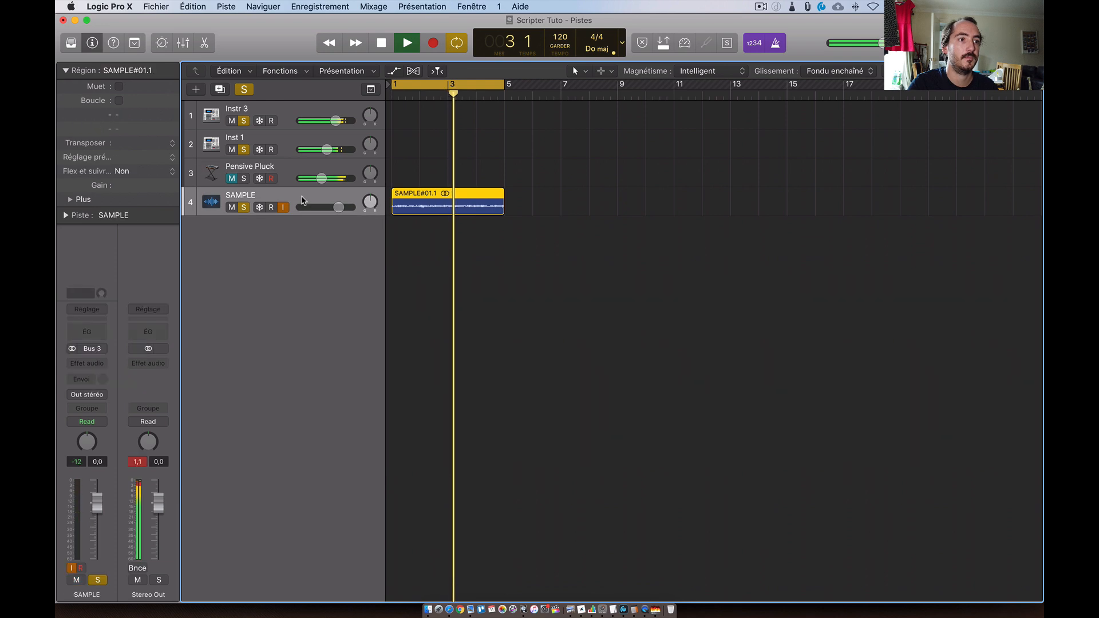
# - Reset the Stereo Out peak level display, select the Pensive Pluck track and open its Scripter effect
pyautogui.click(143, 466)
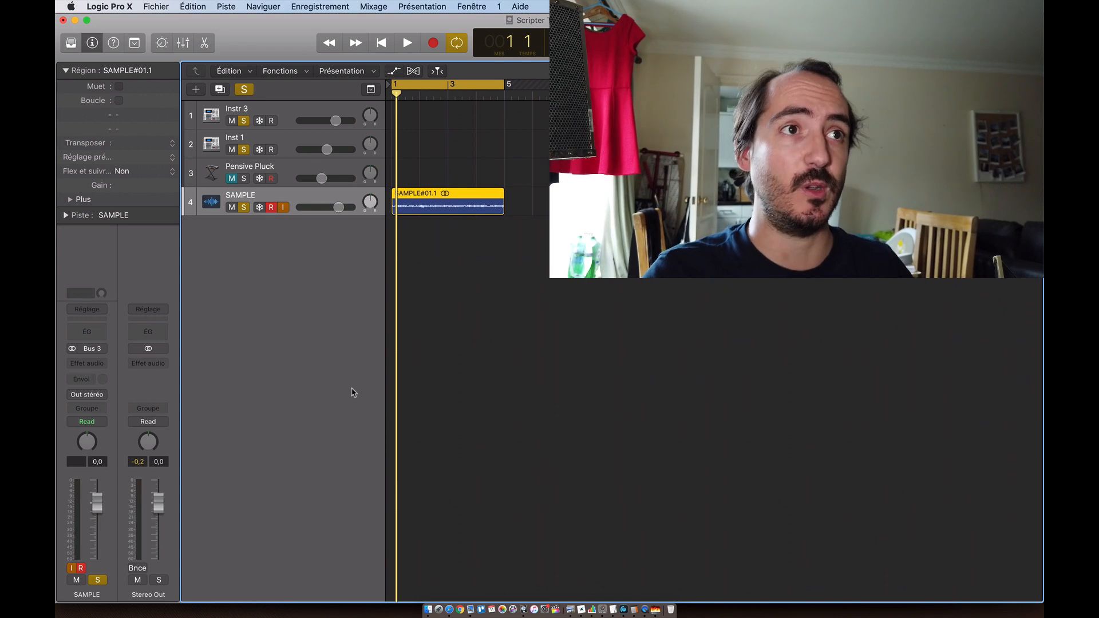
pyautogui.click(292, 173)
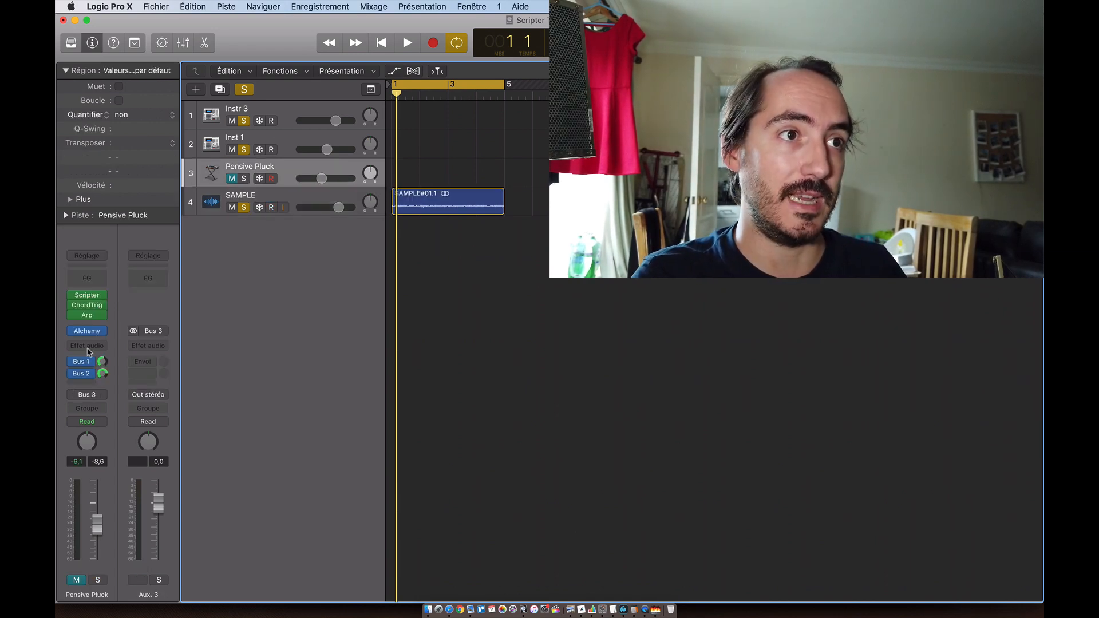
pyautogui.click(89, 297)
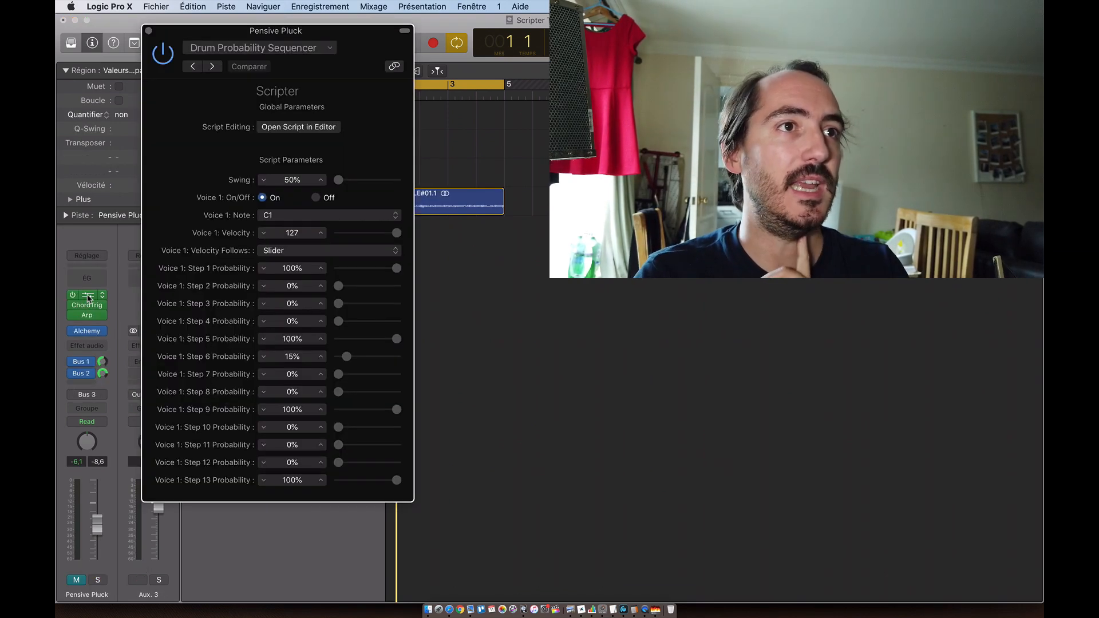
# - Browse the Scripter preset list, including the Tutorial Scripts, and keep the Drum Probability Sequencer preset
pyautogui.click(260, 50)
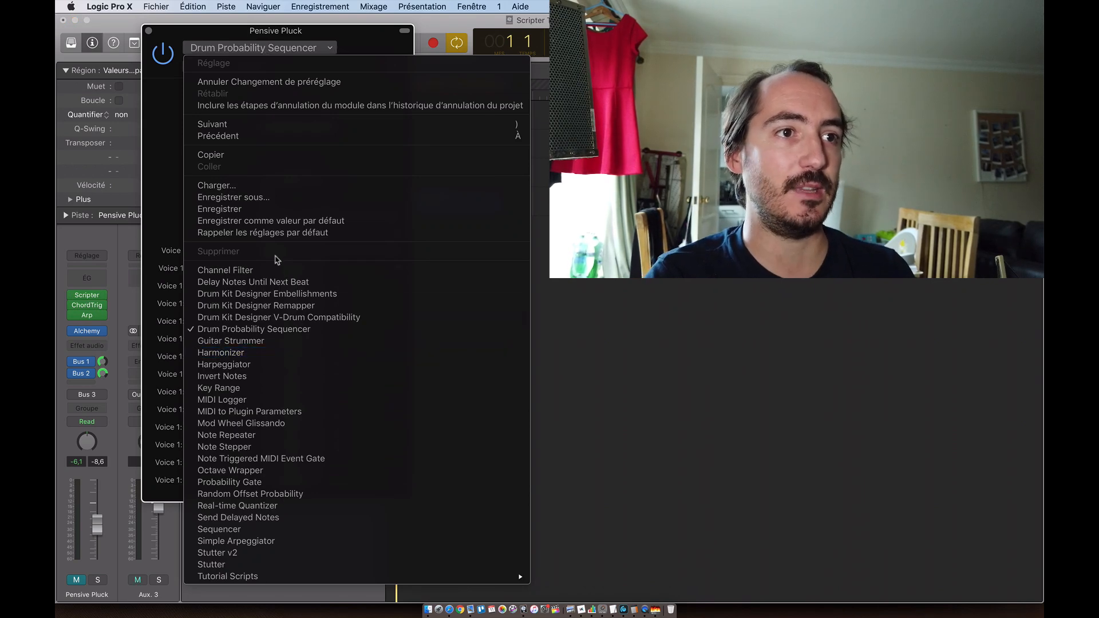
pyautogui.moveTo(304, 574)
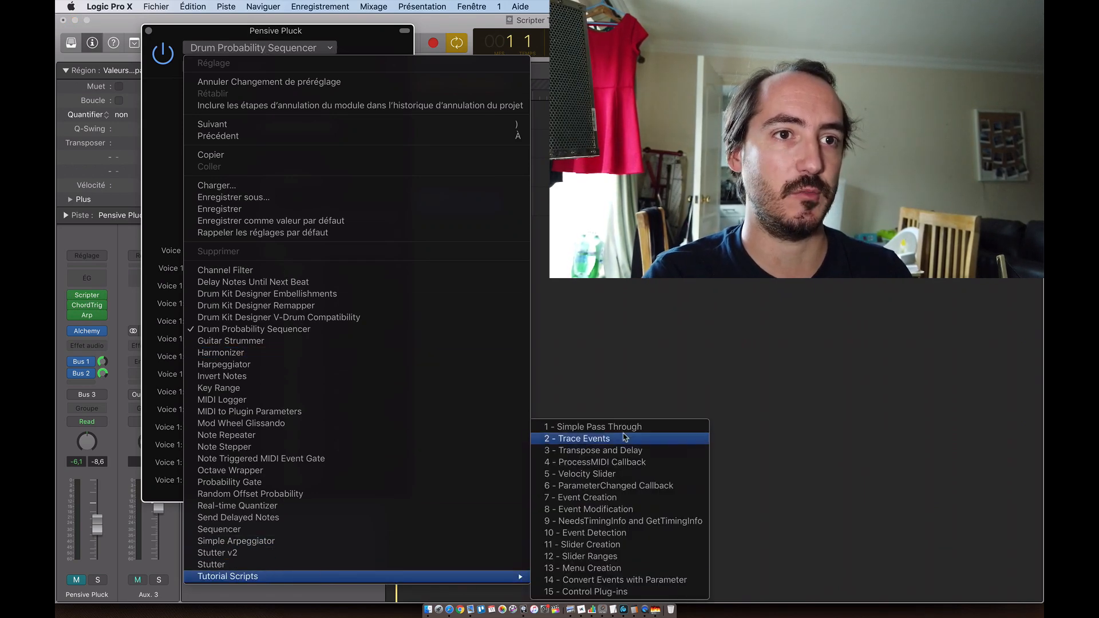
pyautogui.click(169, 117)
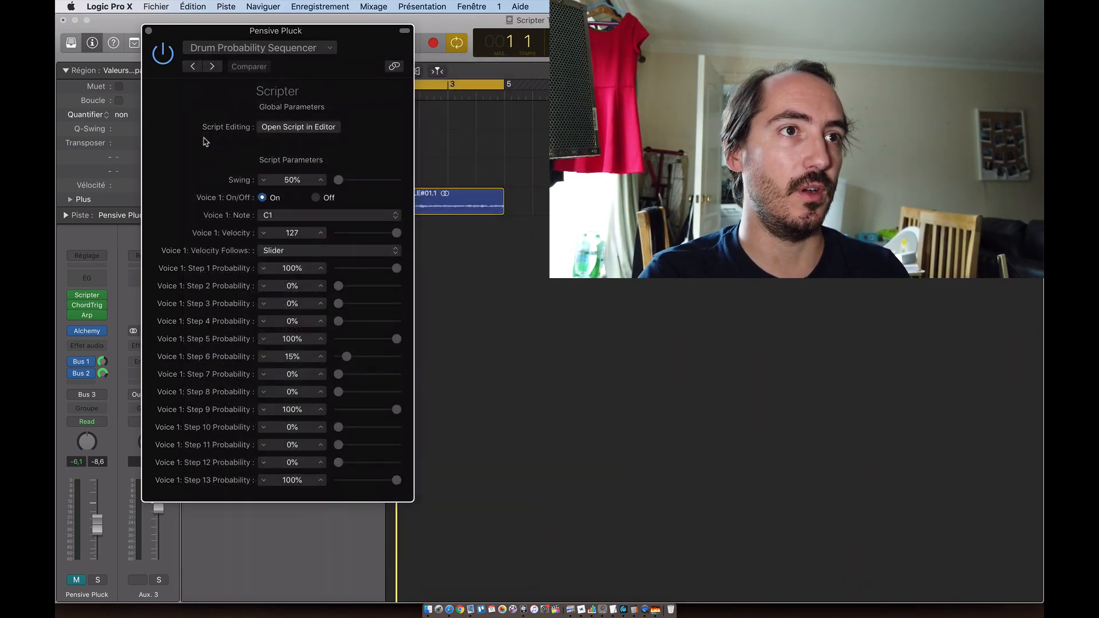
# - Open the Drum Probability Sequencer script in the Script Editor, reposition the editor and examine its description, configuration variables and pattern matrix
pyautogui.click(295, 127)
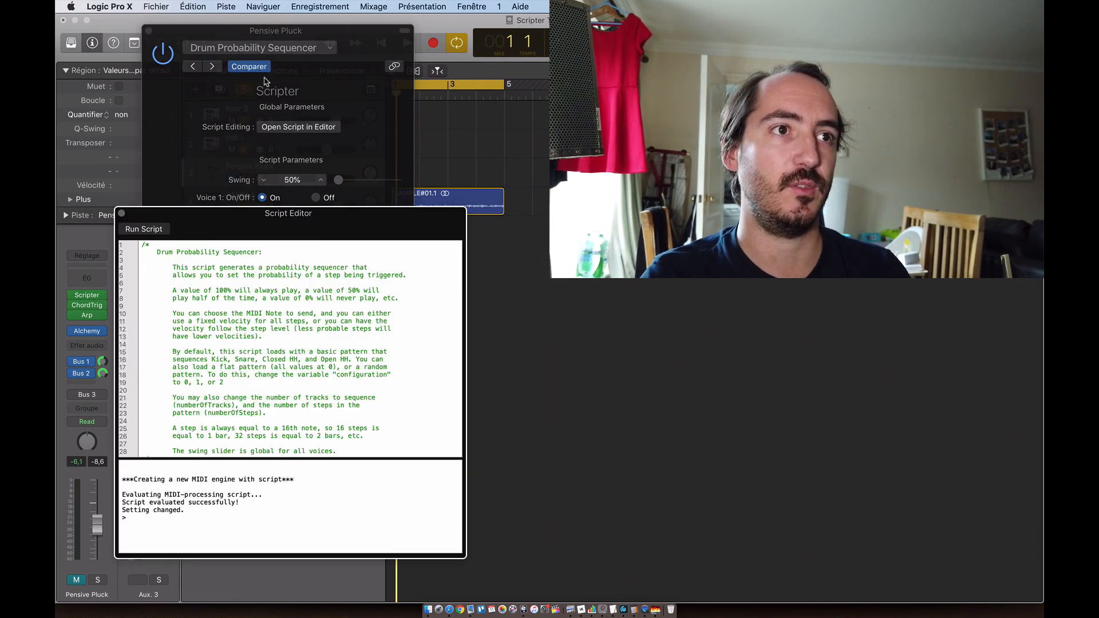
pyautogui.moveTo(336, 224); pyautogui.dragTo(480, 111)
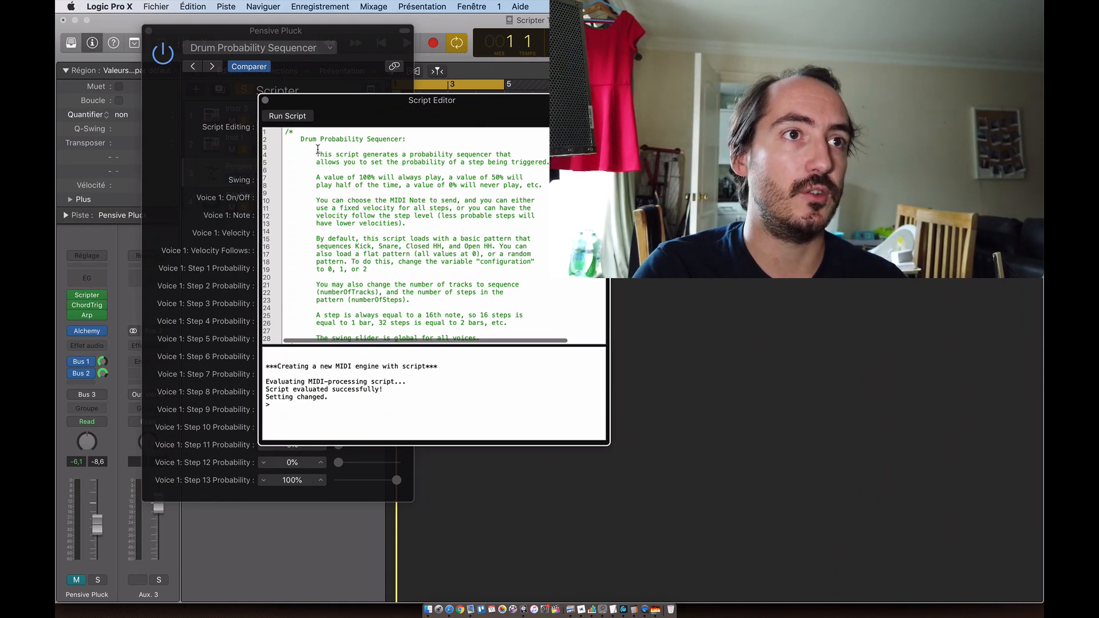
pyautogui.scroll(-10, 344, 163)
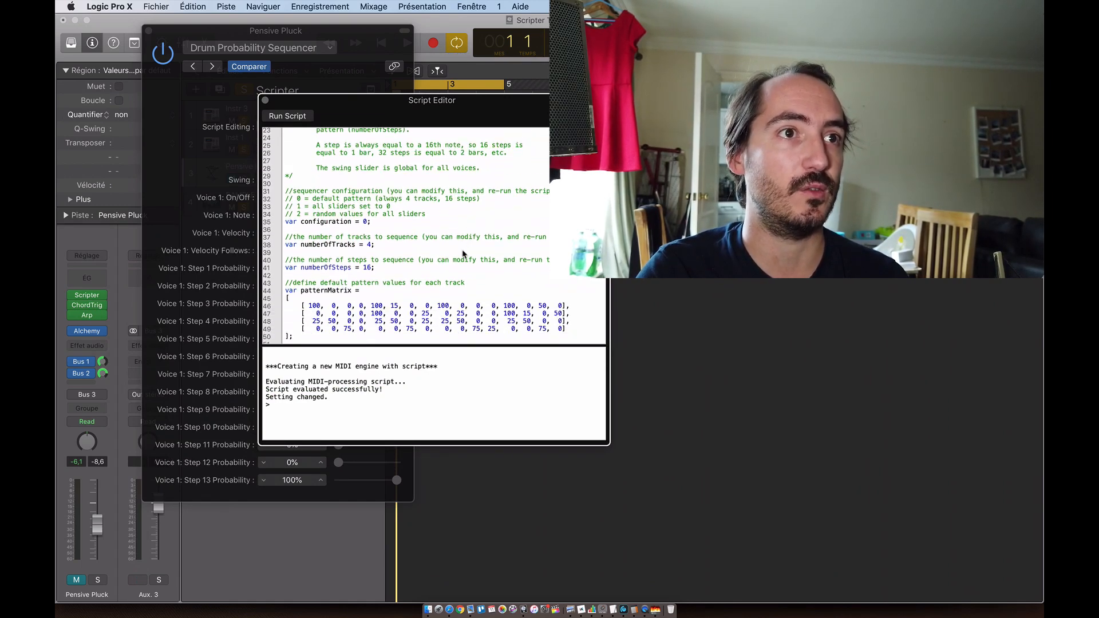
pyautogui.scroll(-20, 371, 173)
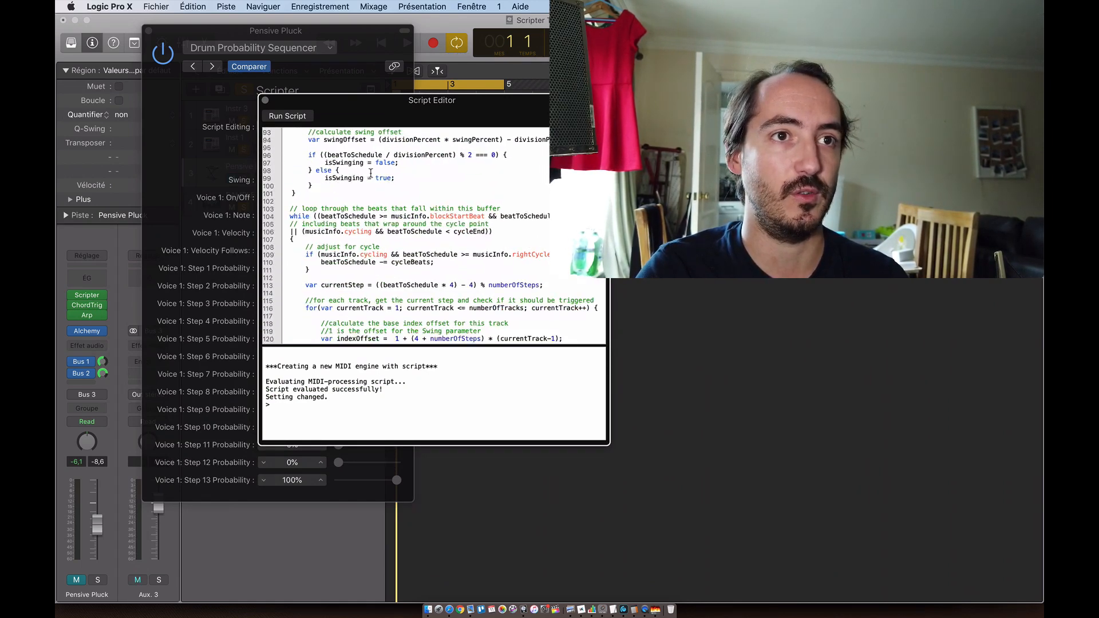
# - Enlarge the Script Editor window and read through the remaining code, including the playback functions and plug-in parameter definitions
pyautogui.moveTo(605, 441); pyautogui.dragTo(941, 579)
pyautogui.scroll(-5, 573, 281)
pyautogui.scroll(-20, 429, 283)
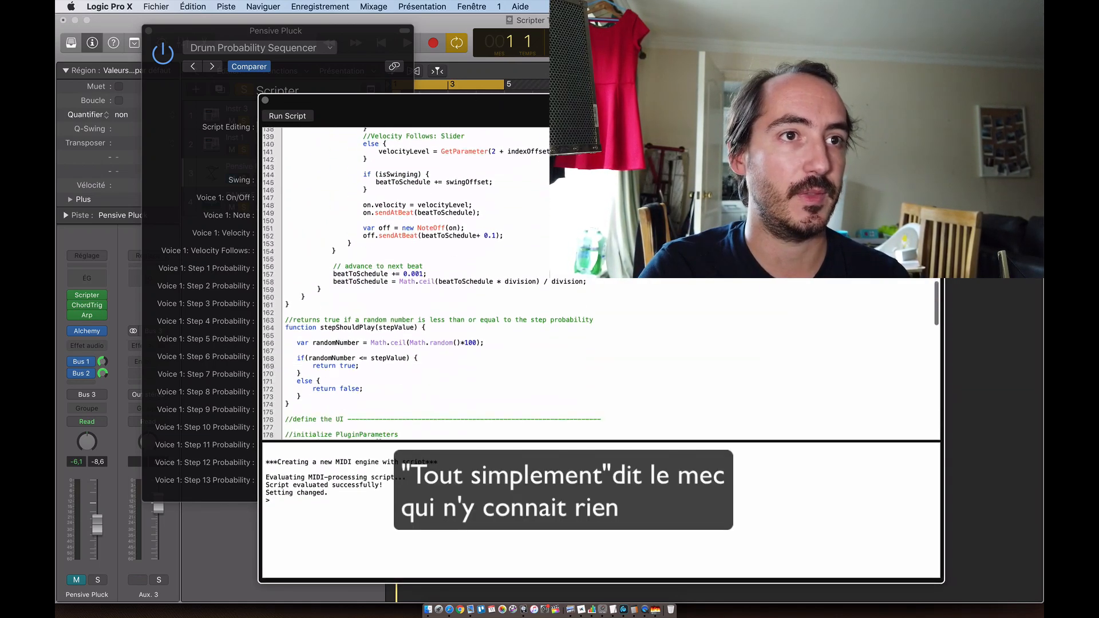
pyautogui.scroll(-15, 601, 284)
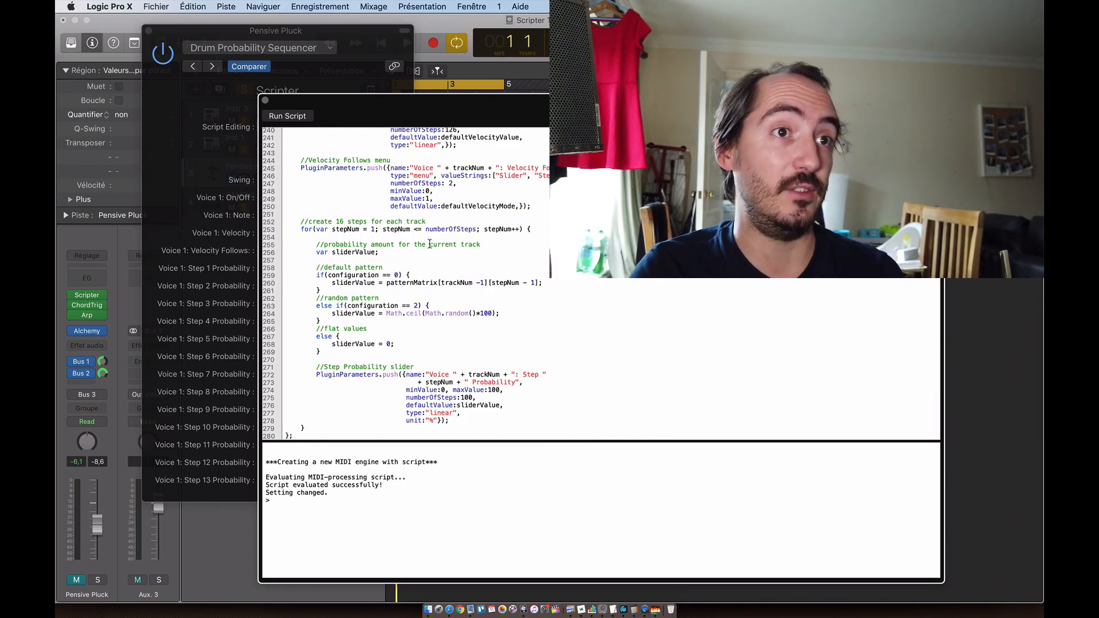
pyautogui.scroll(10, 457, 344)
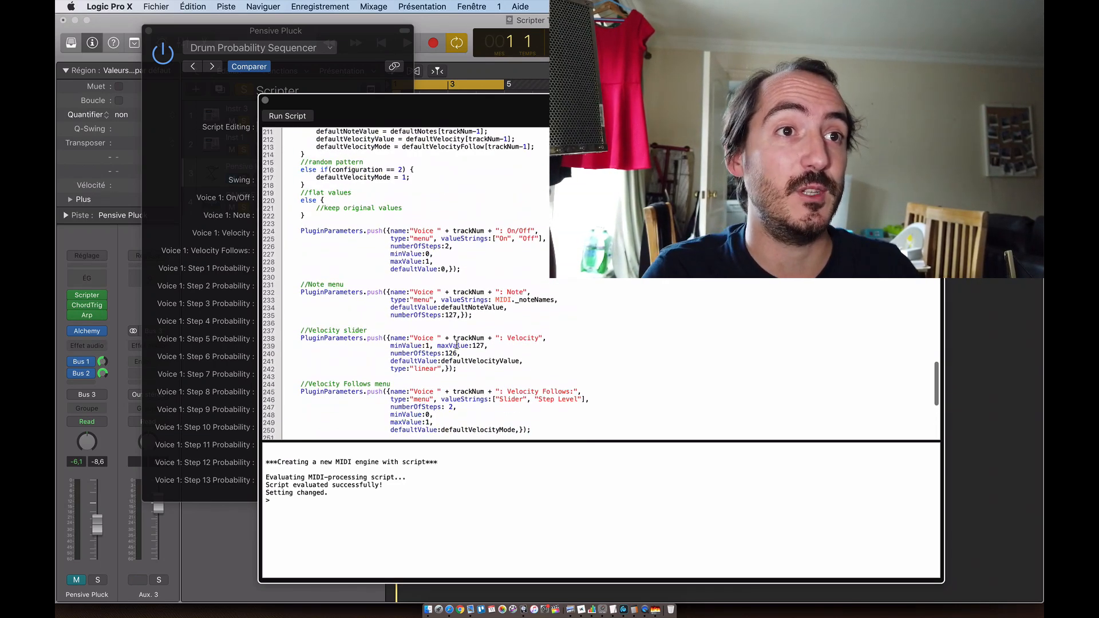
pyautogui.scroll(16, 502, 302)
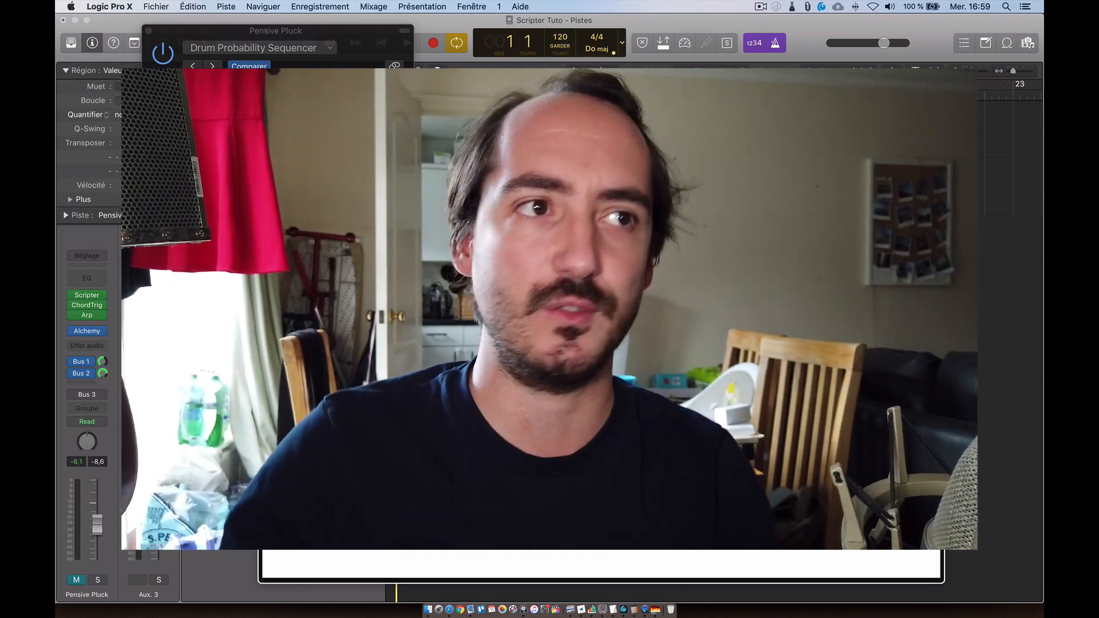
# - Bring the Scripter window forward, reopen and dismiss its preset list, and close the window
pyautogui.click(200, 286)
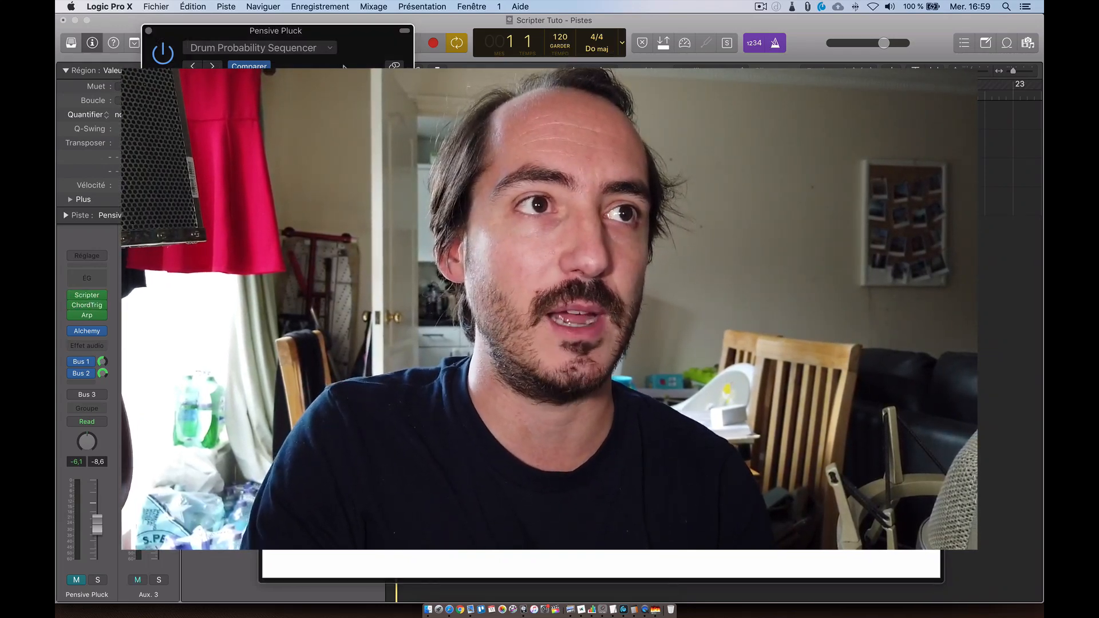
pyautogui.click(314, 46)
pyautogui.click(160, 67)
pyautogui.click(149, 31)
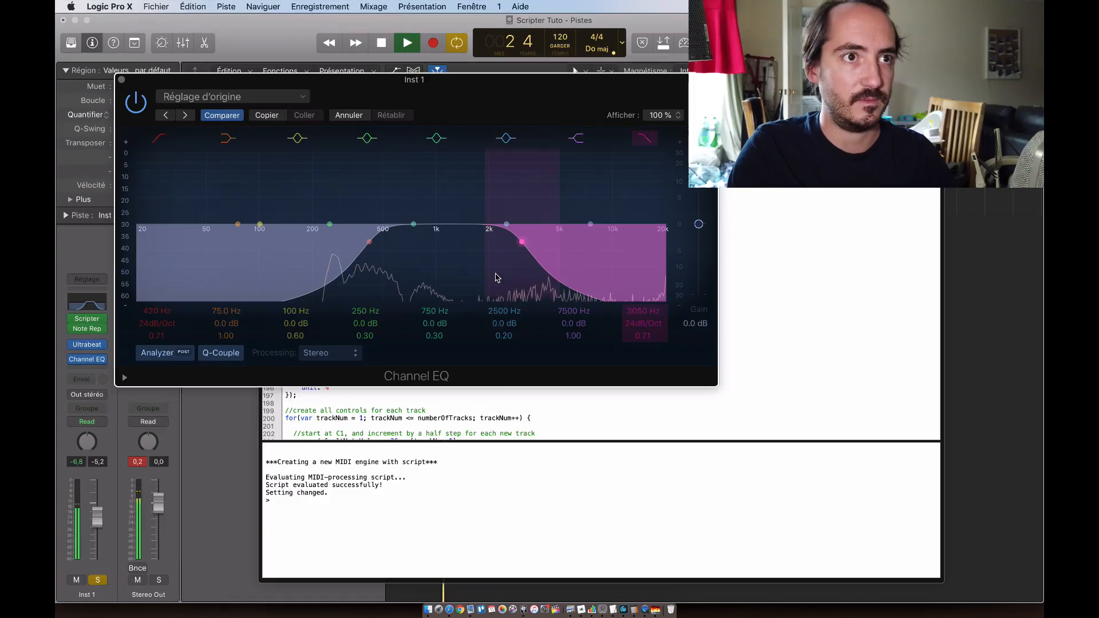
# - Add a boost of +9.5 dB at 1480 Hz in the Inst 1 Channel EQ and open the Ultrabeat instrument
pyautogui.moveTo(492, 240)
pyautogui.mouseDown()
pyautogui.moveTo(442, 245)
pyautogui.moveTo(472, 231)
pyautogui.mouseUp()
pyautogui.click(90, 338)
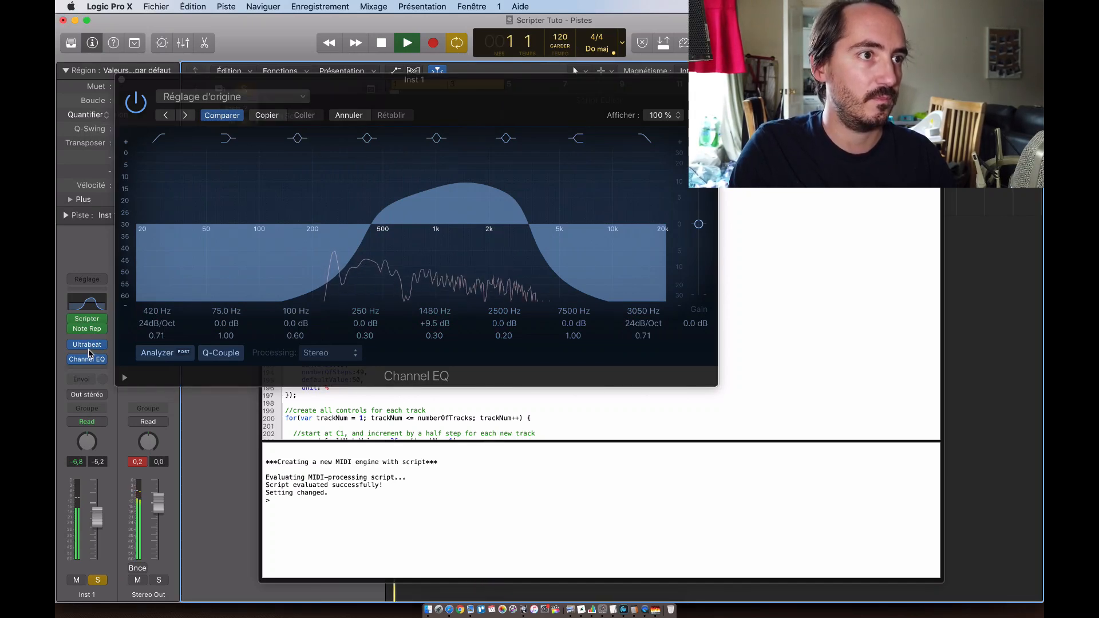
pyautogui.click(88, 346)
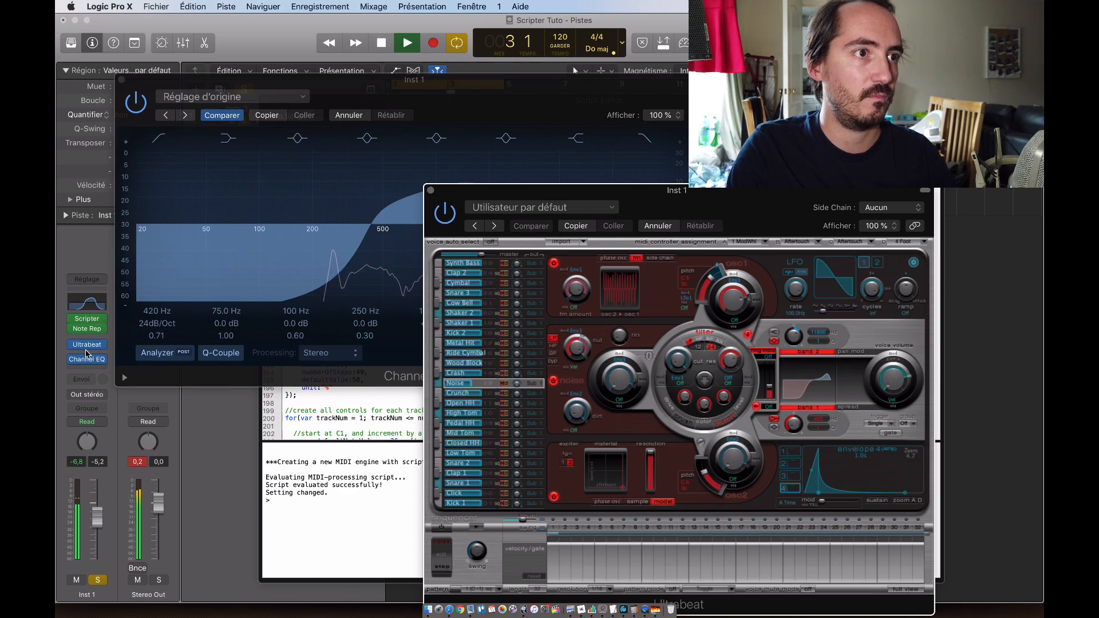
# - Insert a stereo Stereo Delay after the Channel EQ on Inst 1 and open its preset list
pyautogui.click(89, 368)
pyautogui.click(88, 368)
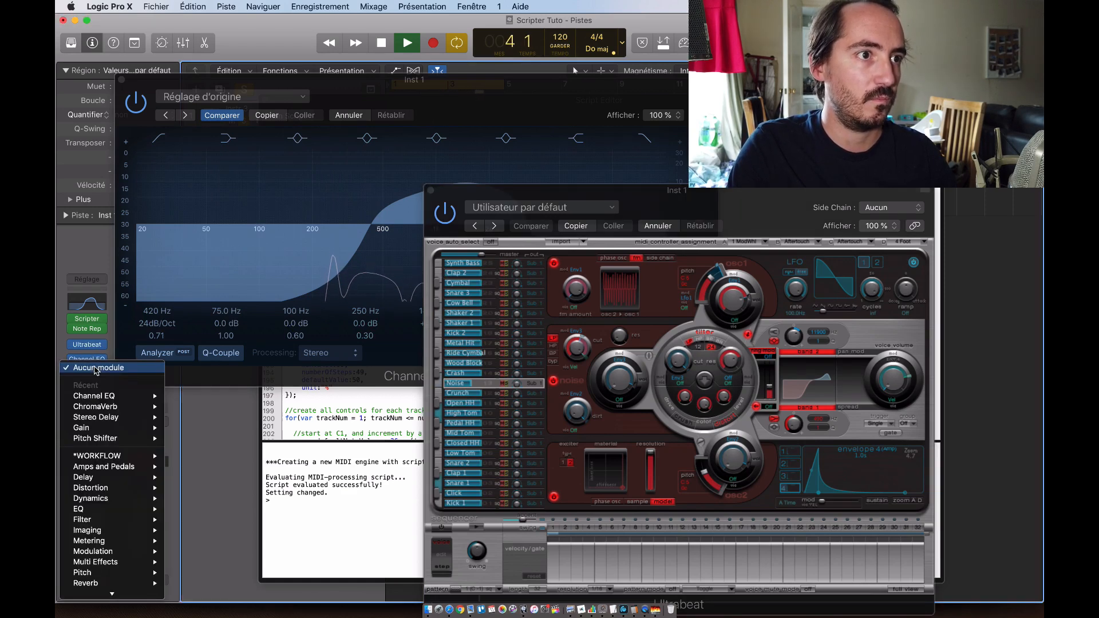
pyautogui.click(198, 418)
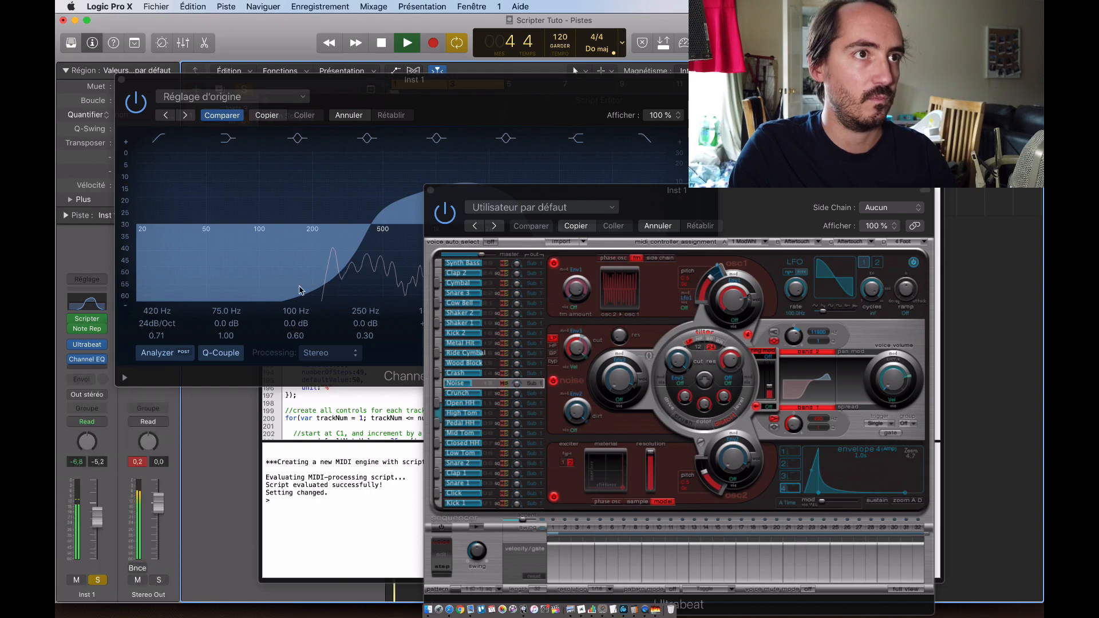
pyautogui.click(275, 111)
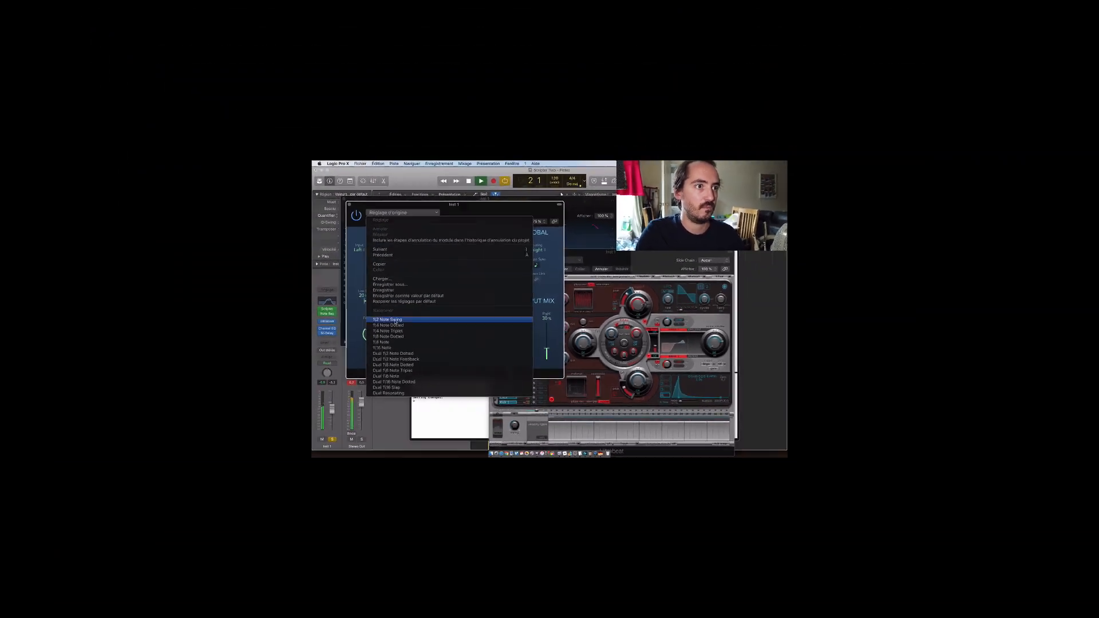